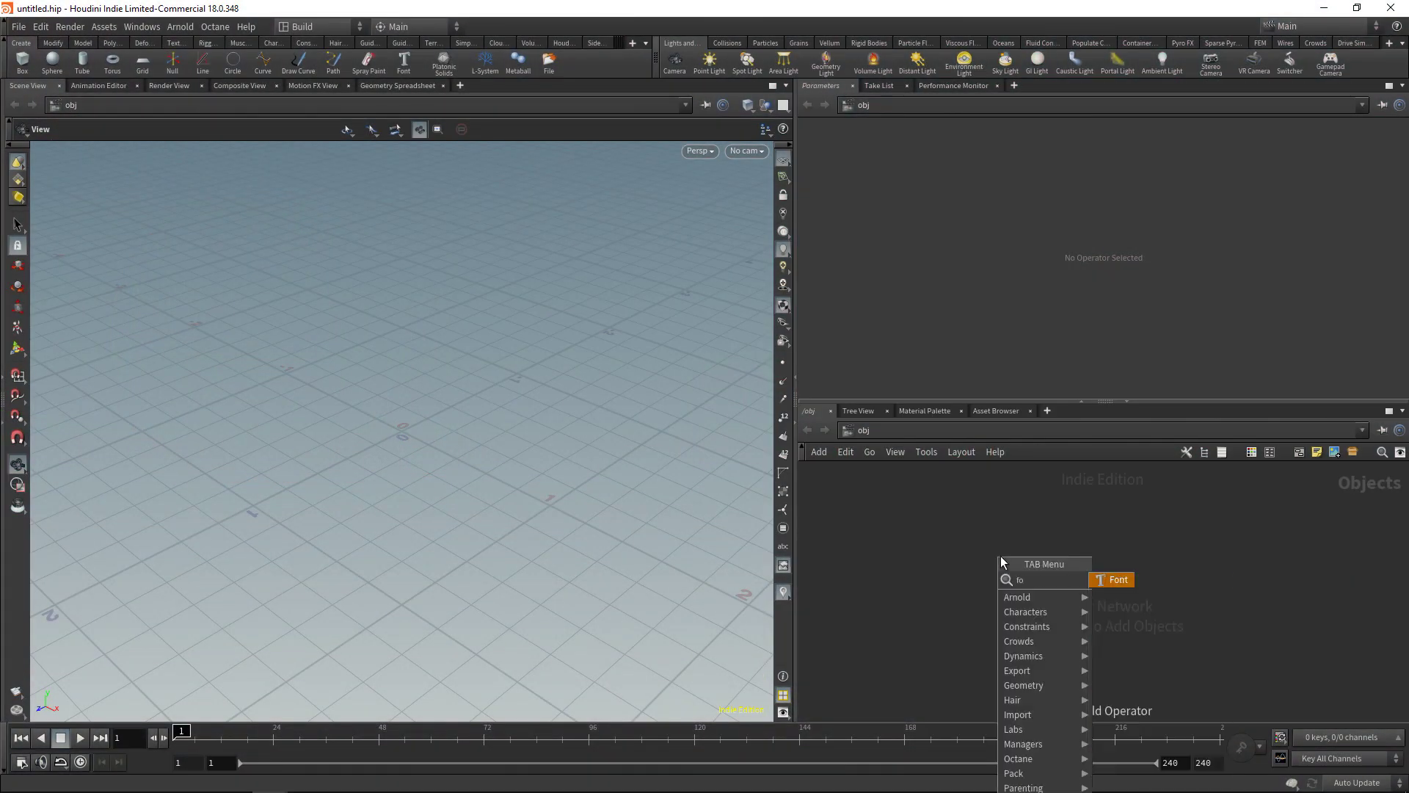
Add a Font object to the scene and set its text to 5A.
key("Return")
left_click(1001, 556)
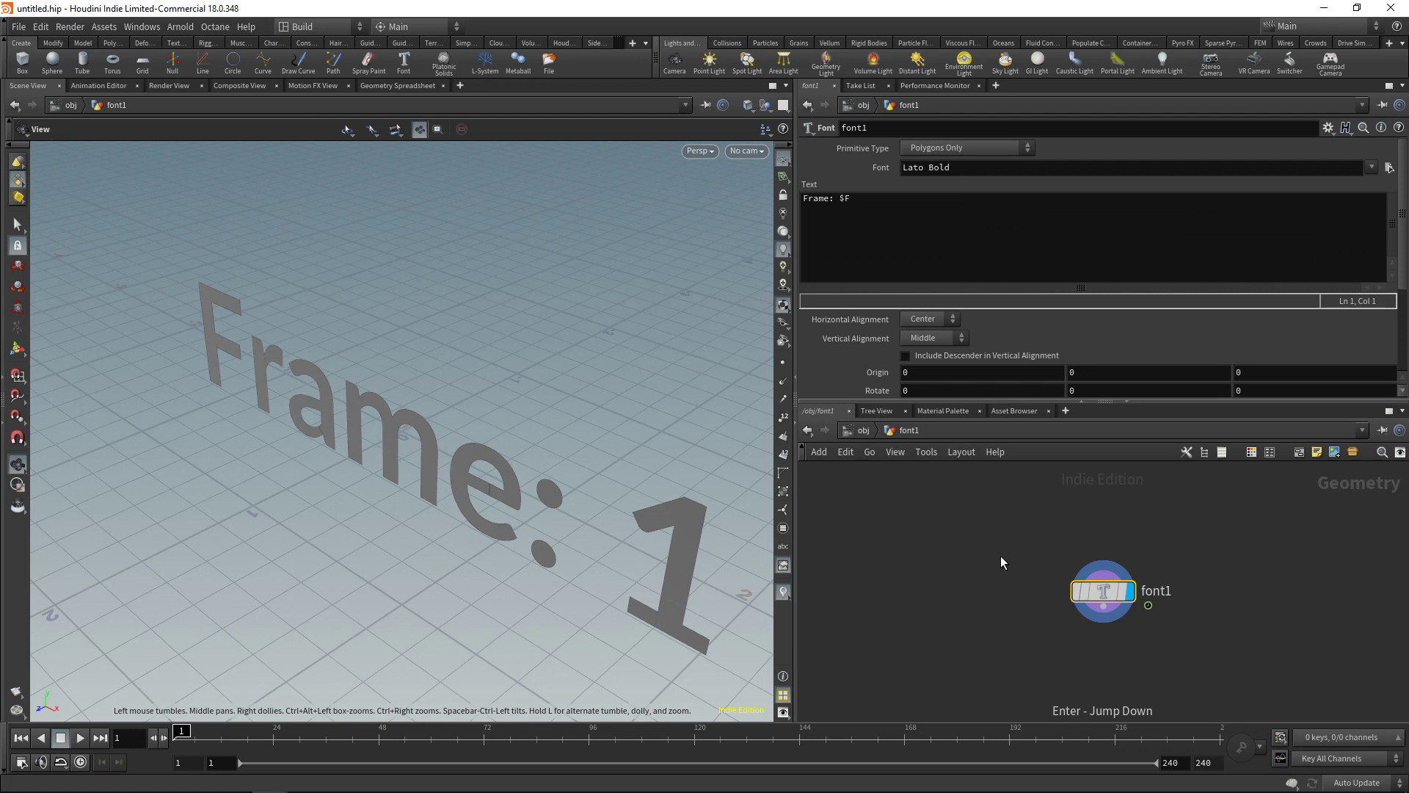
triple_click(891, 214)
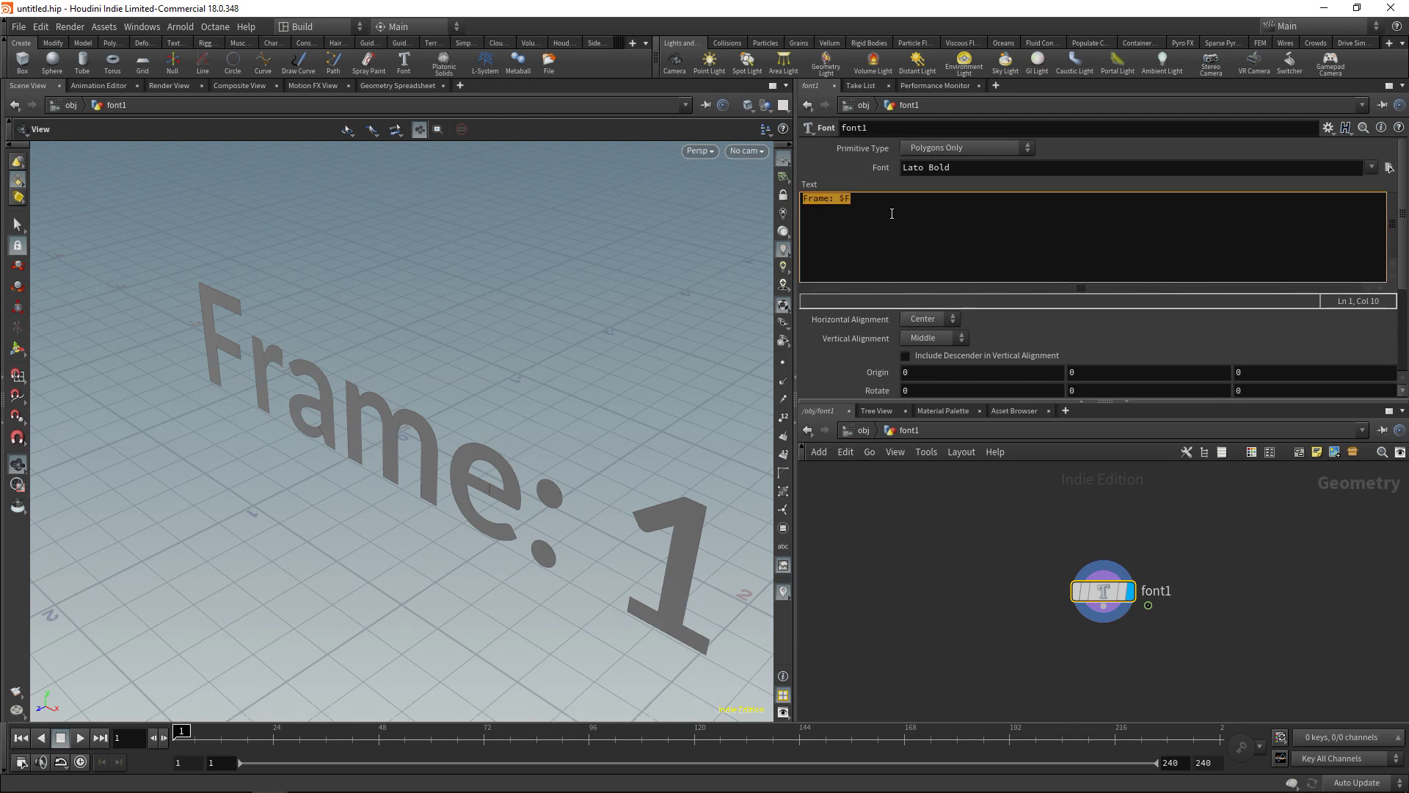
type("5")
left_click(991, 552)
scroll(987, 330, "down", 5)
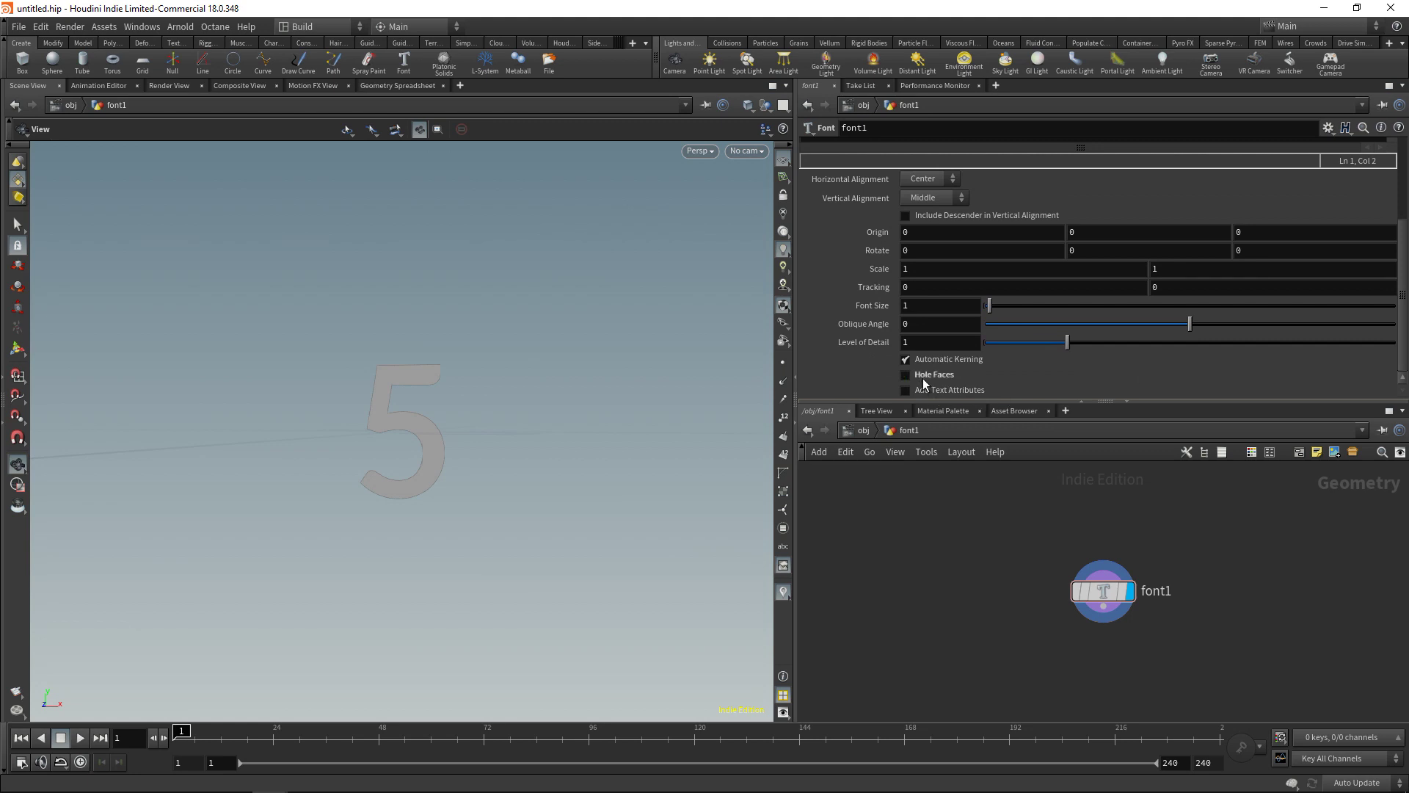
left_click_drag(1405, 362, 1406, 222)
left_click(850, 203)
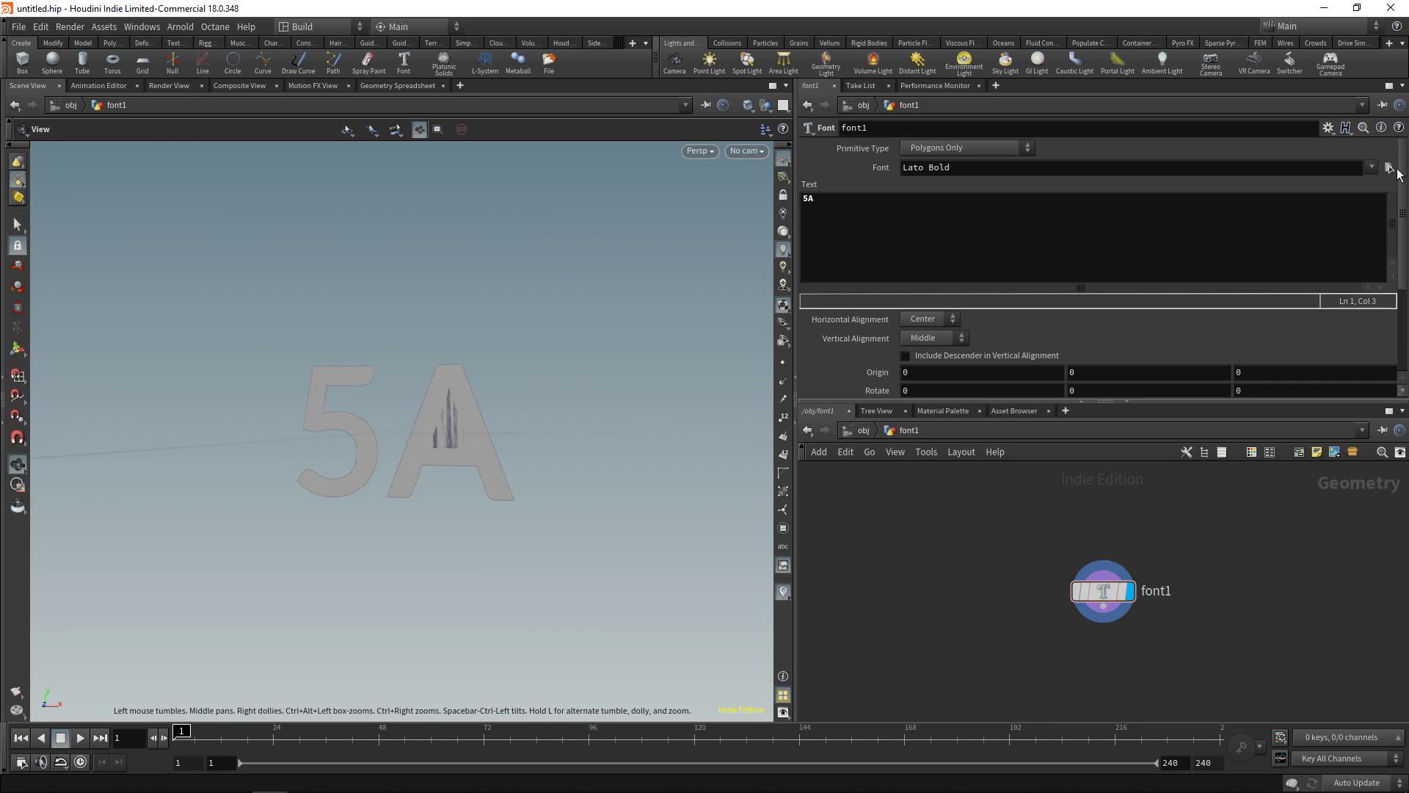
Add an Ends node after the font node and set Close U to Unroll with New Points.
key("Tab")
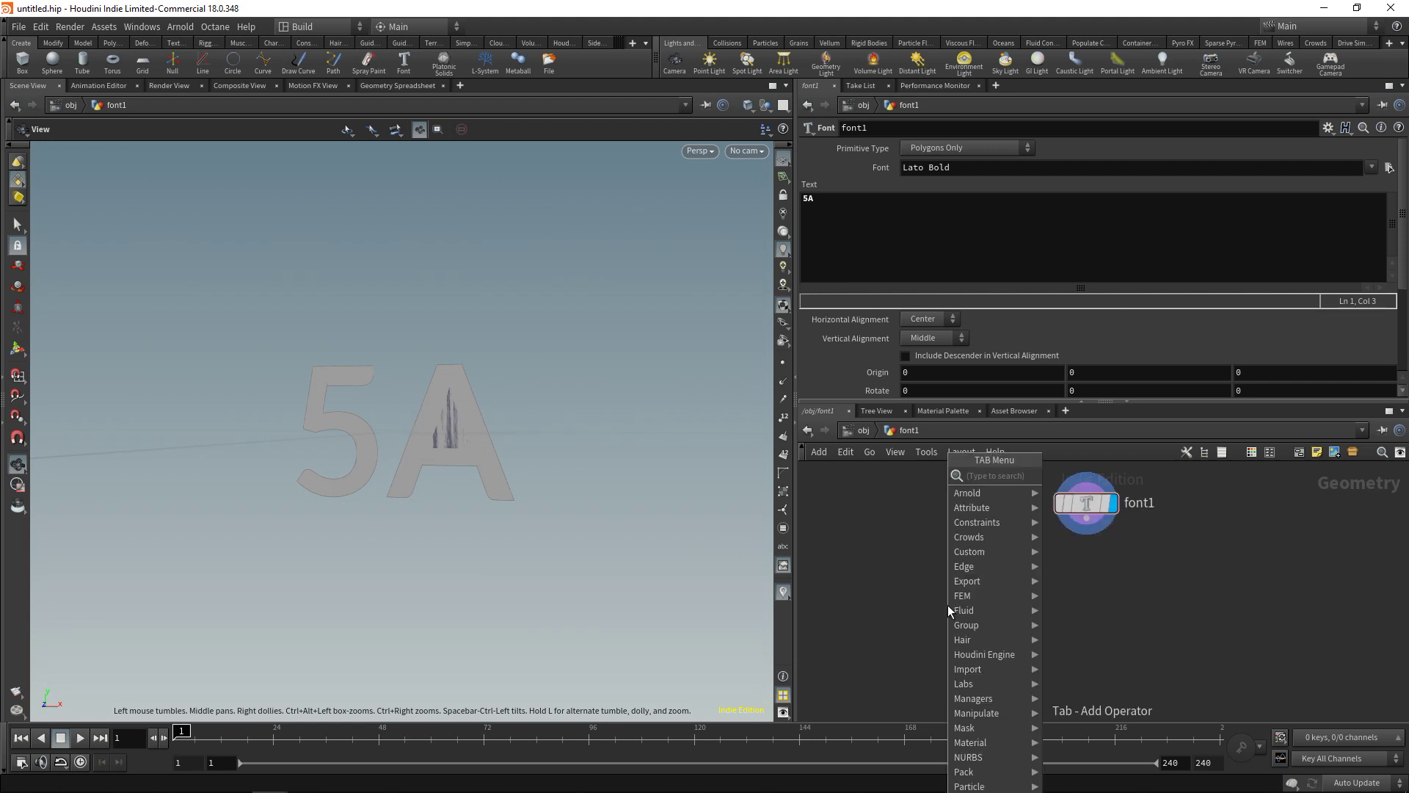
type("ends")
key("Return")
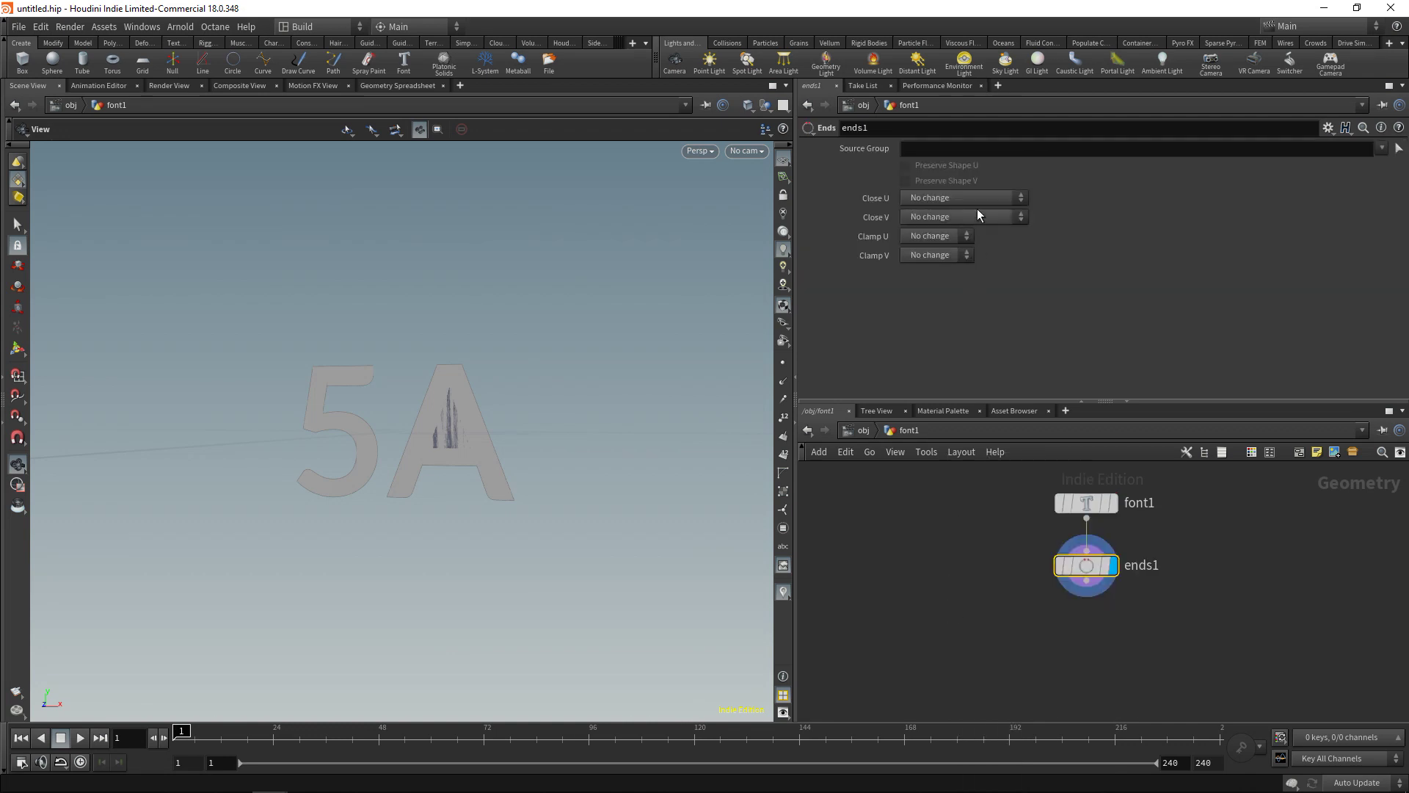
left_click(970, 199)
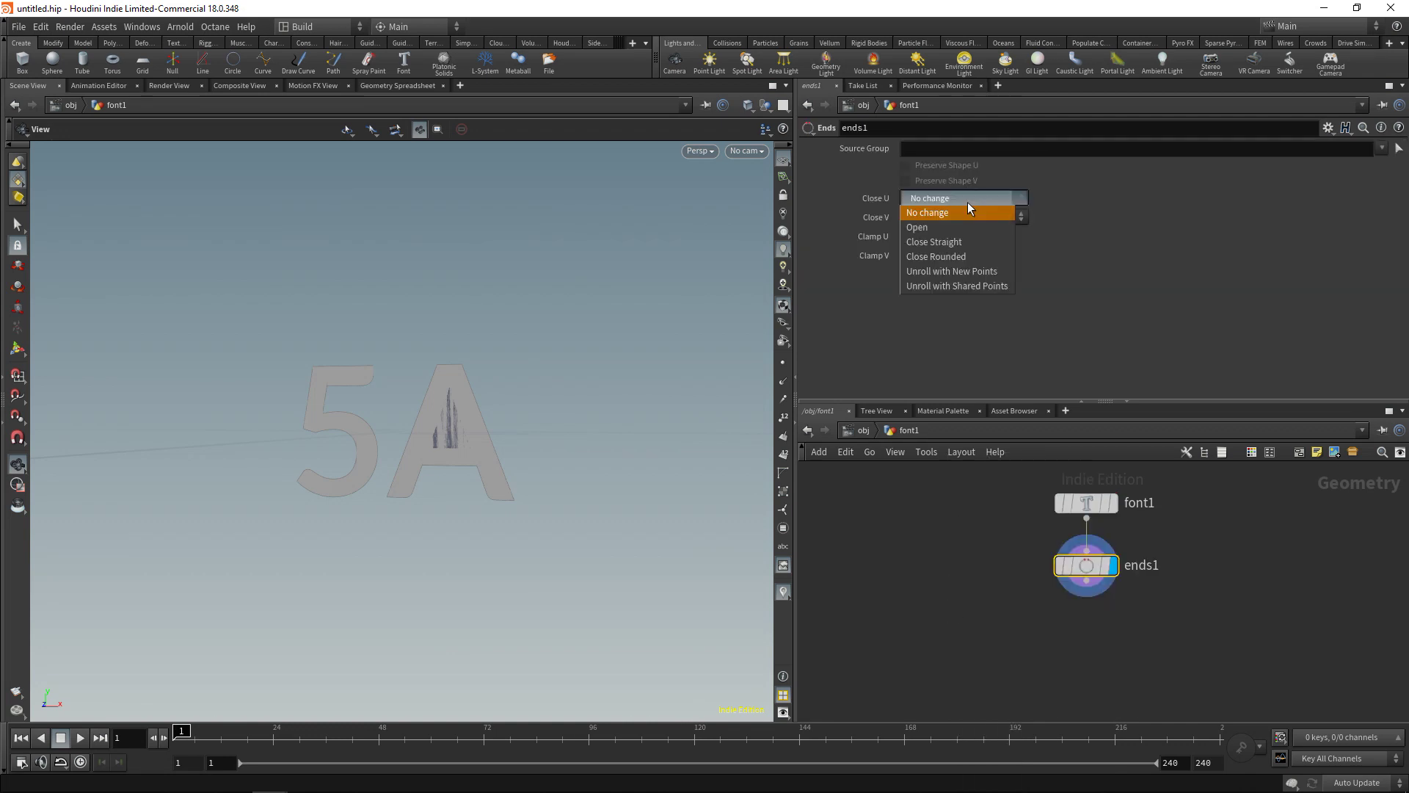
left_click(972, 270)
mouse_move(346, 503)
left_mouse_down()
mouse_move(381, 487)
mouse_move(355, 508)
left_mouse_up()
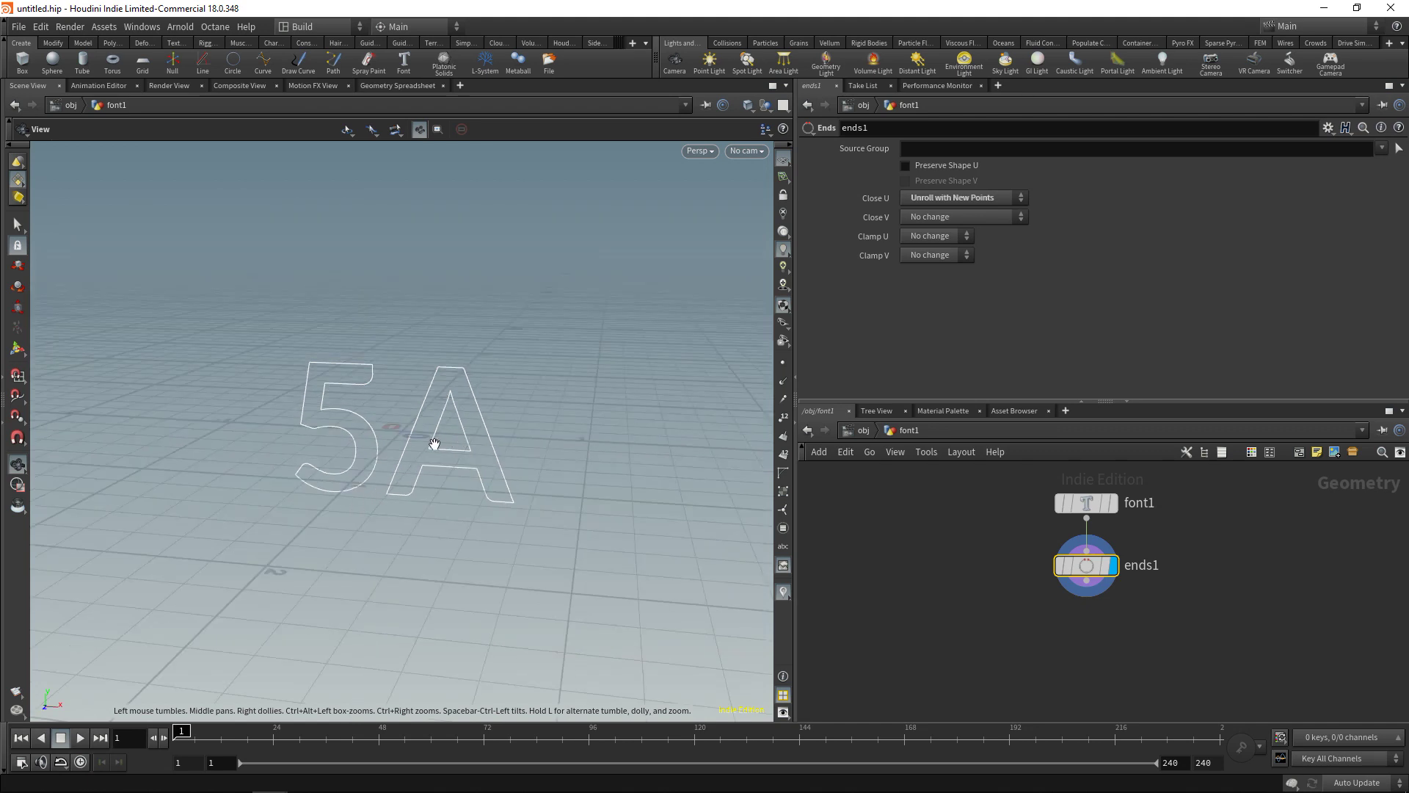
Turn on primitive number display and add a Sort node after ends1 with Primitive Sort set to By X.
left_click(783, 455)
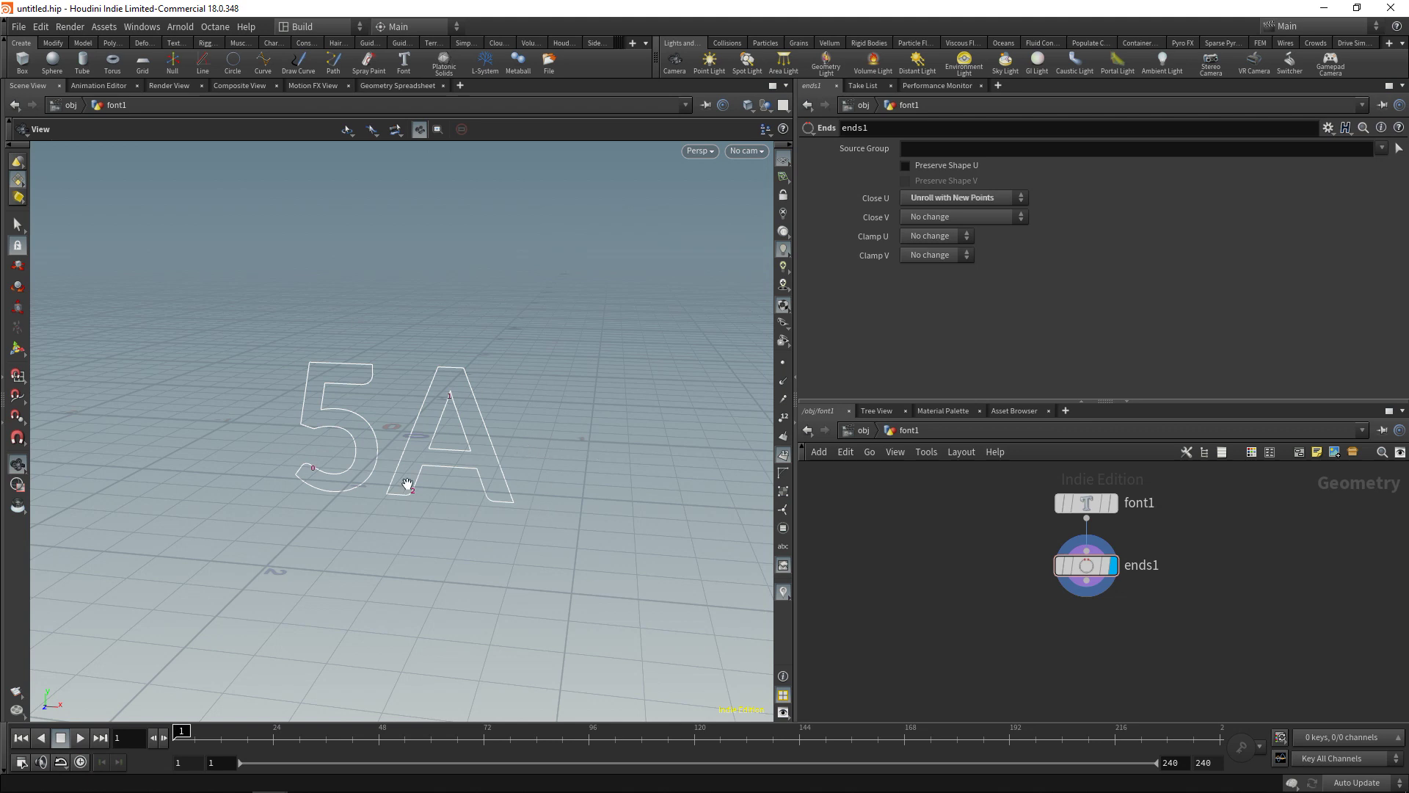
key("Tab")
type("sort")
key("Return")
left_click(1042, 618)
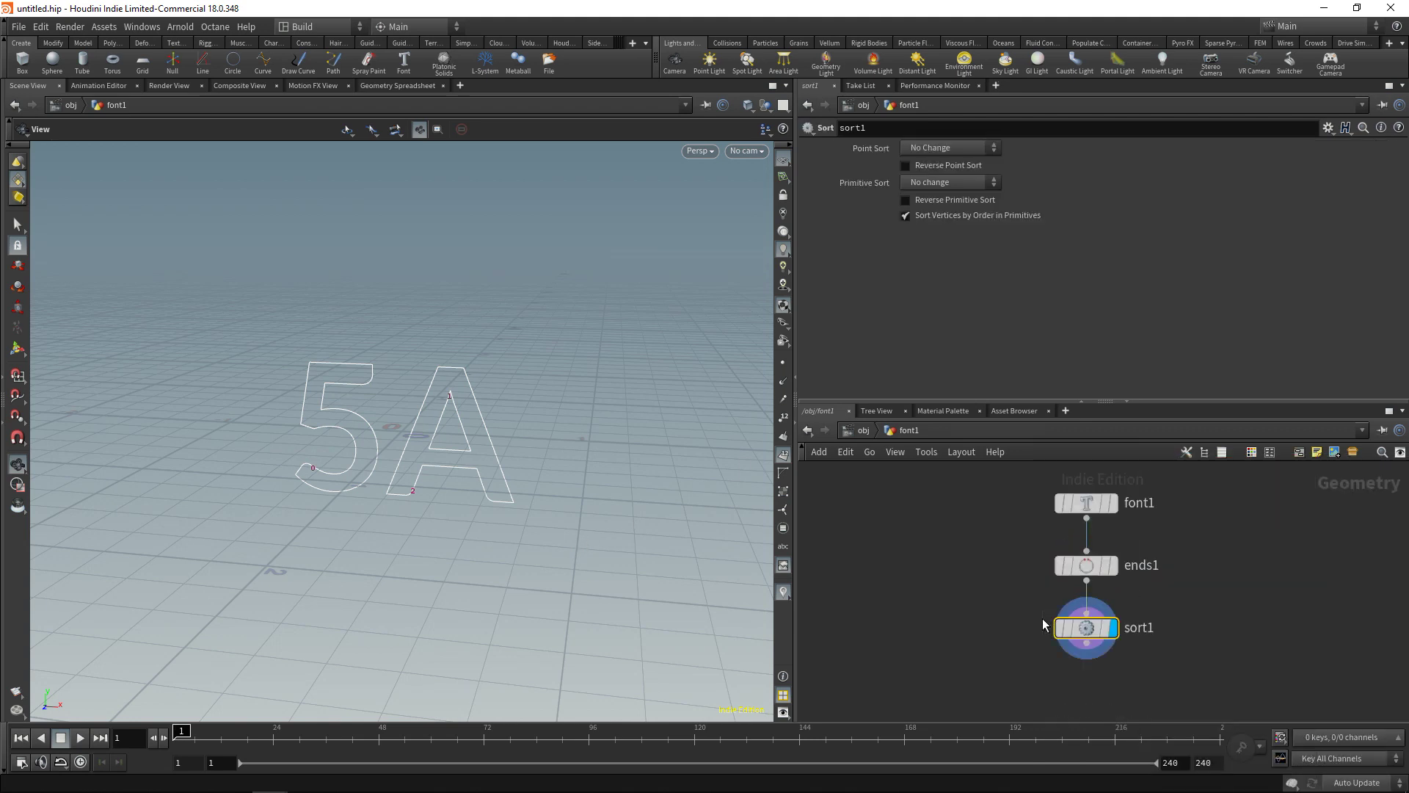
left_click(946, 184)
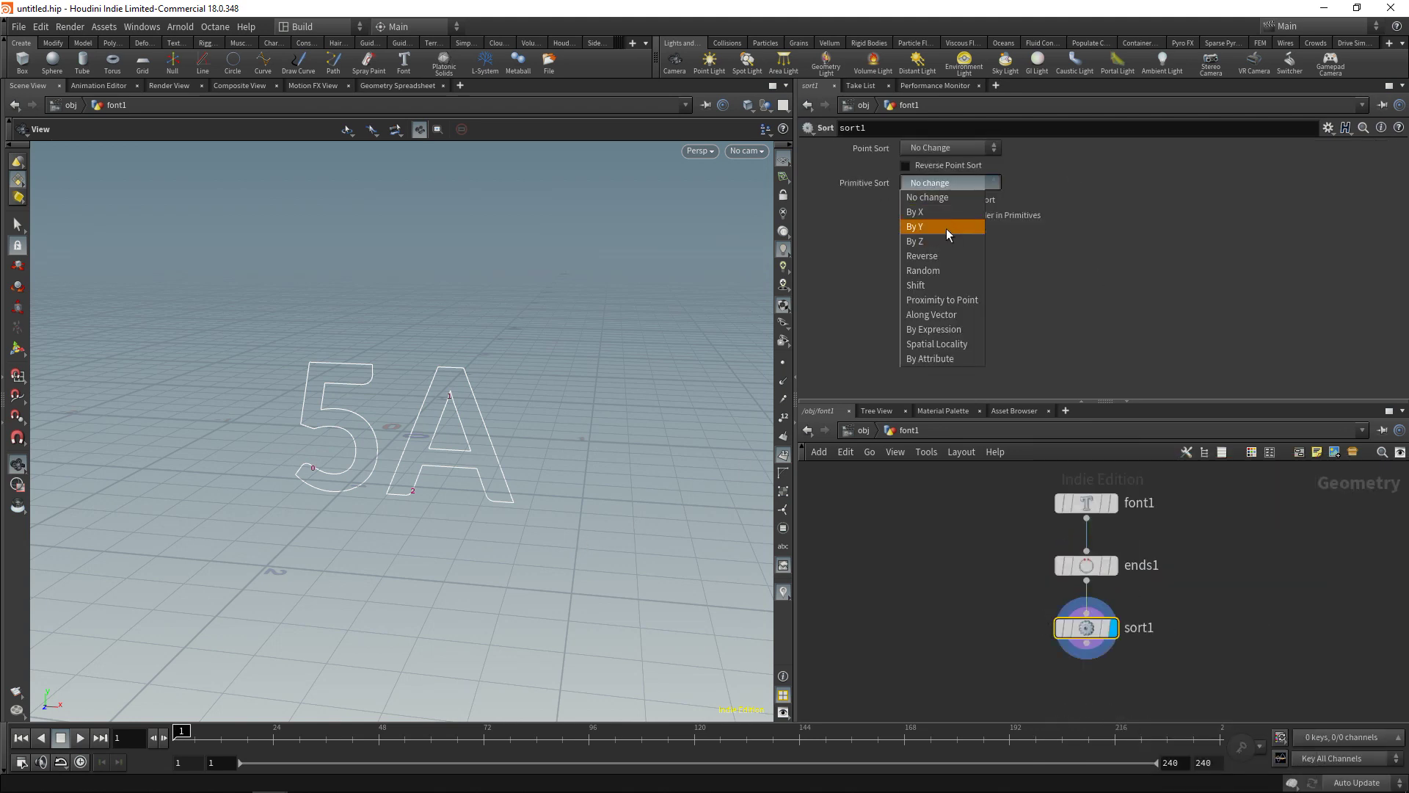
left_click(945, 213)
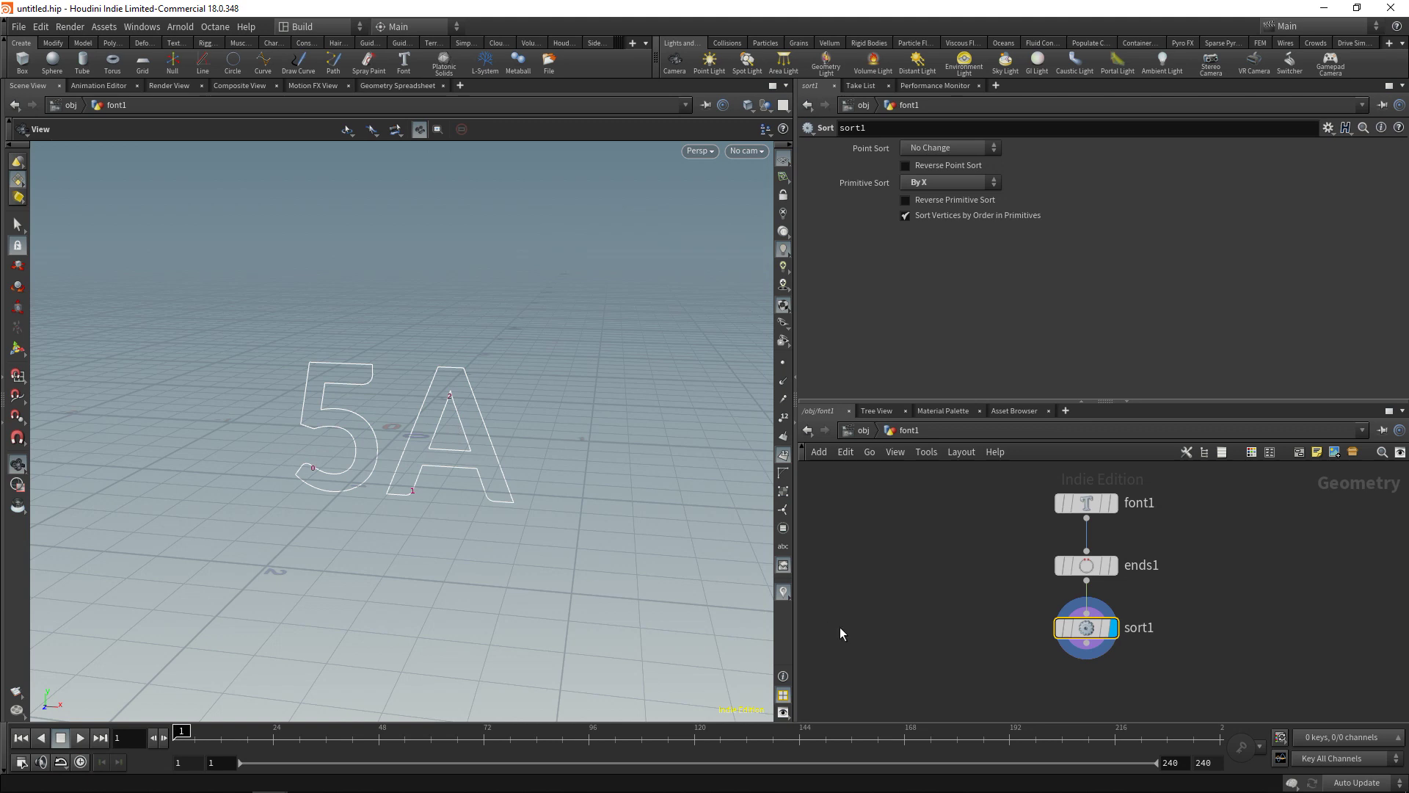
Hide the primitive numbers and display the points of the text outlines in the viewport.
middle_click_drag(840, 627, 848, 587)
left_click(783, 455)
left_click(783, 363)
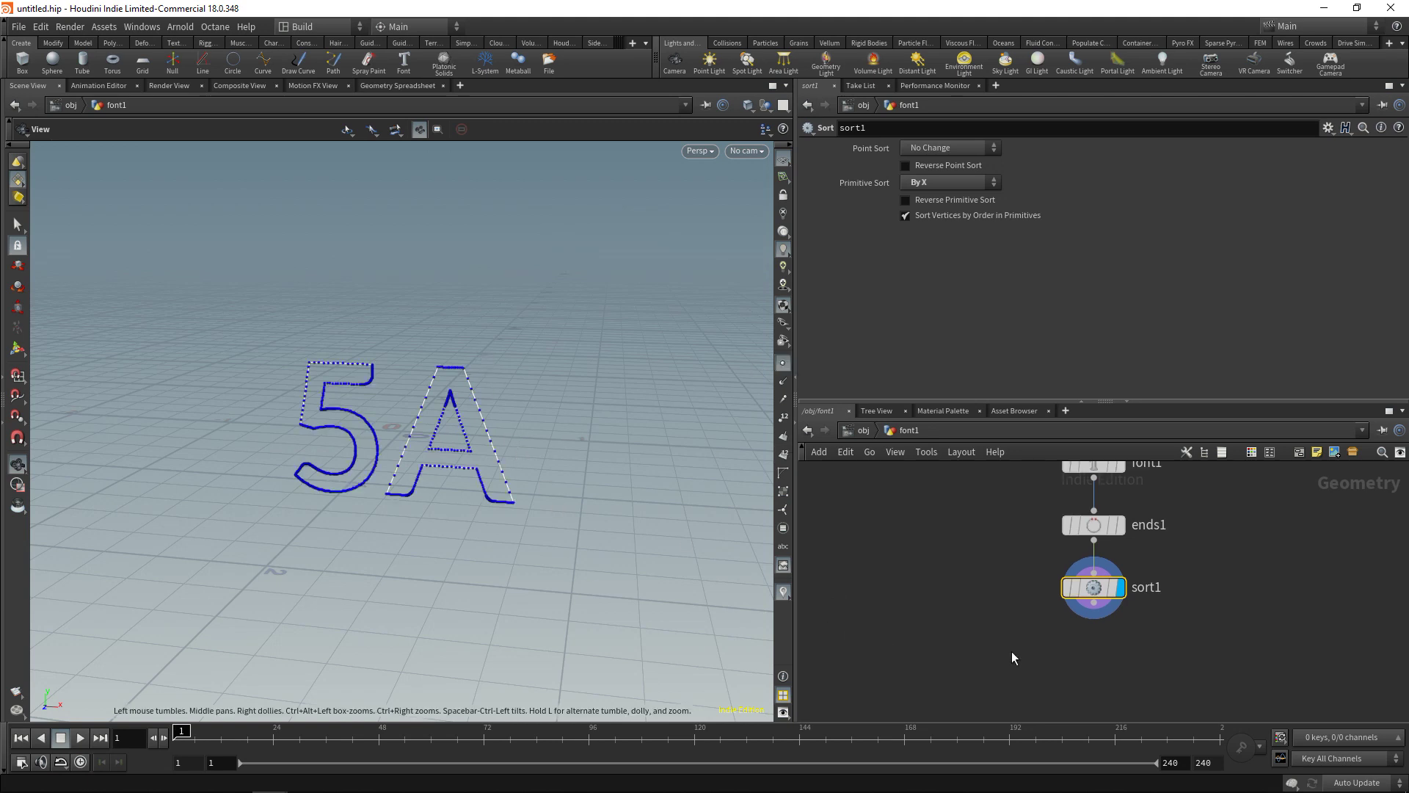
Add a Resample node after sort1 and set its maximum segment length to 0.01.
key("Tab")
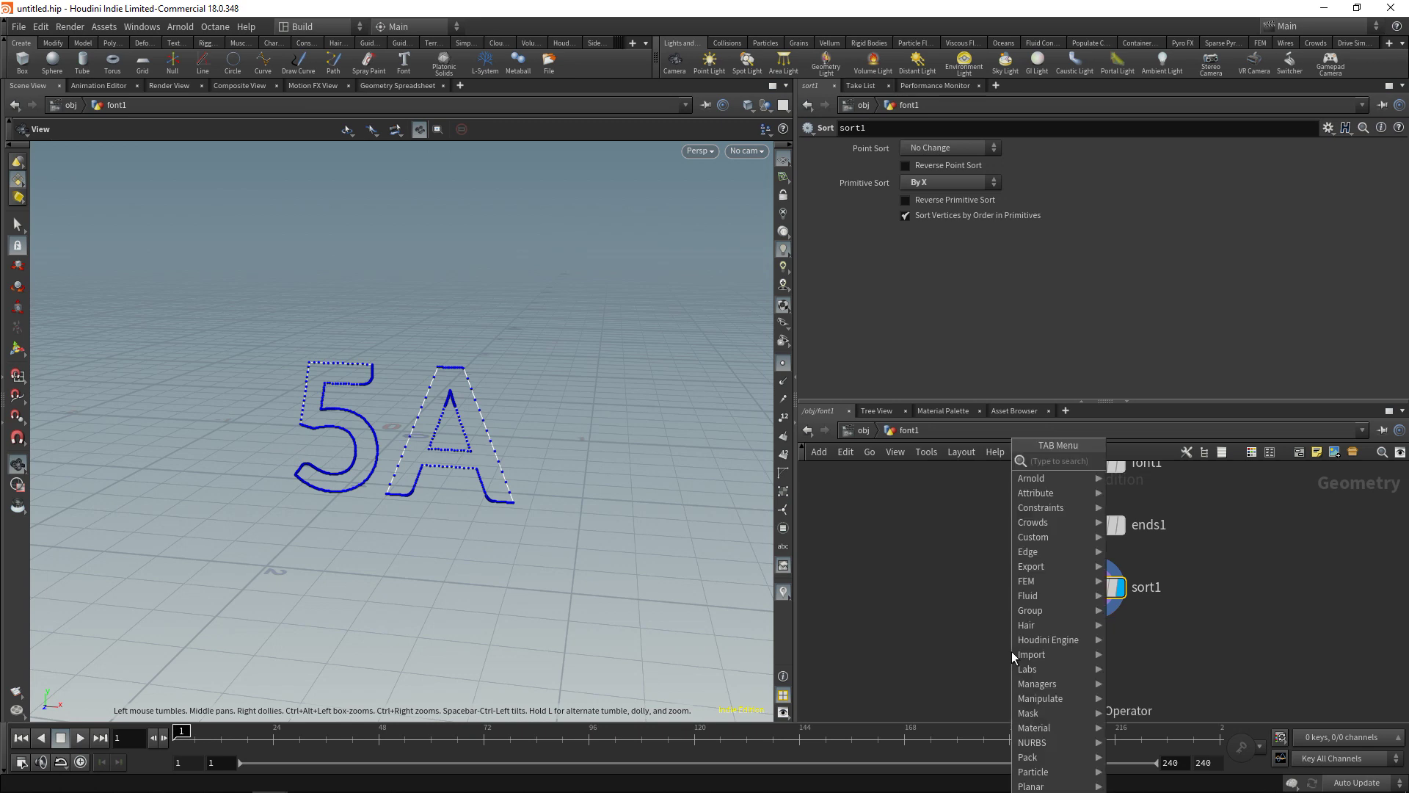
type("res")
key("Return")
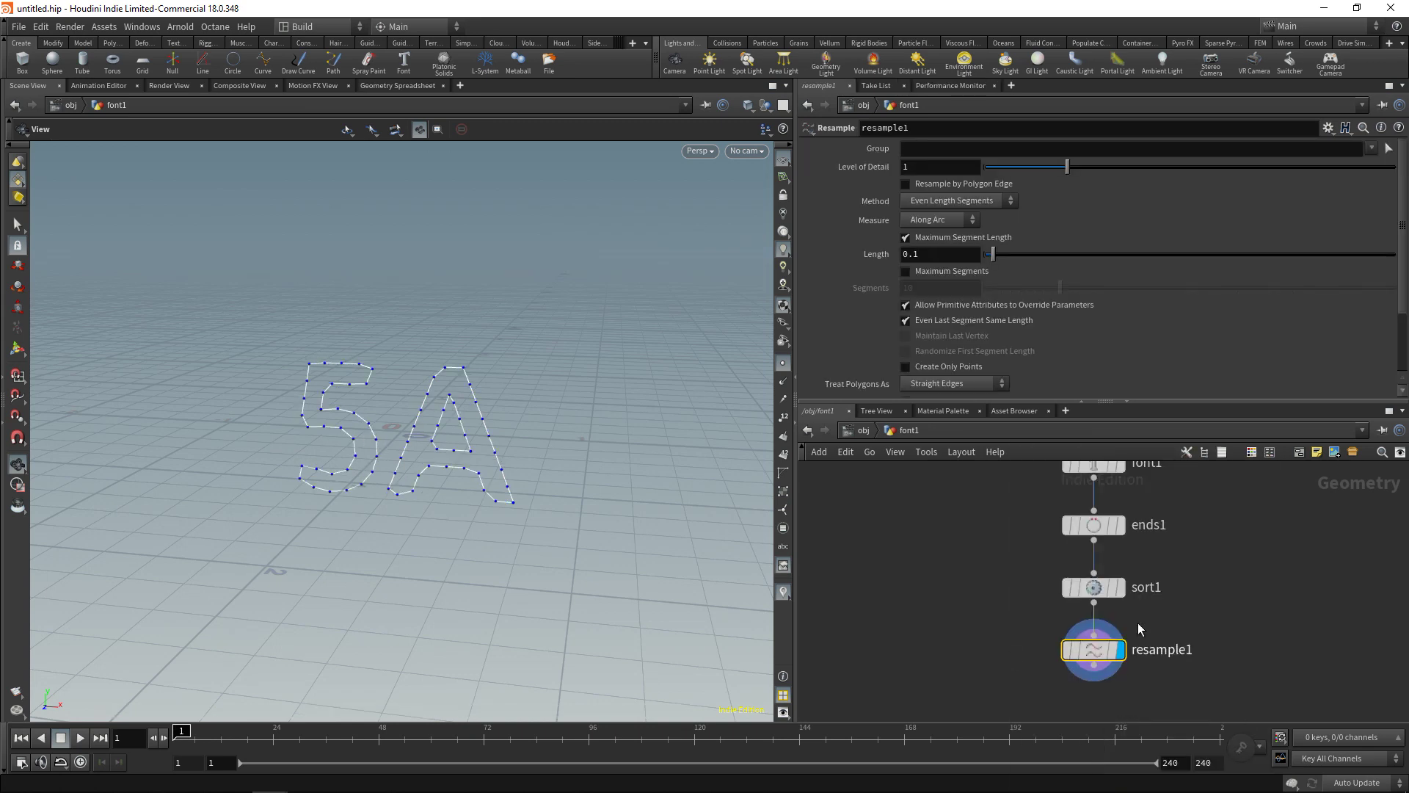
left_click(947, 258)
left_click(927, 618)
right_click_drag(463, 444, 604, 381)
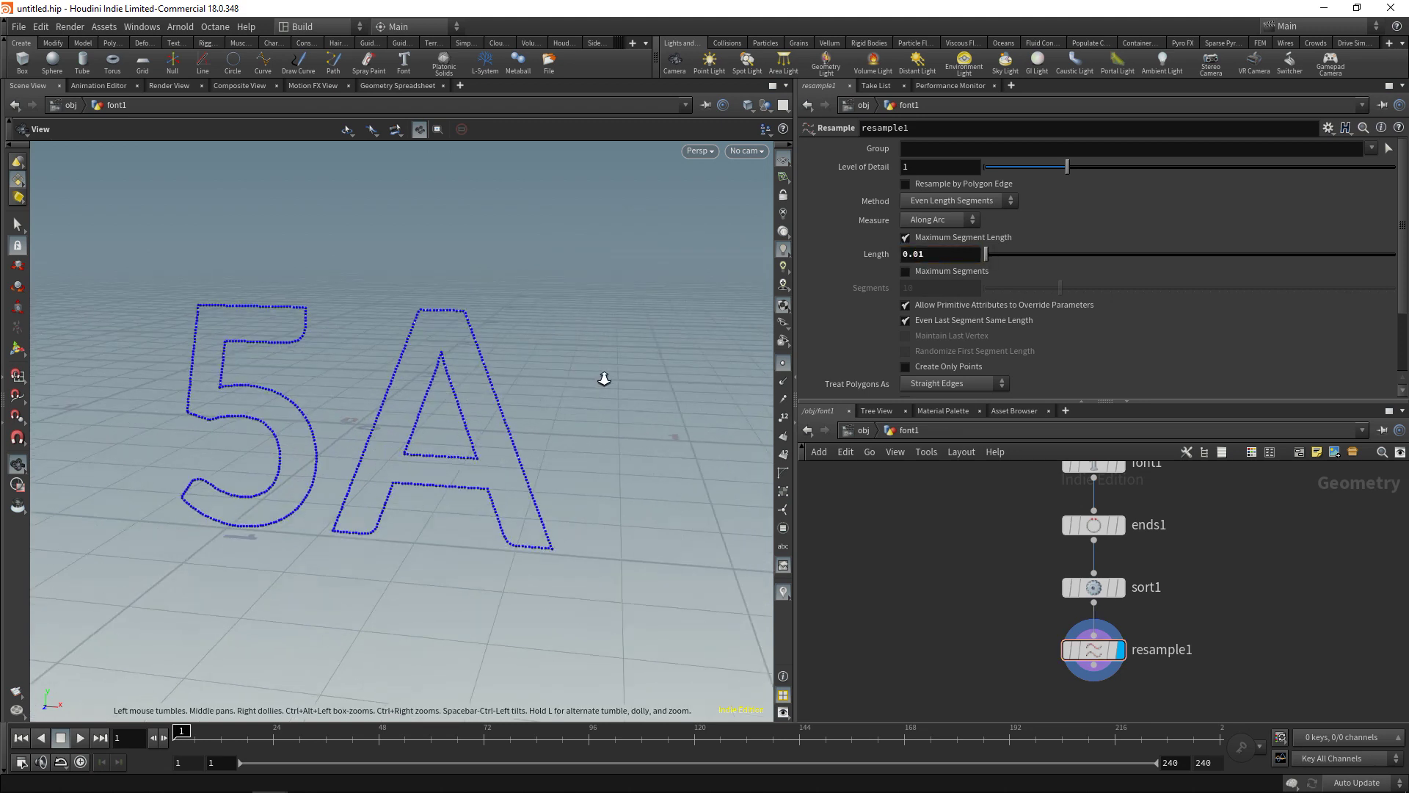
middle_click_drag(506, 382, 576, 359)
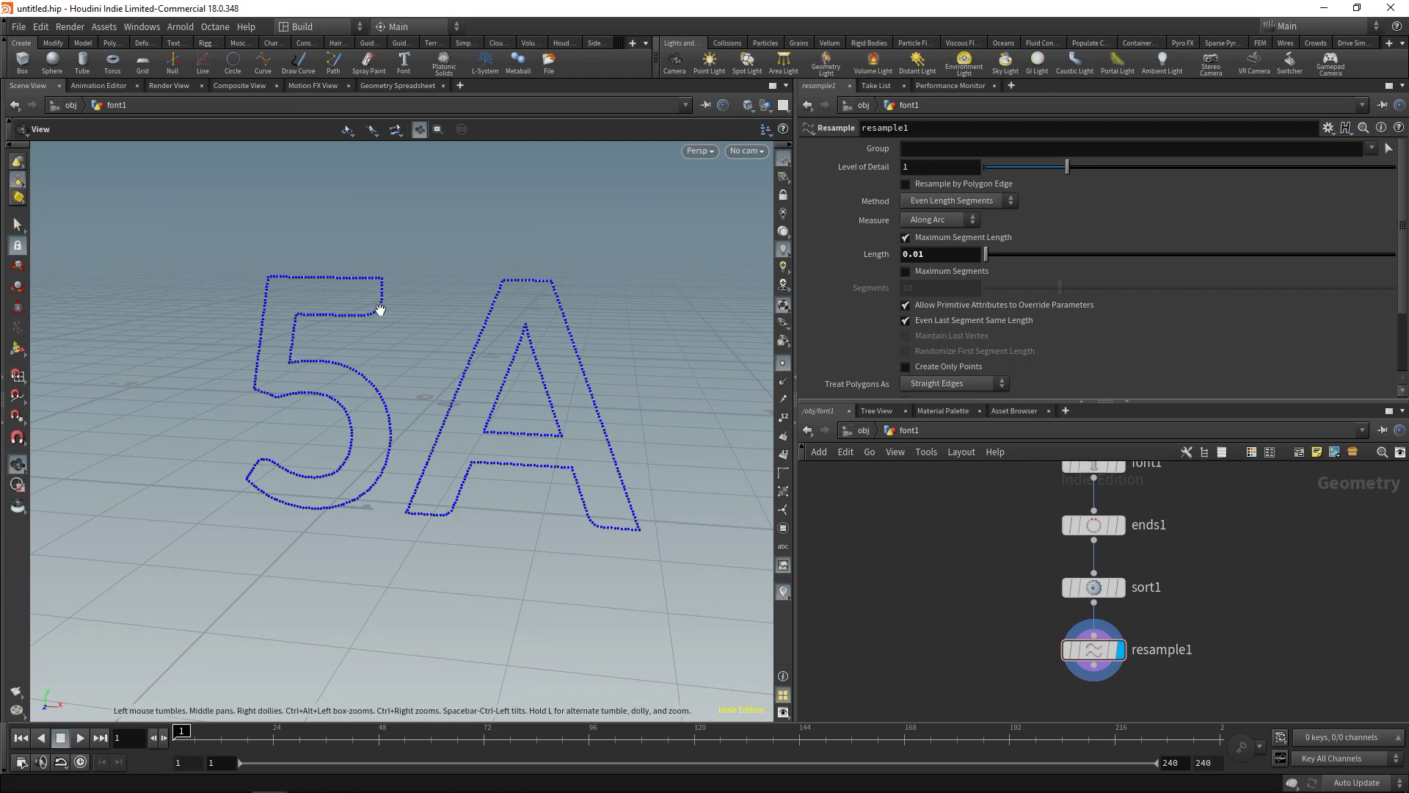
Add a Group by Range node, wire it to the output of resample1 and make it the displayed node.
middle_click_drag(991, 675, 972, 609)
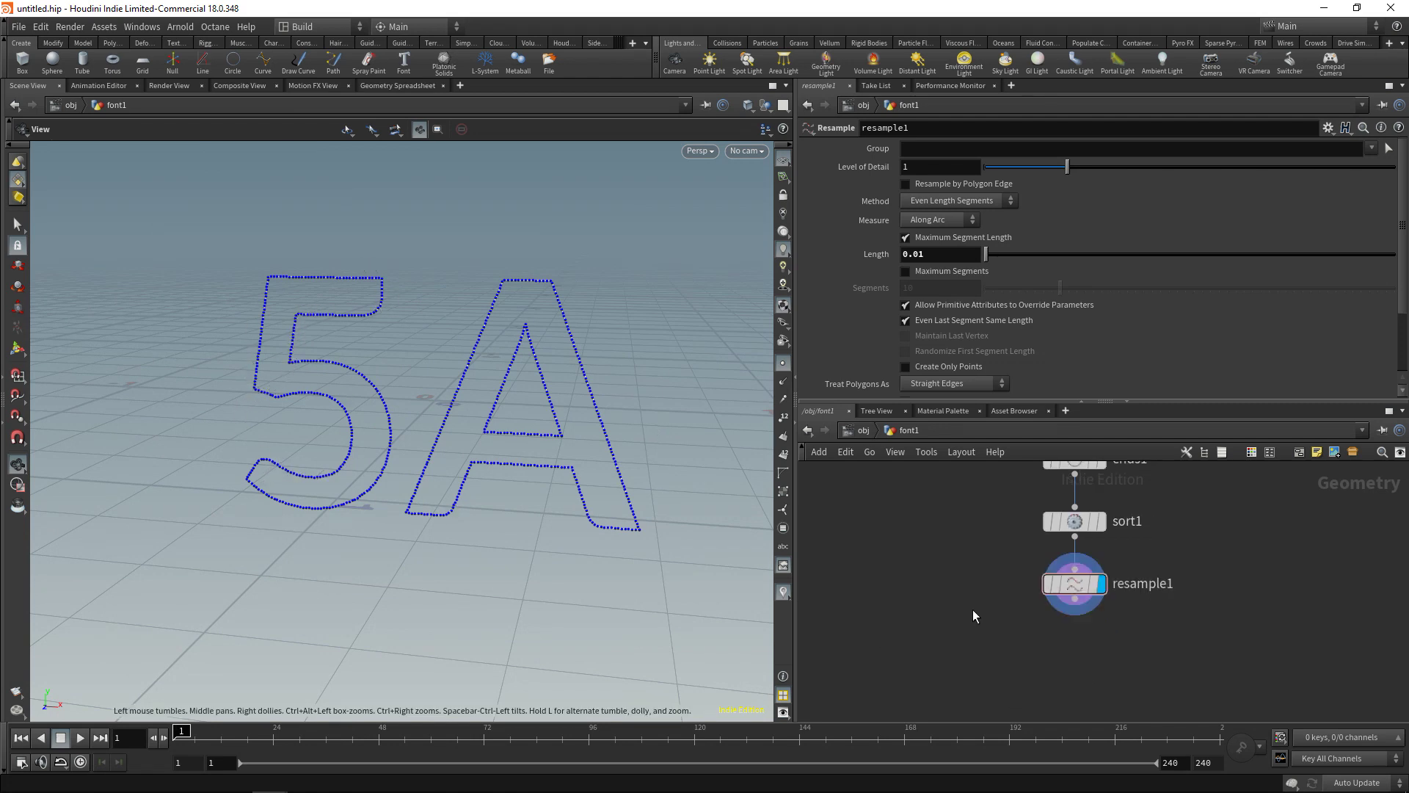
key("Tab")
type("group")
key("Down")
key("Down")
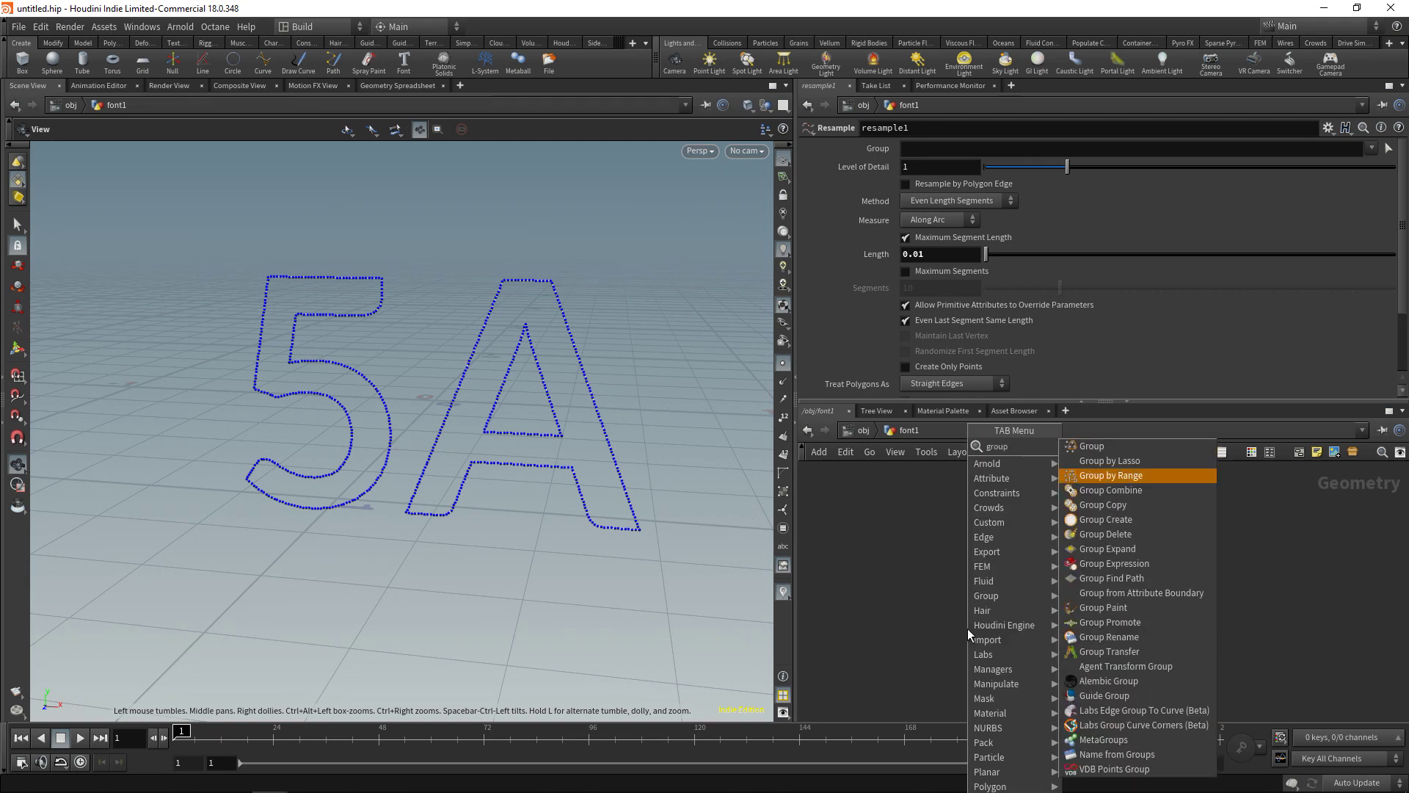
key("Return")
left_click(968, 629)
left_click_drag(968, 628, 1075, 657)
left_click(1074, 642)
left_click(1074, 599)
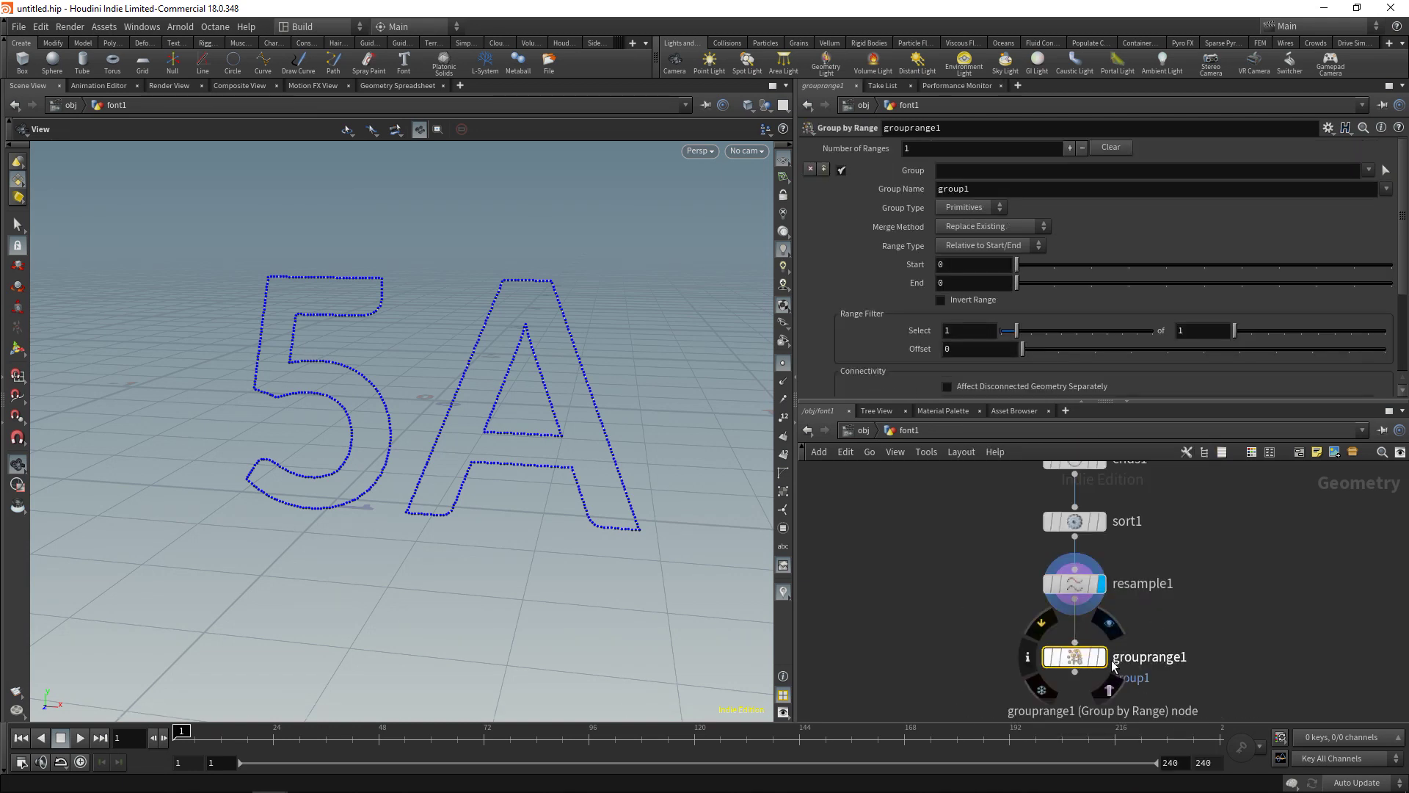
left_click(1101, 658)
Set the range group's type to Points and name the group emit.
left_click(989, 208)
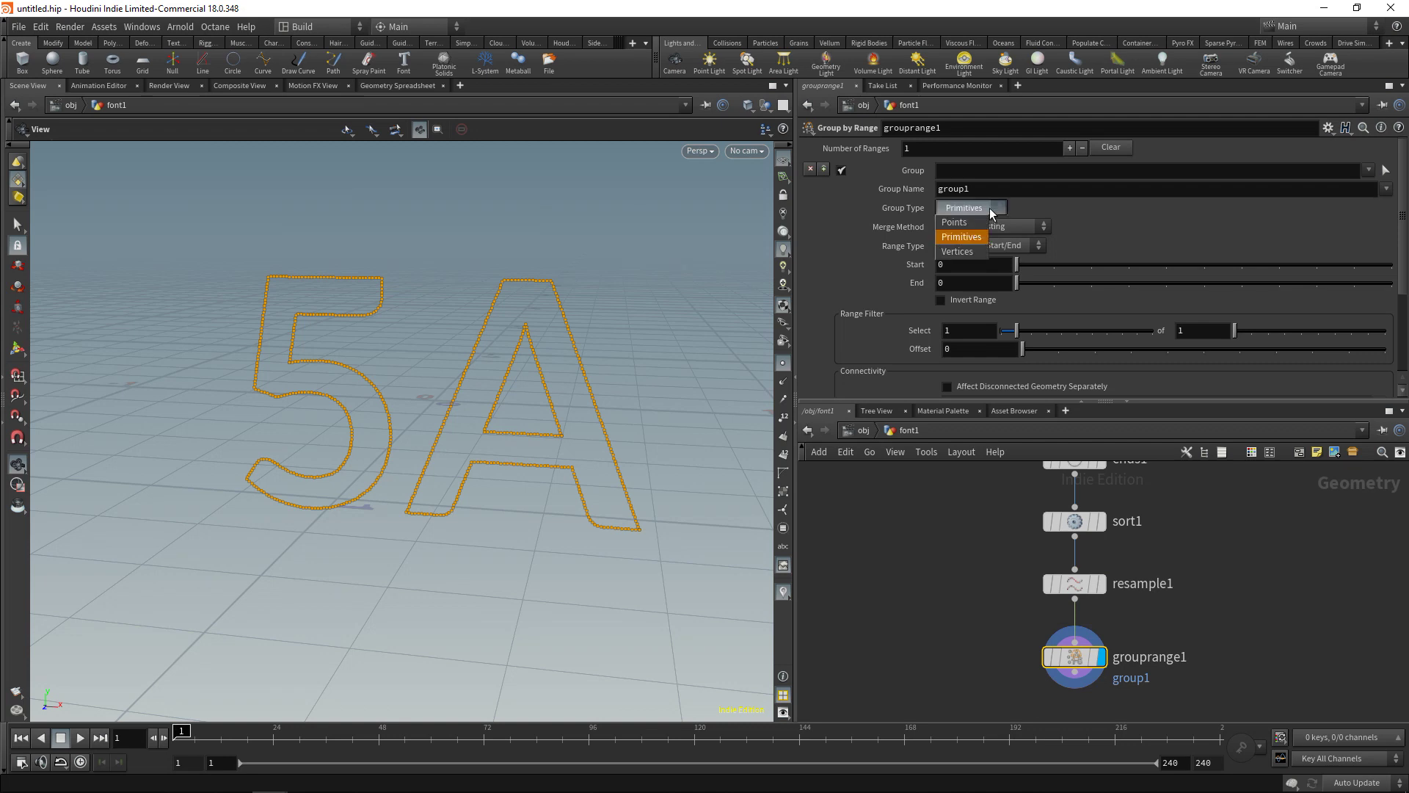
left_click(970, 223)
double_click(974, 188)
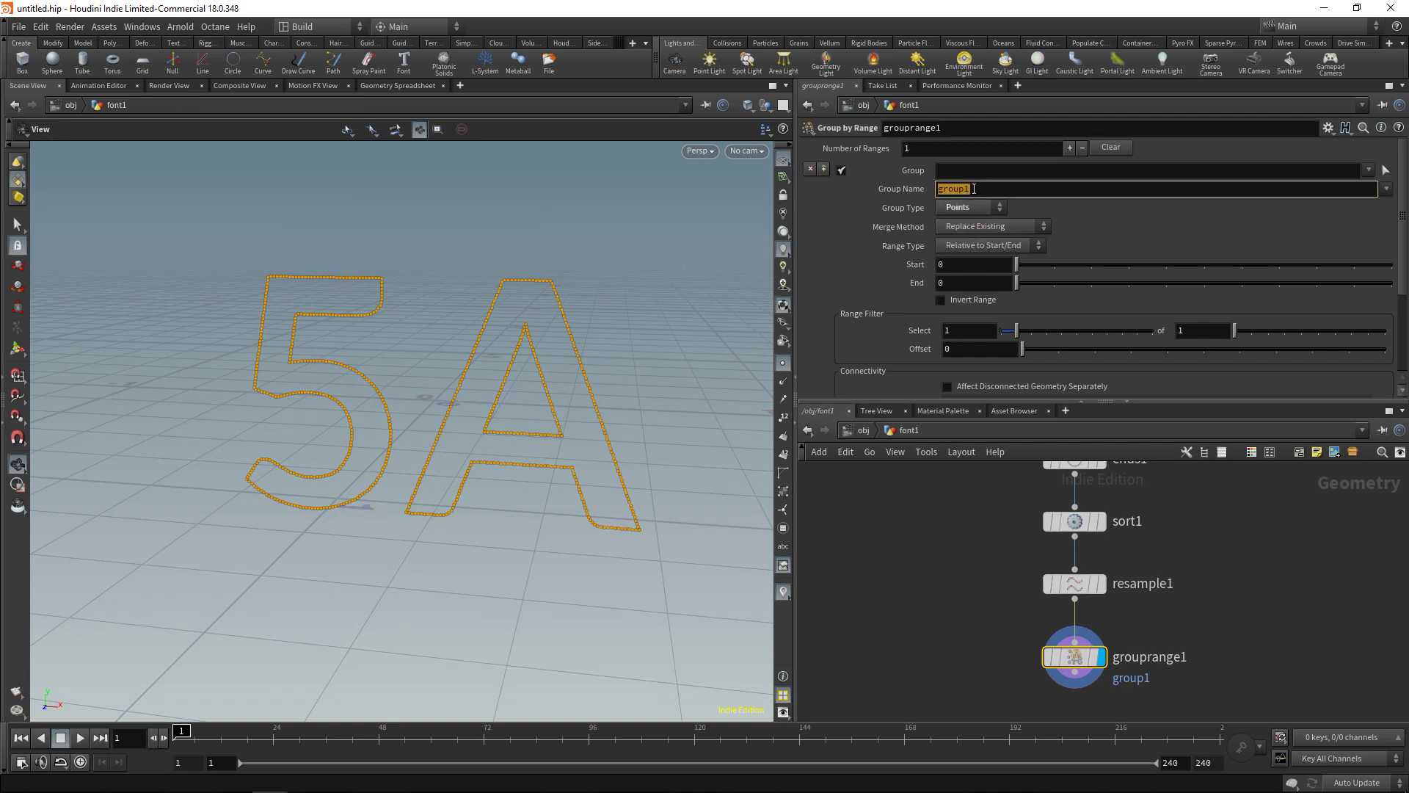
type("emit")
Set the emit group's range type to Start and Length with a length of 10.
left_click(985, 249)
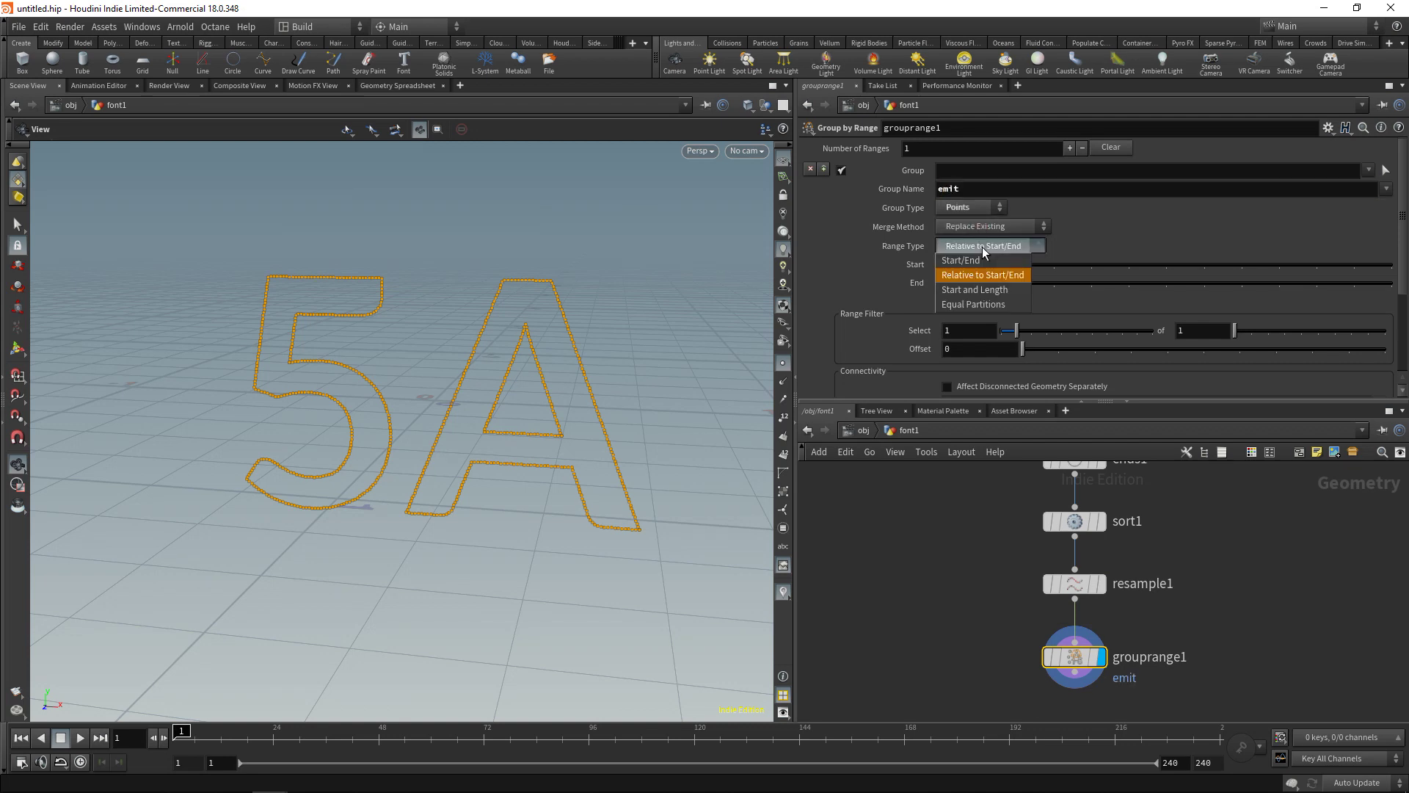
left_click(985, 290)
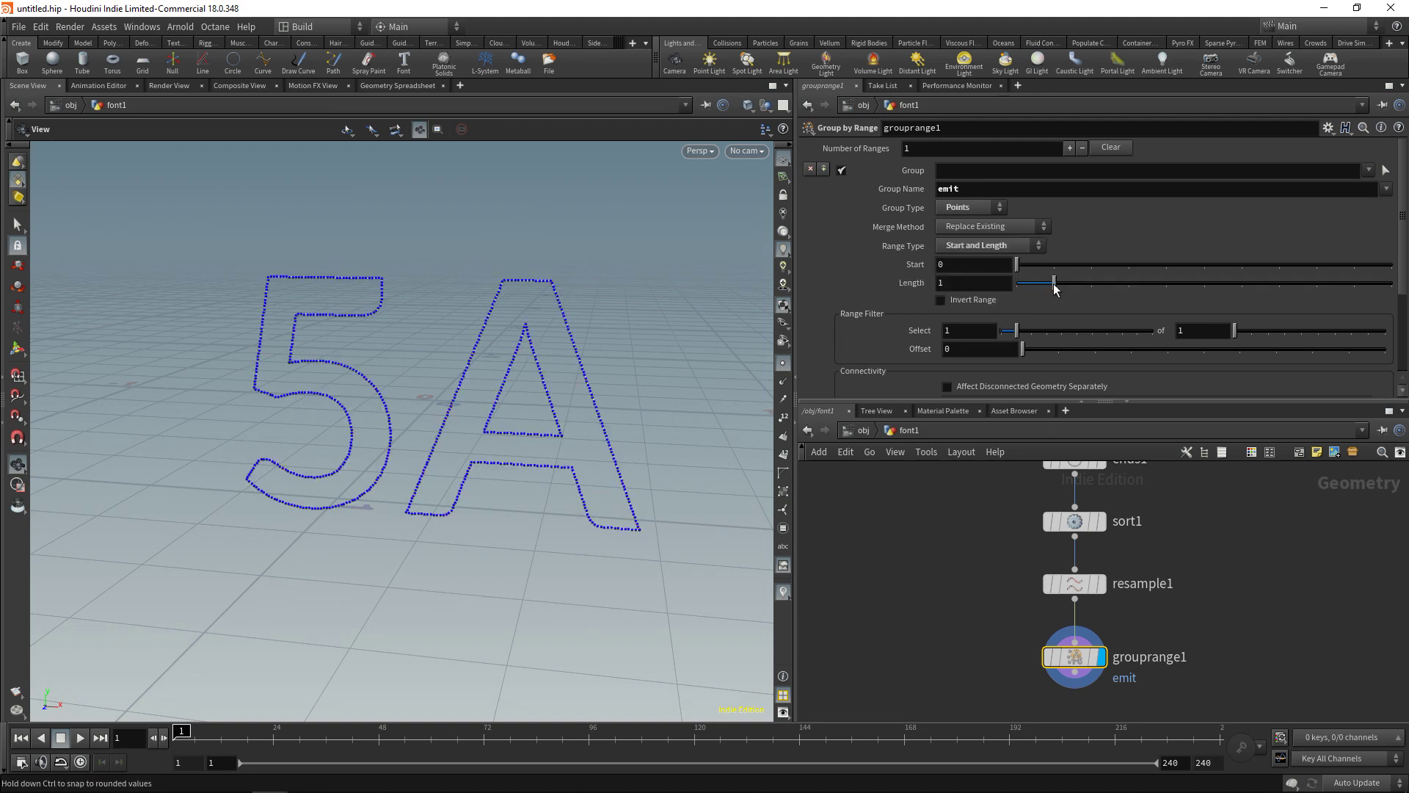
left_click_drag(1224, 284, 1392, 285)
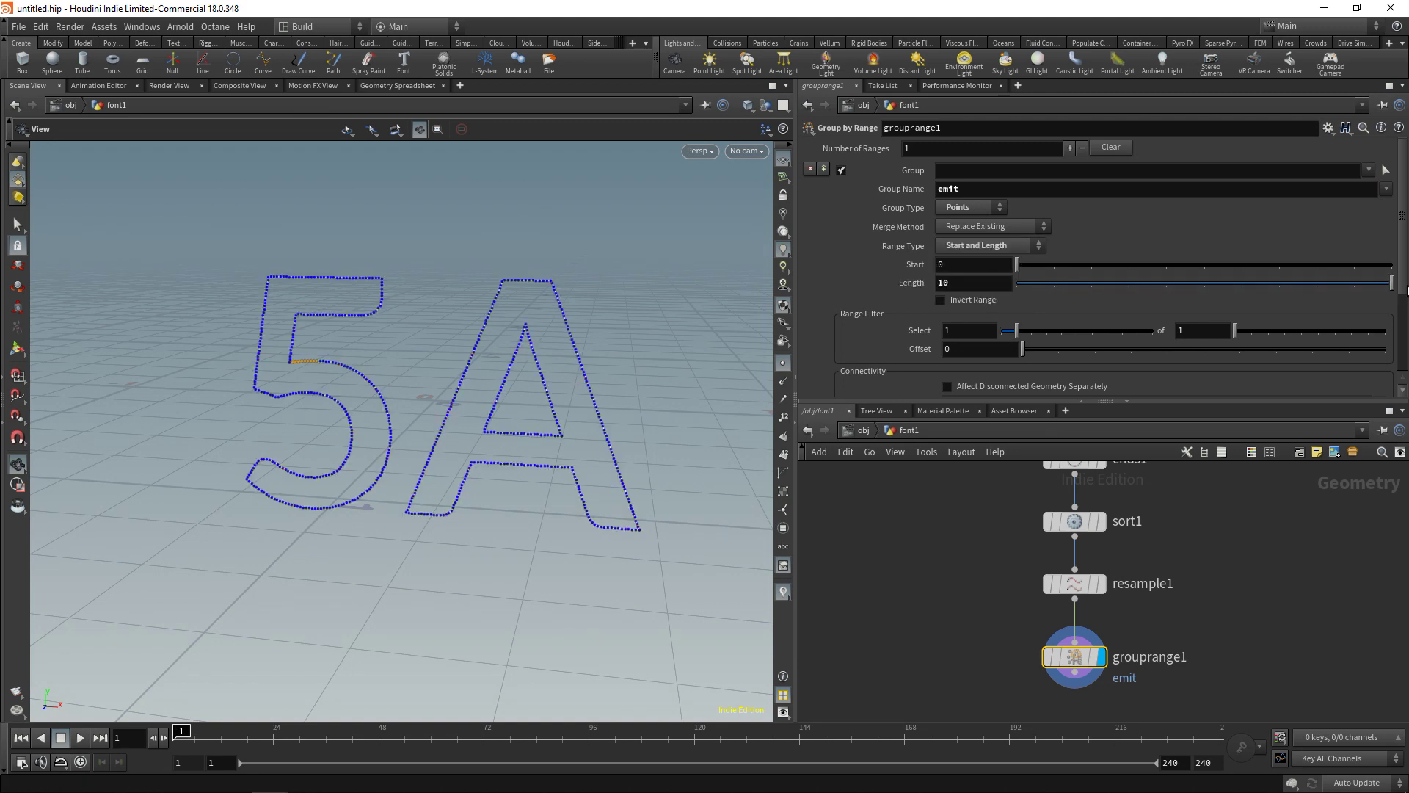
Drive the emit group's range start with the expression ($FF - 5) * 5.
mouse_move(1017, 264)
left_mouse_down()
mouse_move(1391, 264)
mouse_move(1017, 264)
left_mouse_up()
double_click(973, 268)
type("$FF")
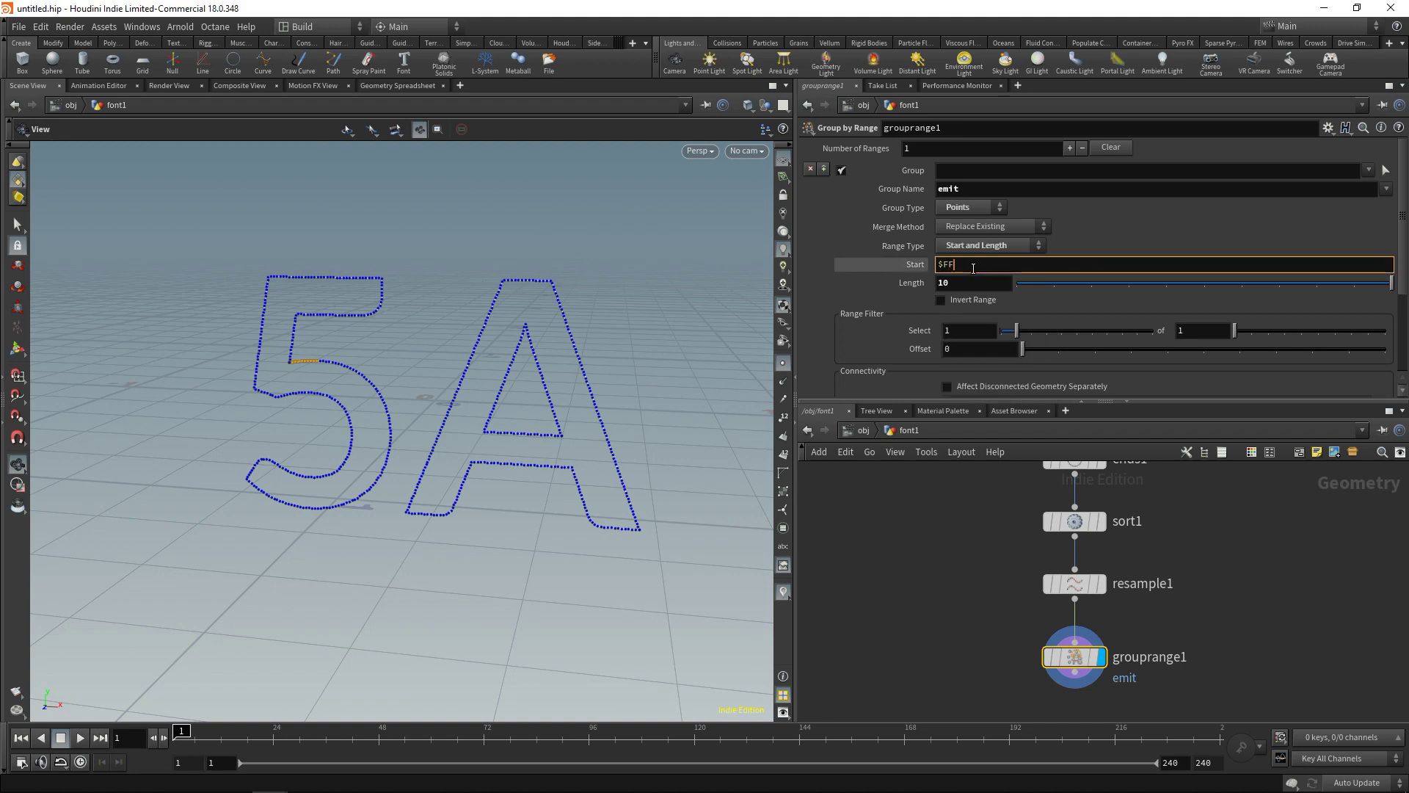
type(" - 5")
key("End")
type("* 5")
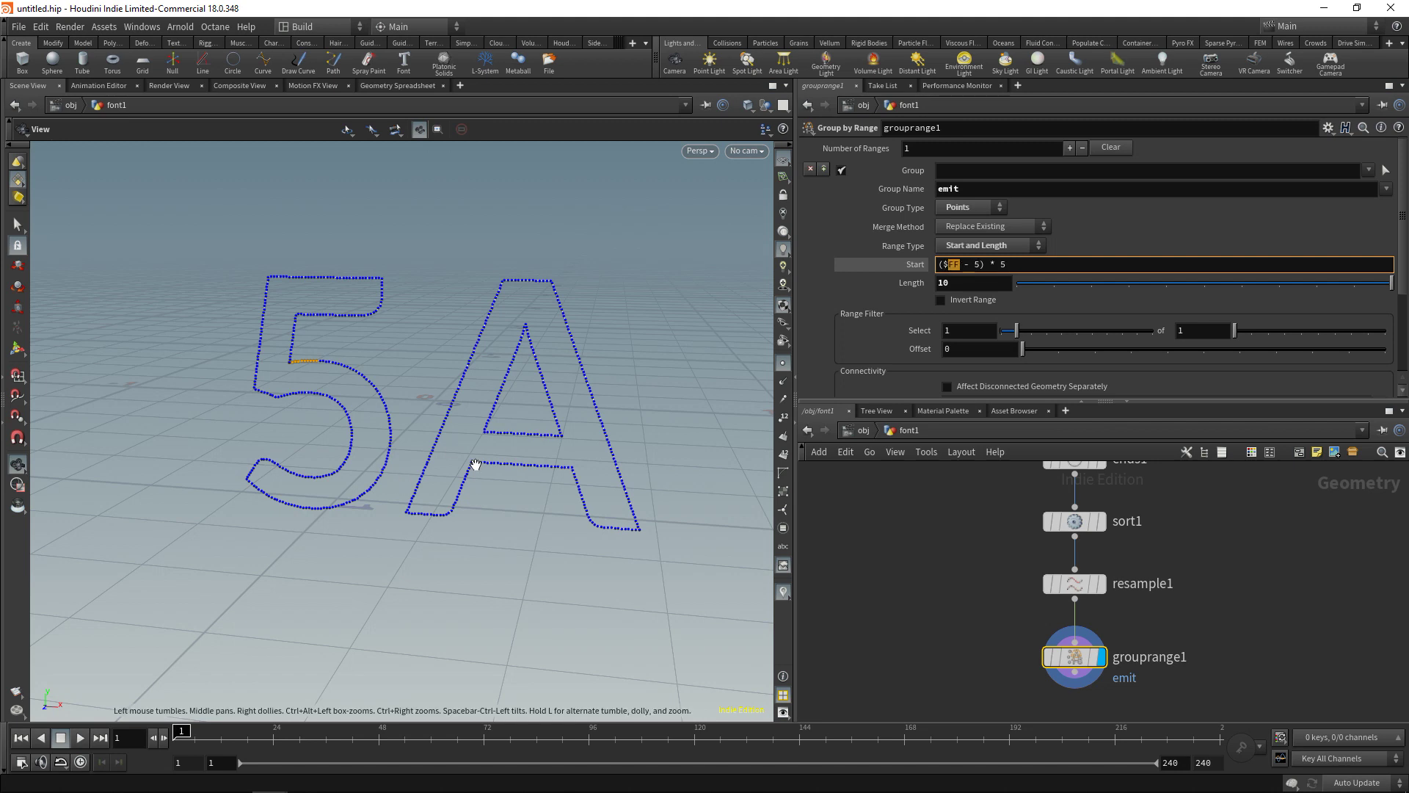
left_click(1015, 268)
key("Return")
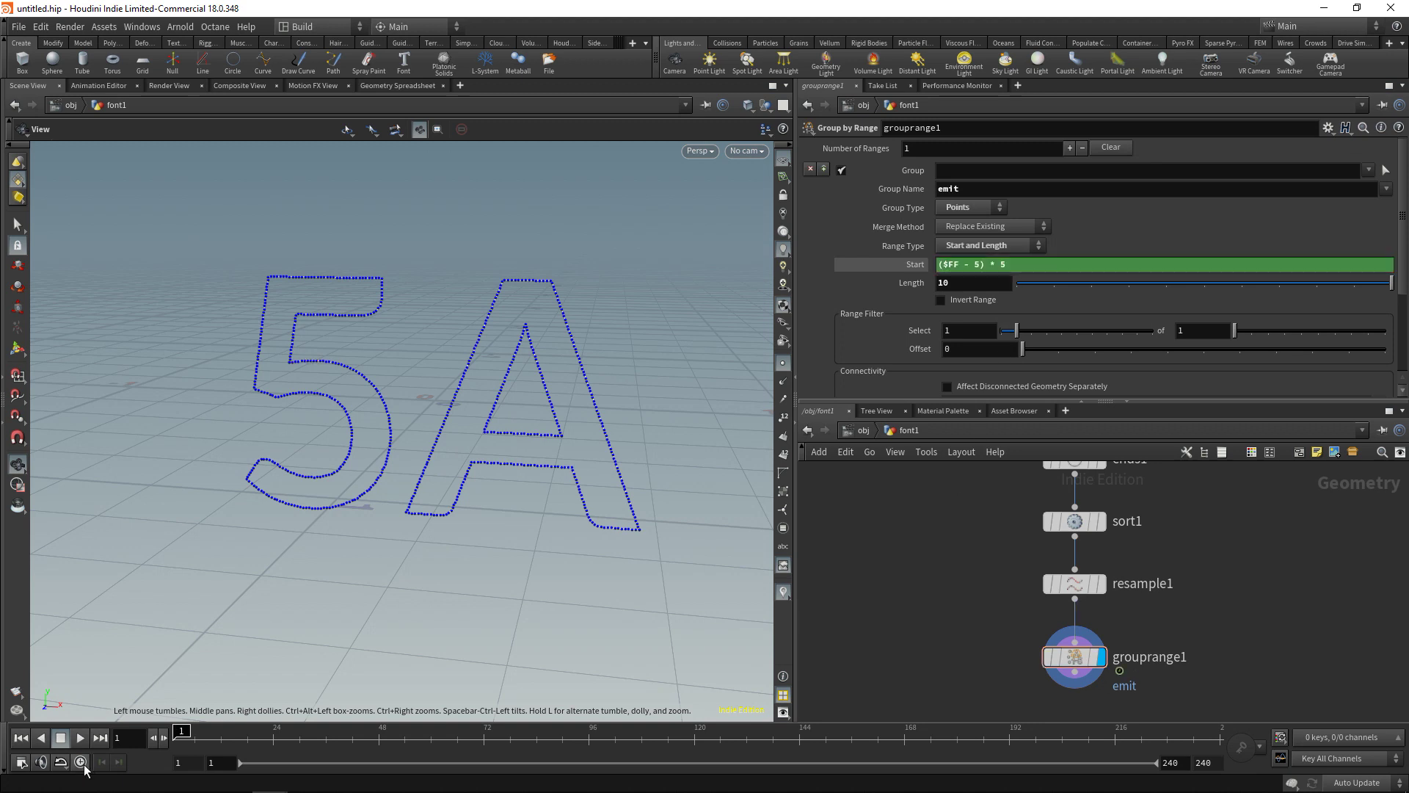
Play the animation, return to the first frame and scrub to frame 10 to check the moving emit group.
left_click(80, 737)
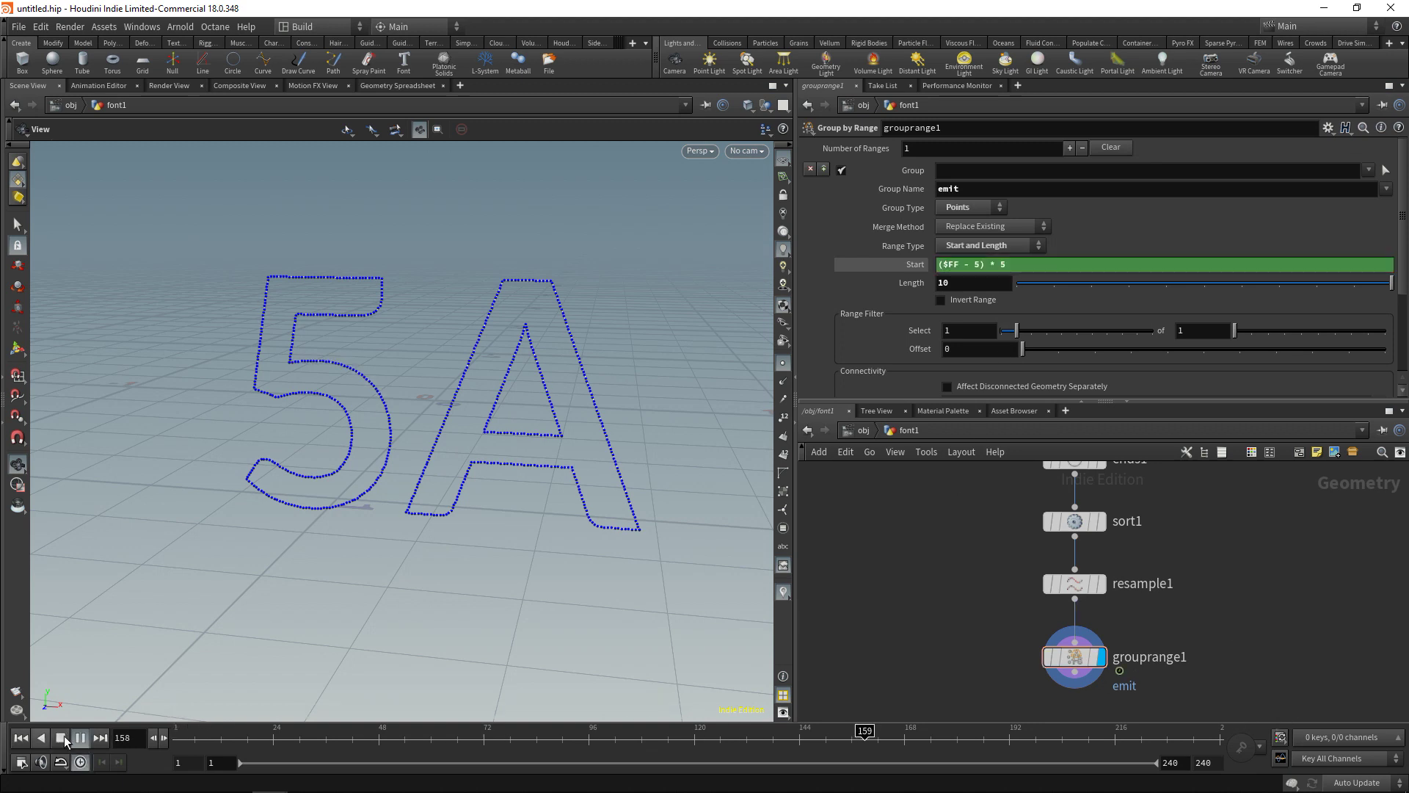
left_click(60, 738)
left_click(21, 737)
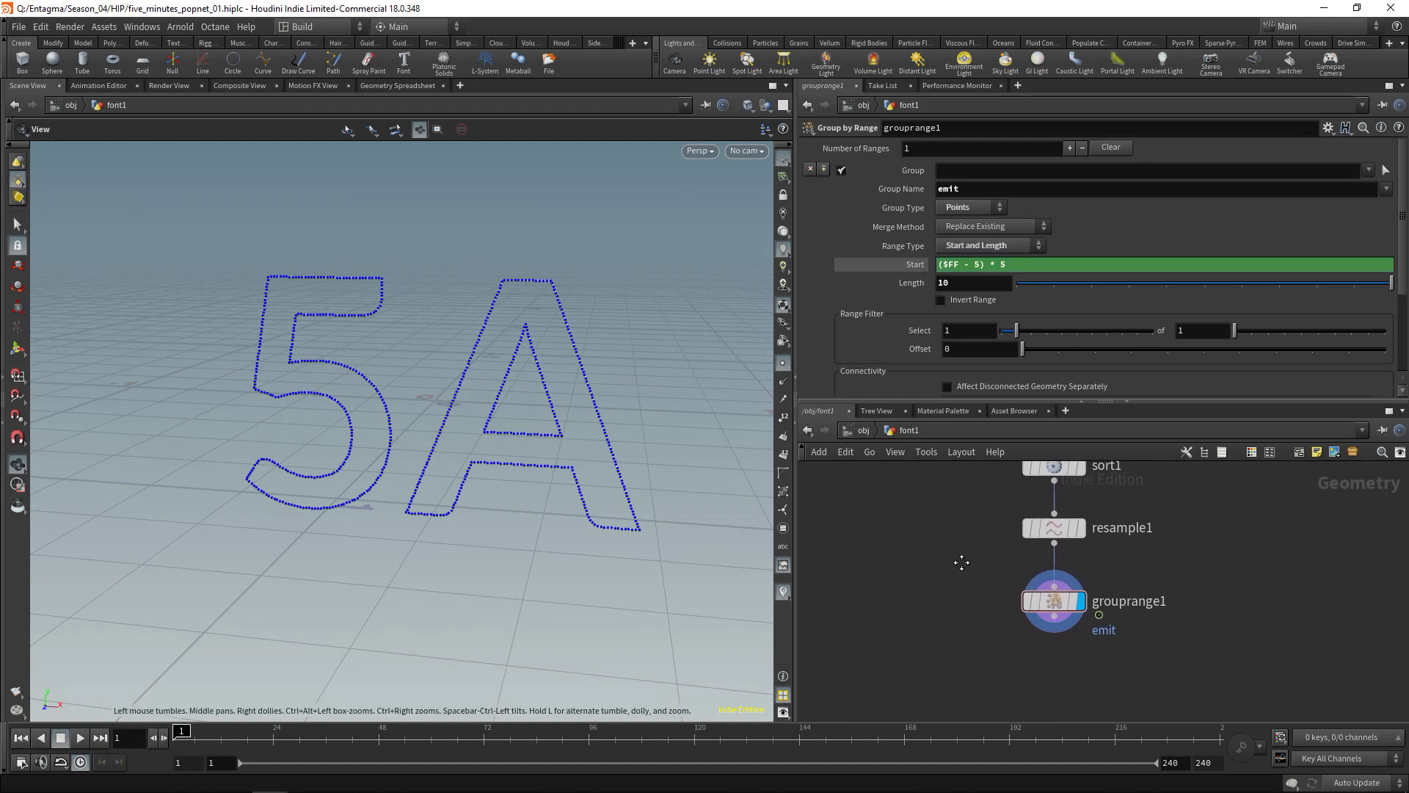
middle_click_drag(961, 562, 957, 560)
left_click_drag(181, 731, 212, 732)
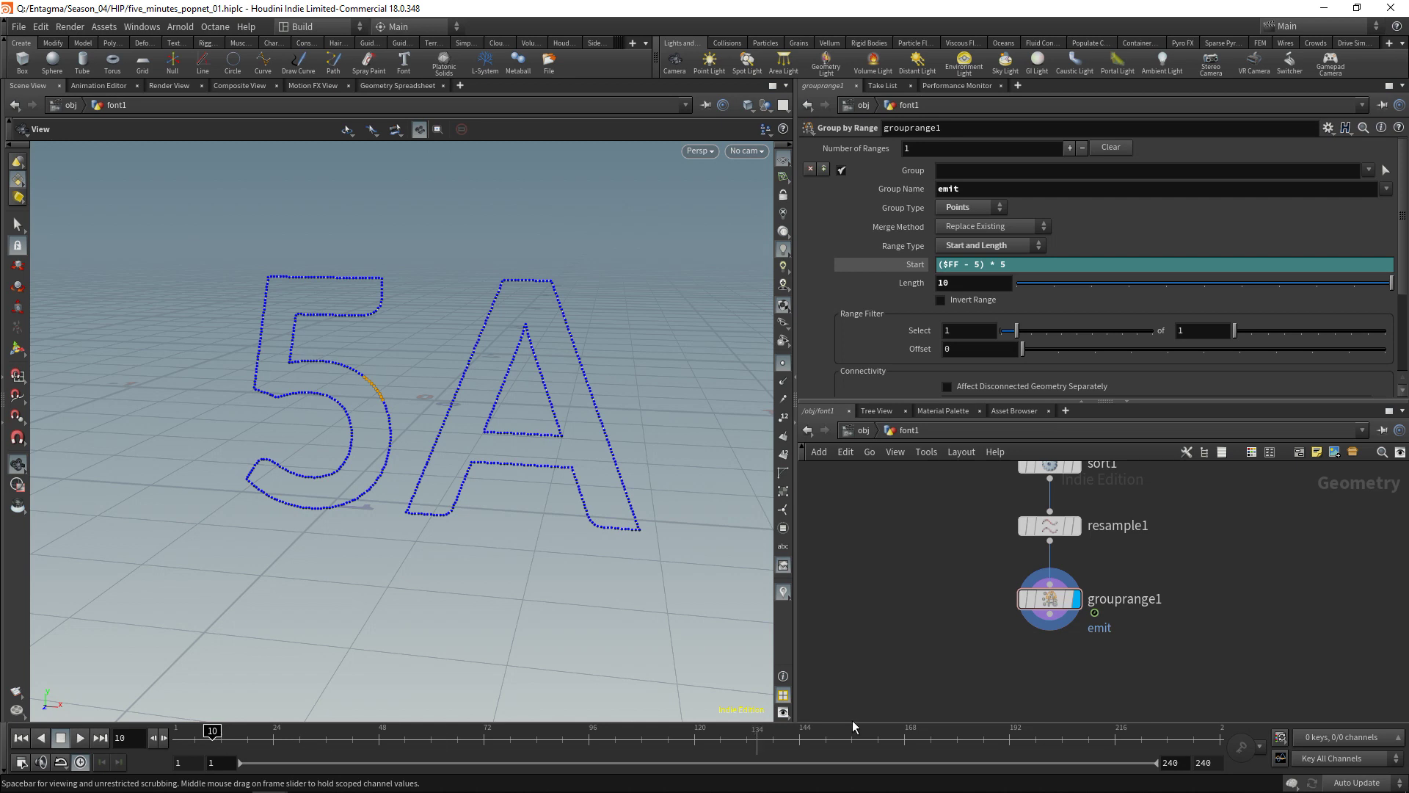
Add a POP Network fed by grouprange1.
middle_click_drag(1040, 685, 1041, 653)
key("Tab")
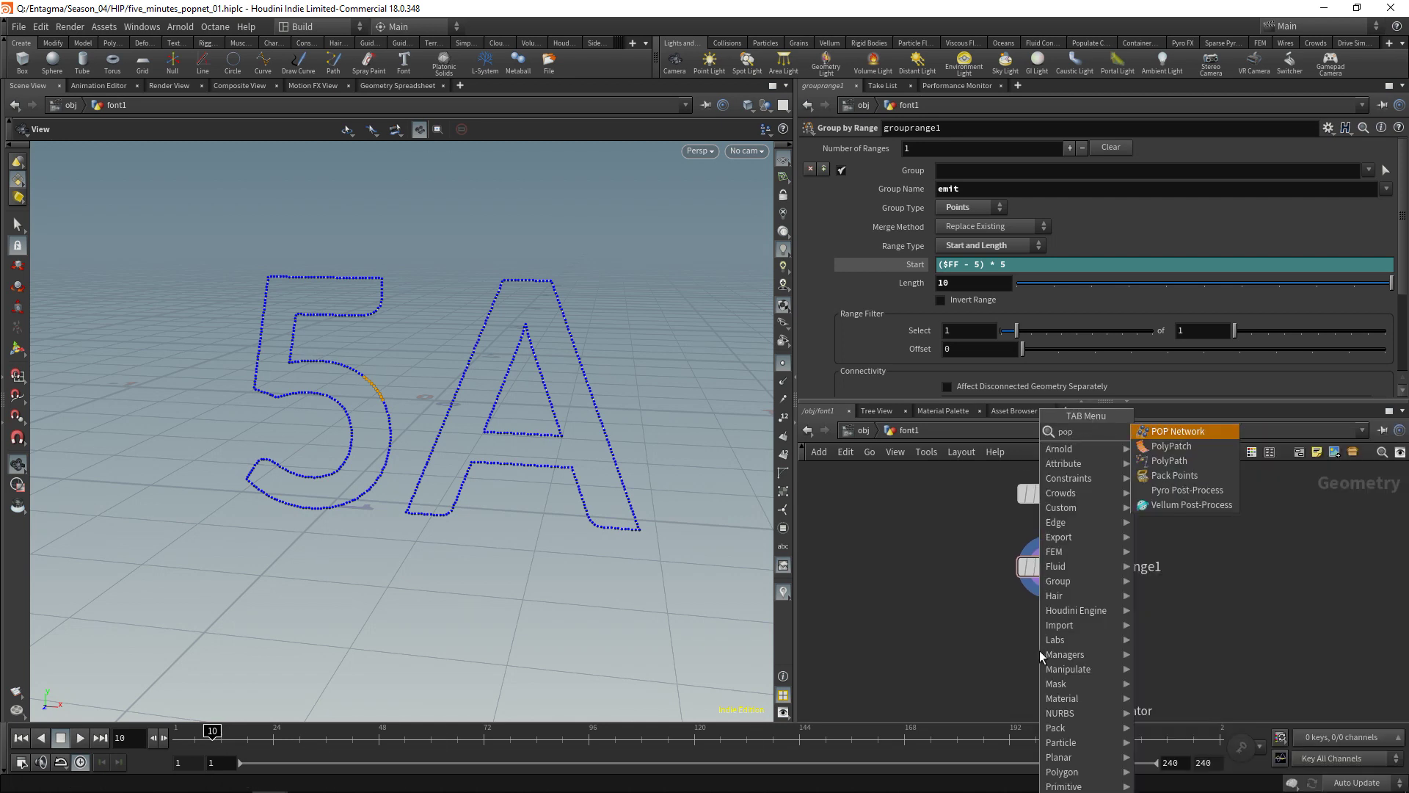
key("Escape")
left_click(1039, 650)
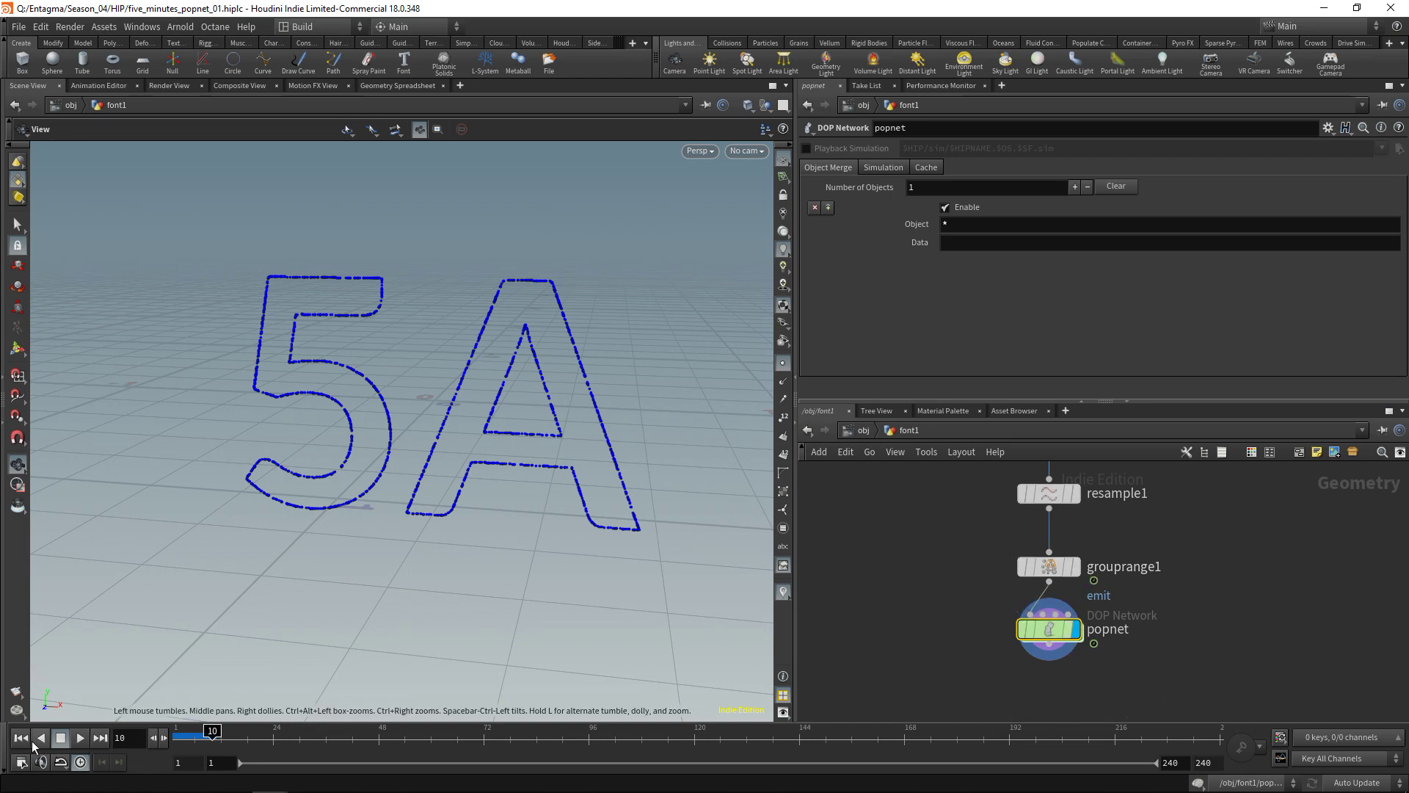
Play the particle simulation, rewind it to the first frame and examine the emitted particles.
left_click(80, 737)
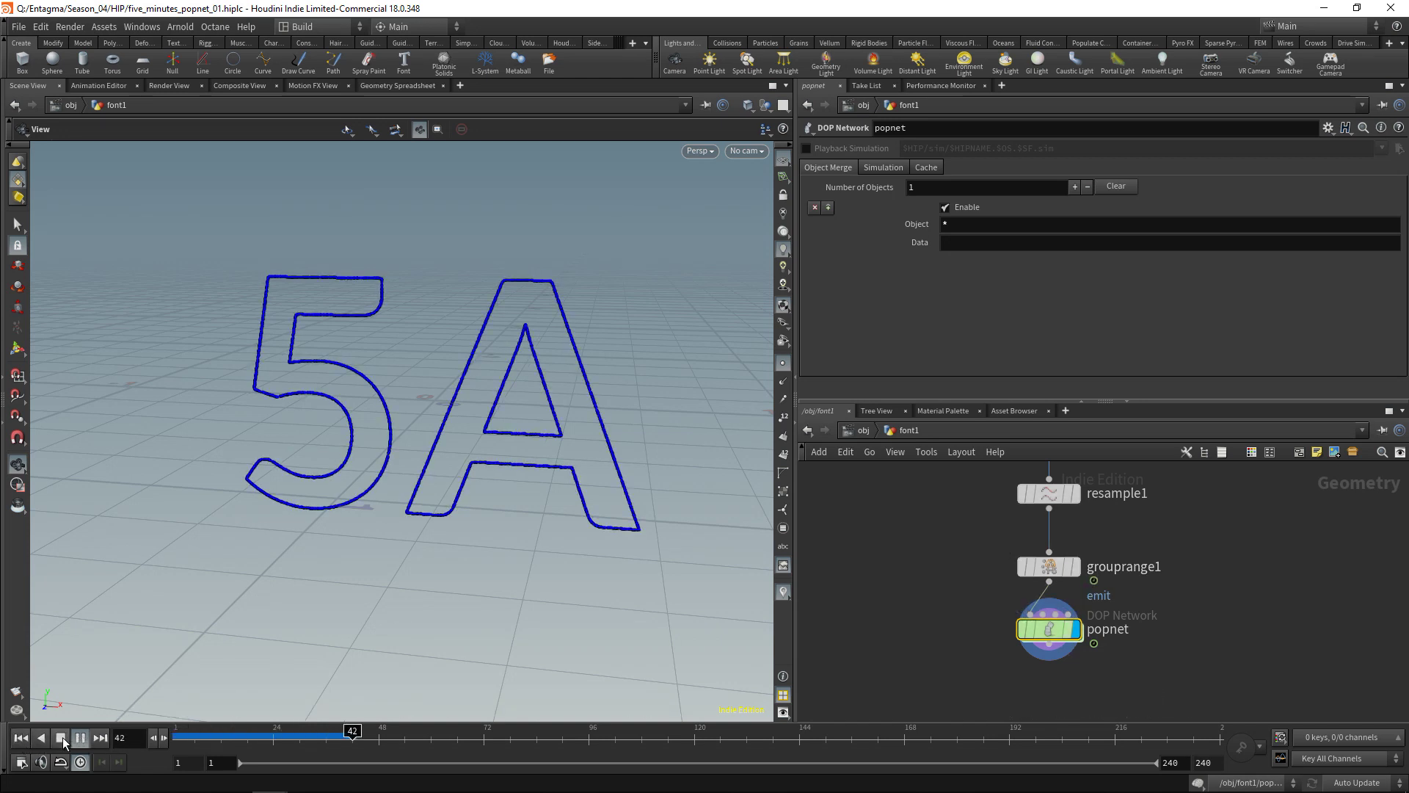
left_click(62, 738)
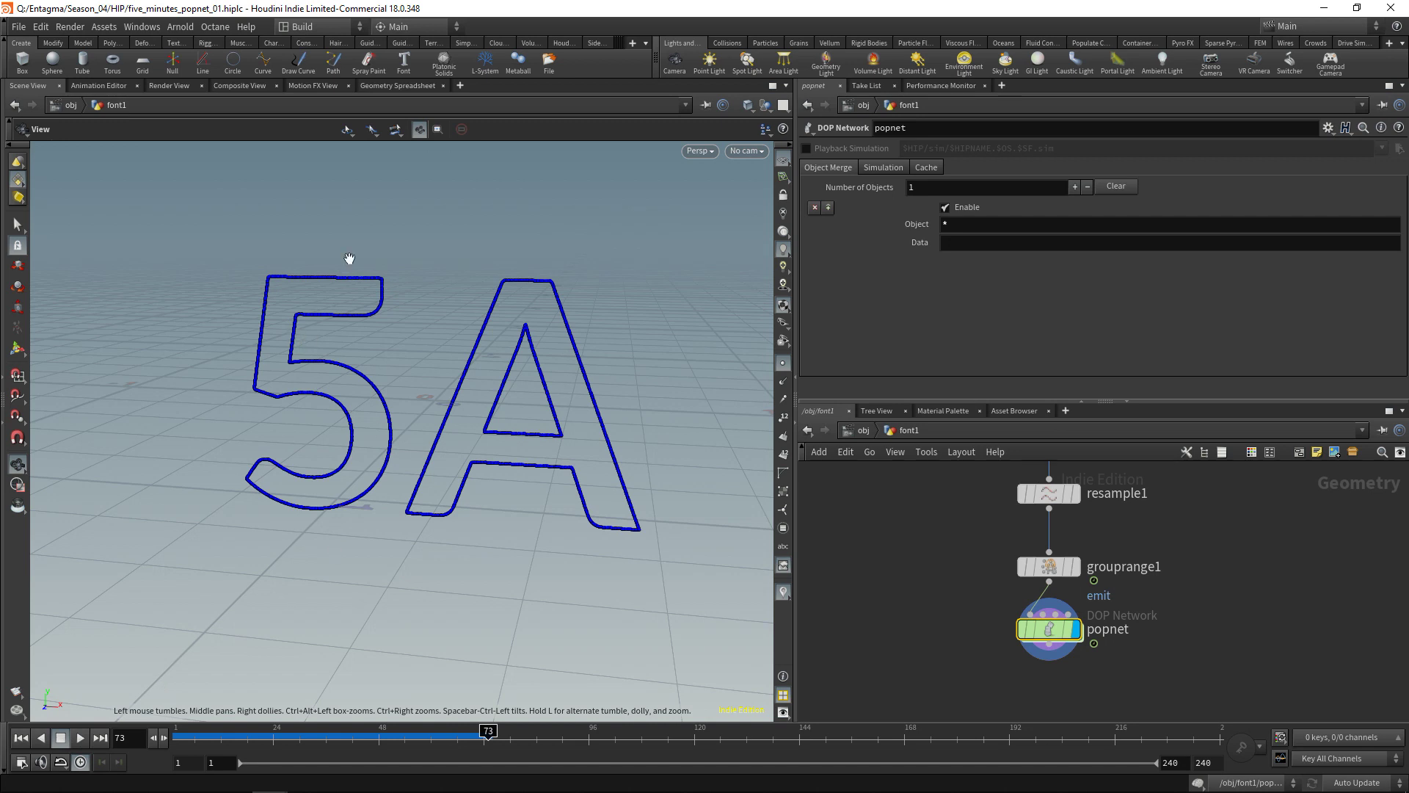
left_click(18, 739)
right_click_drag(468, 484, 306, 540)
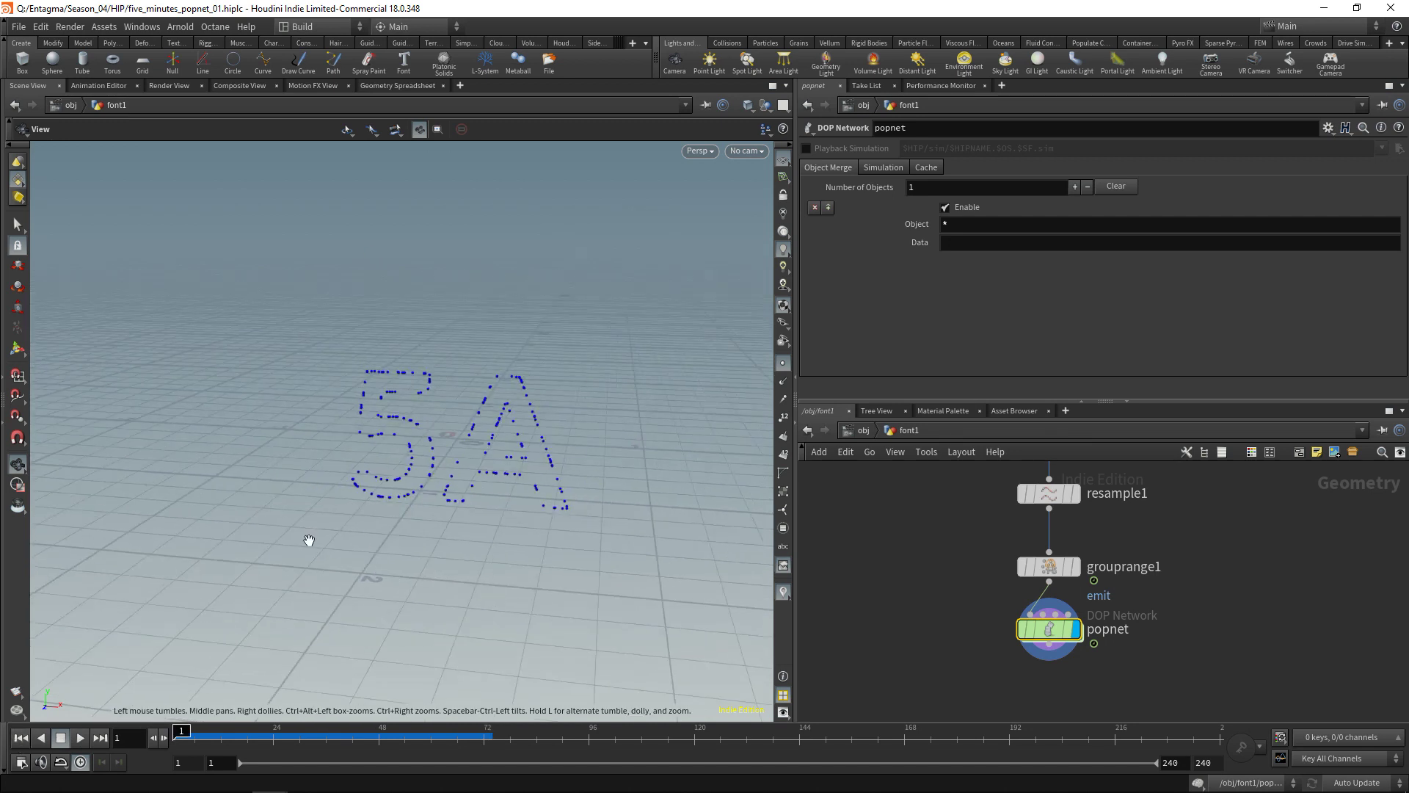
Hide the reference grid behind the 5A particles in the viewport.
left_click_drag(427, 517, 378, 509)
middle_click_drag(453, 502, 457, 400)
left_click(782, 165)
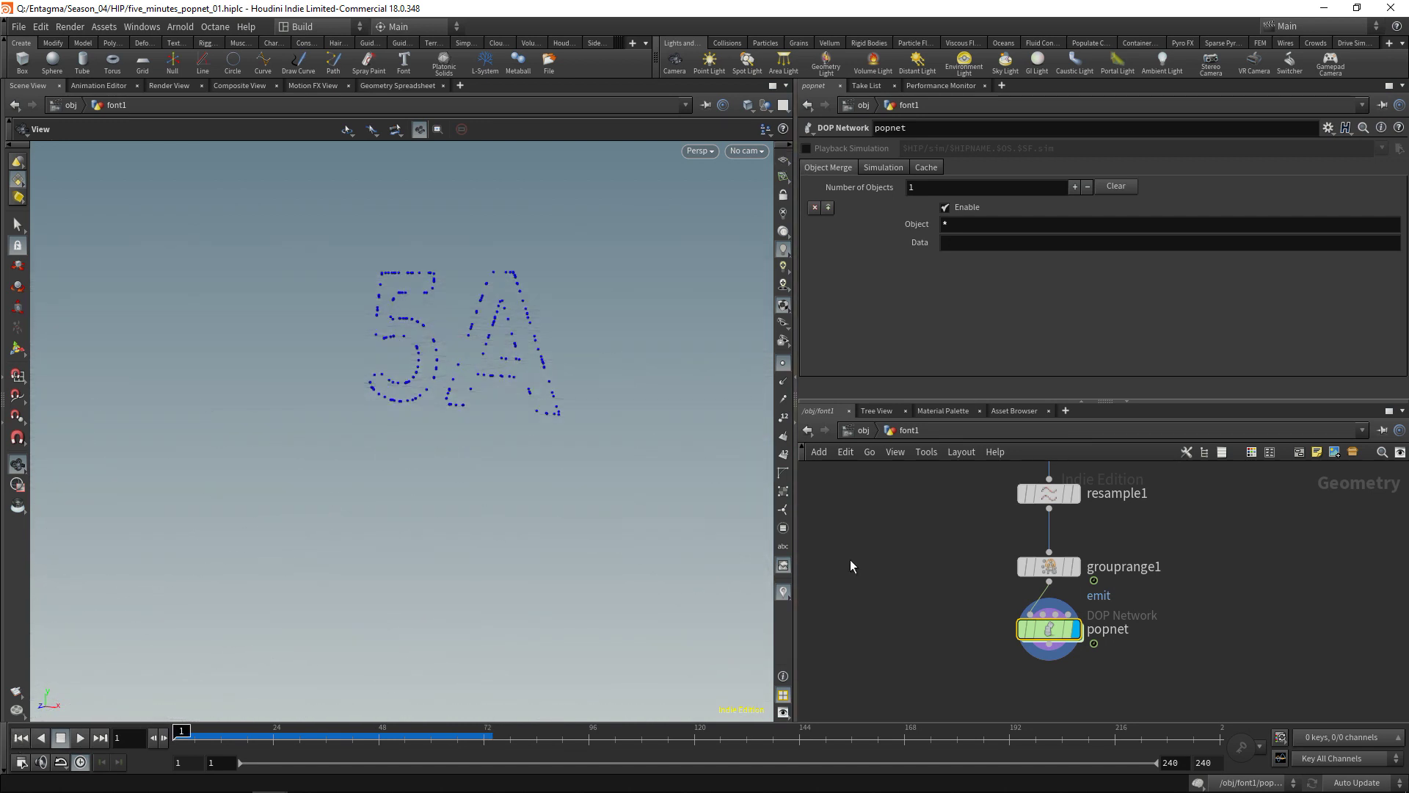
Inside the popnet, delete the wire_pops_into_here merge so source_first_input feeds popsolver directly, and tidy the node layout.
double_click(1052, 632)
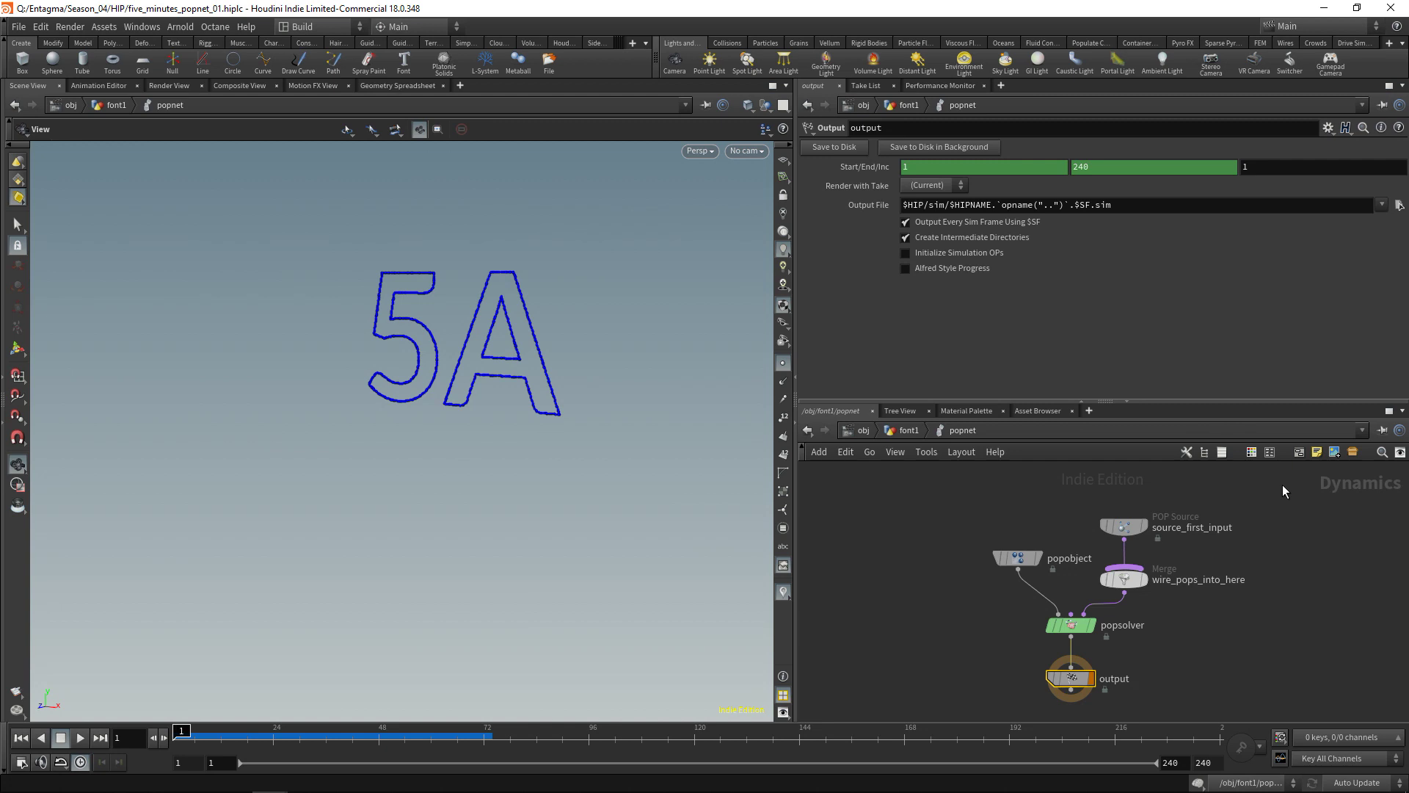
left_click_drag(1016, 558, 1010, 579)
left_click(1012, 579)
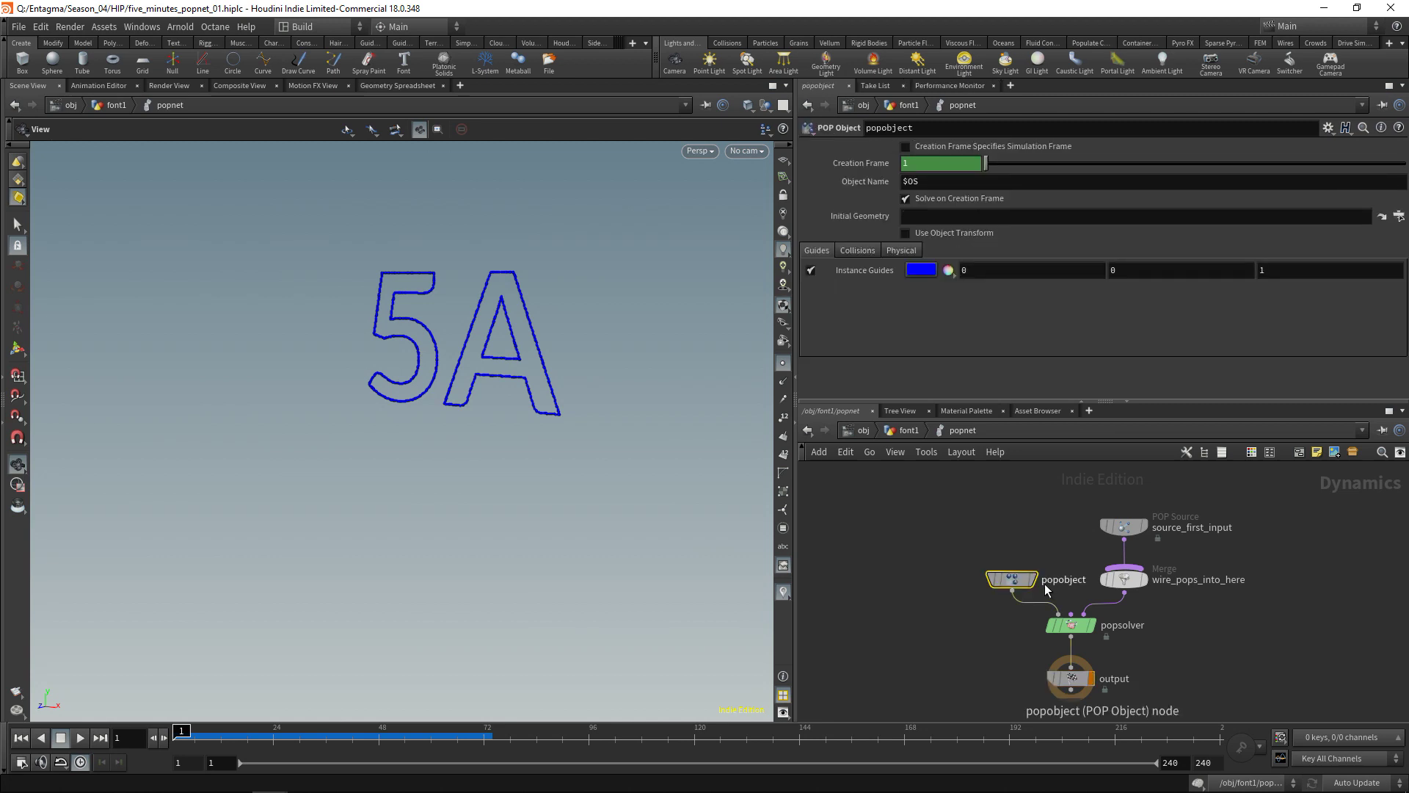
left_click(1123, 525)
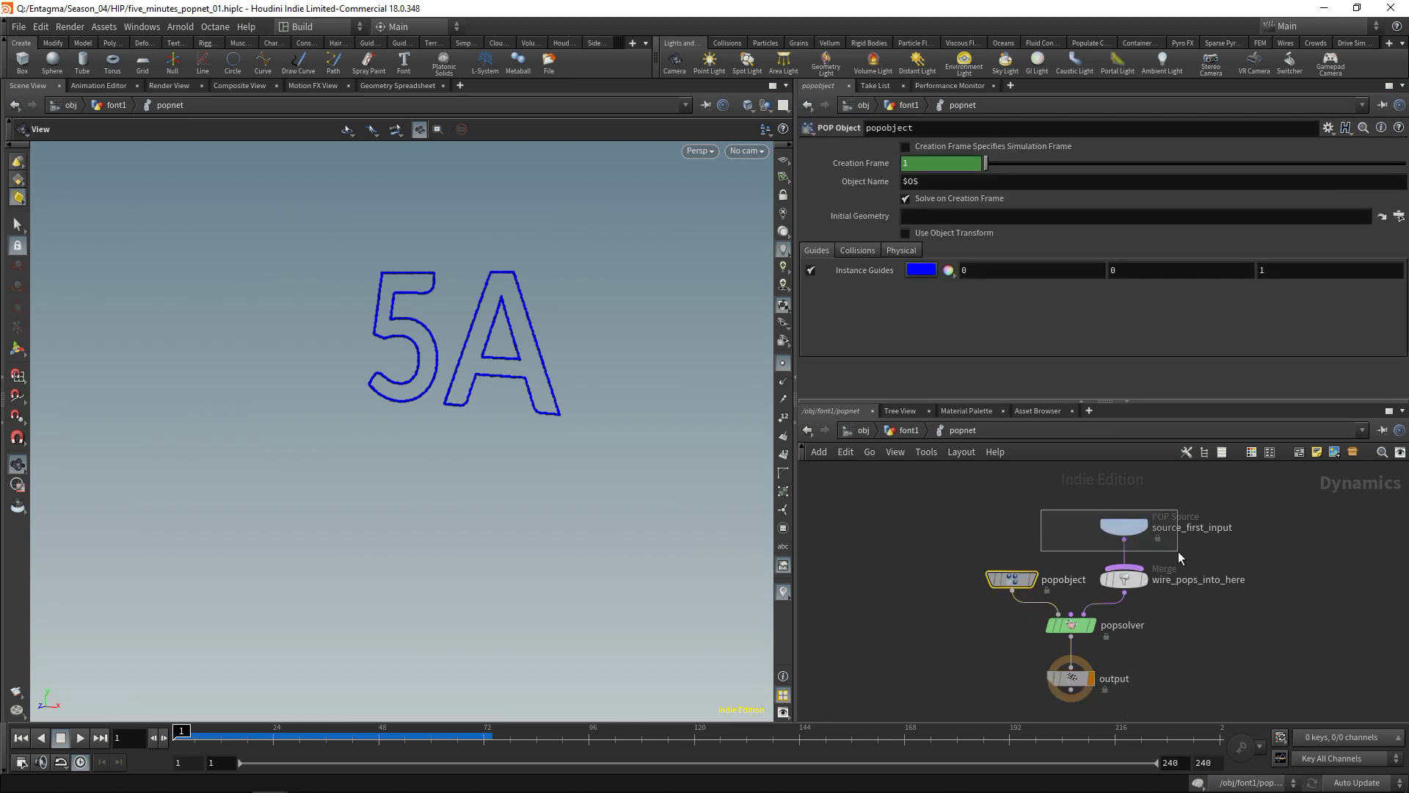
left_click(1138, 580)
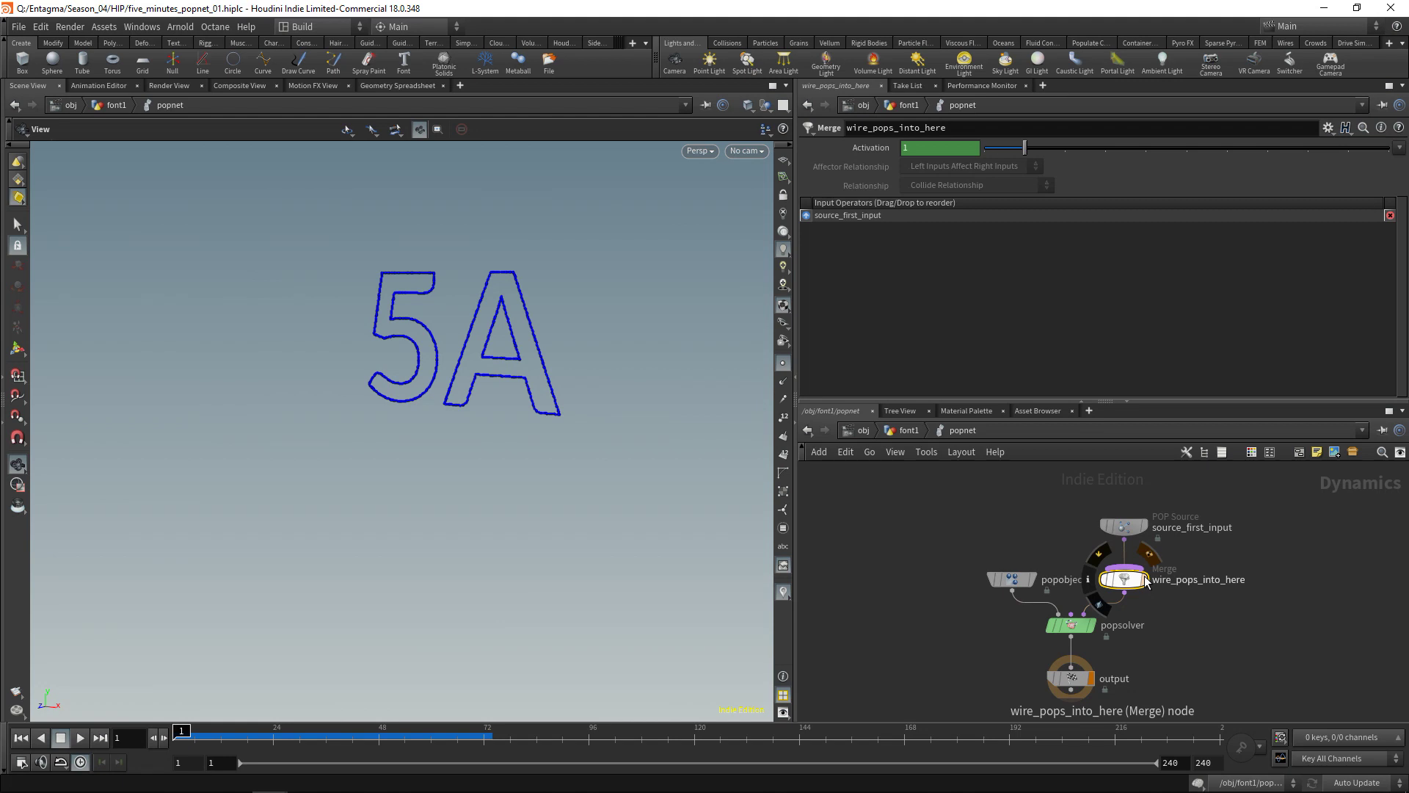
key("Delete")
key("l")
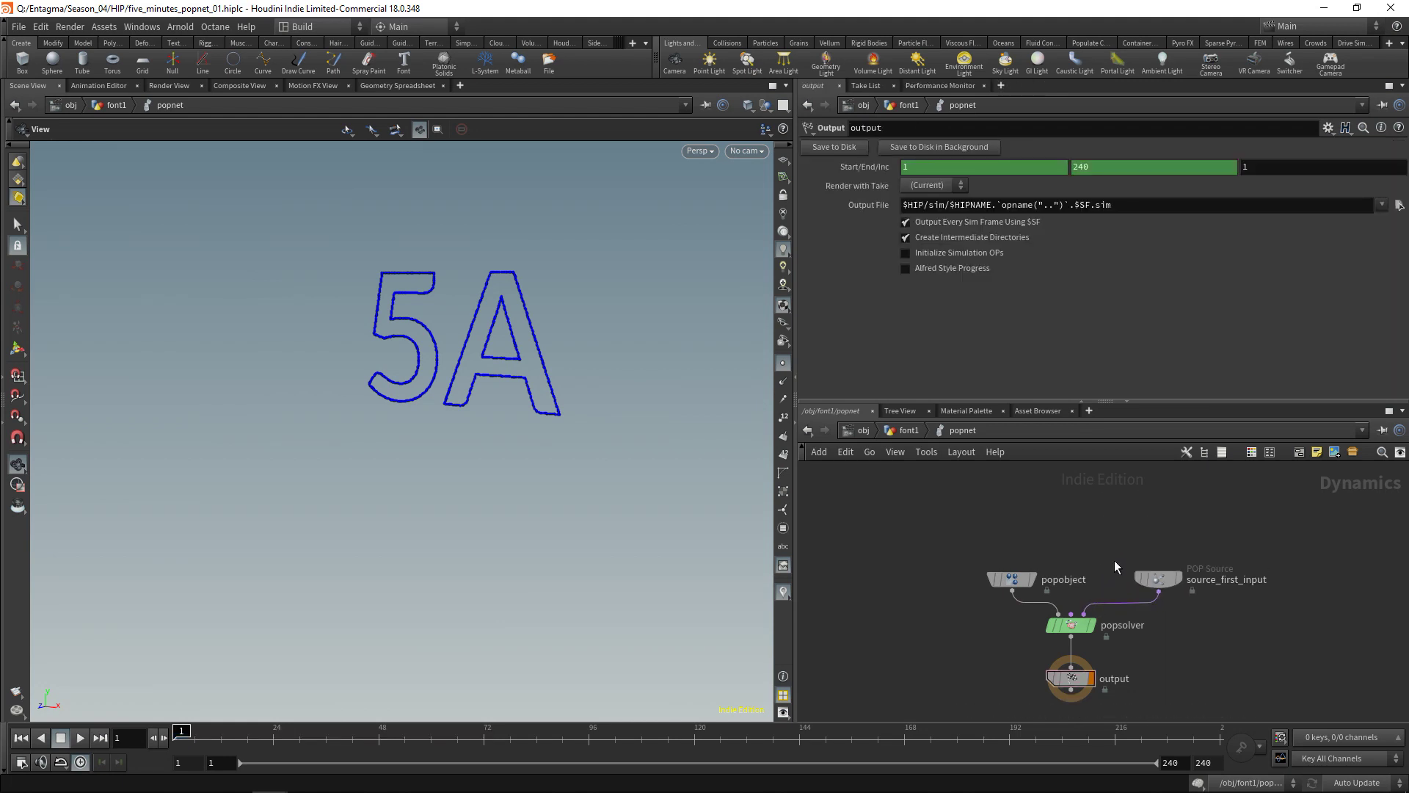
Make room above the output node and insert a Gravity Force between popsolver and output.
left_click(1080, 587)
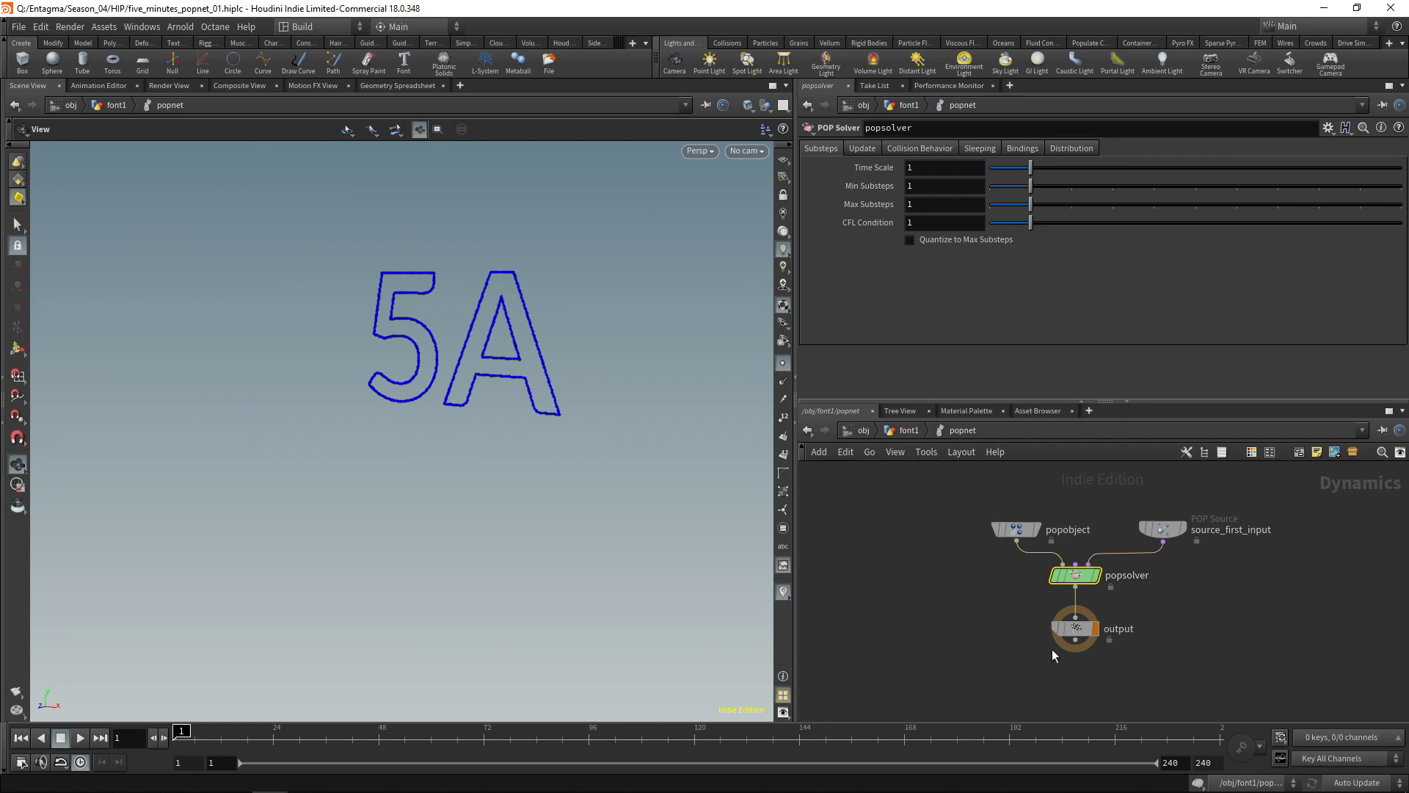
left_click(1095, 631)
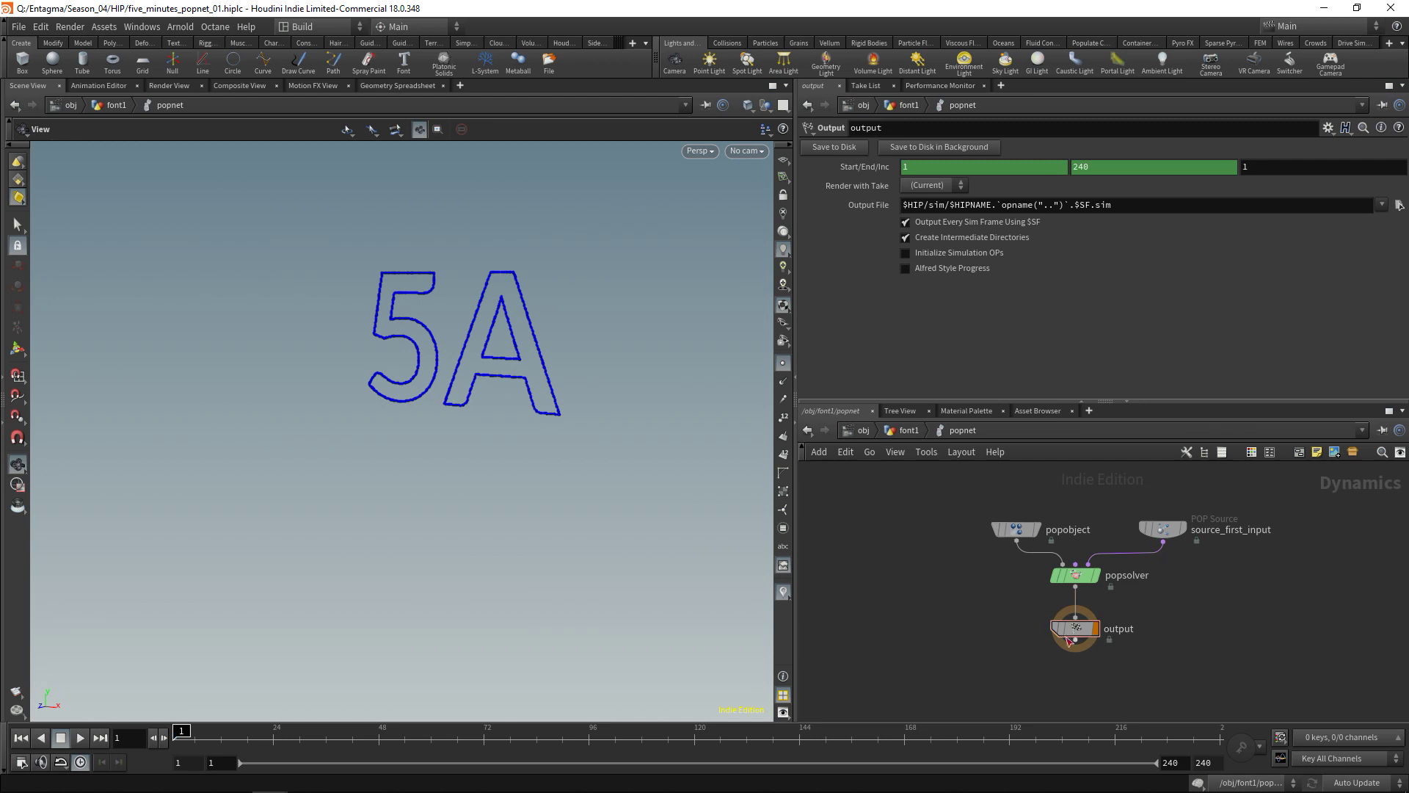
left_click_drag(1068, 640, 1071, 686)
key("Tab")
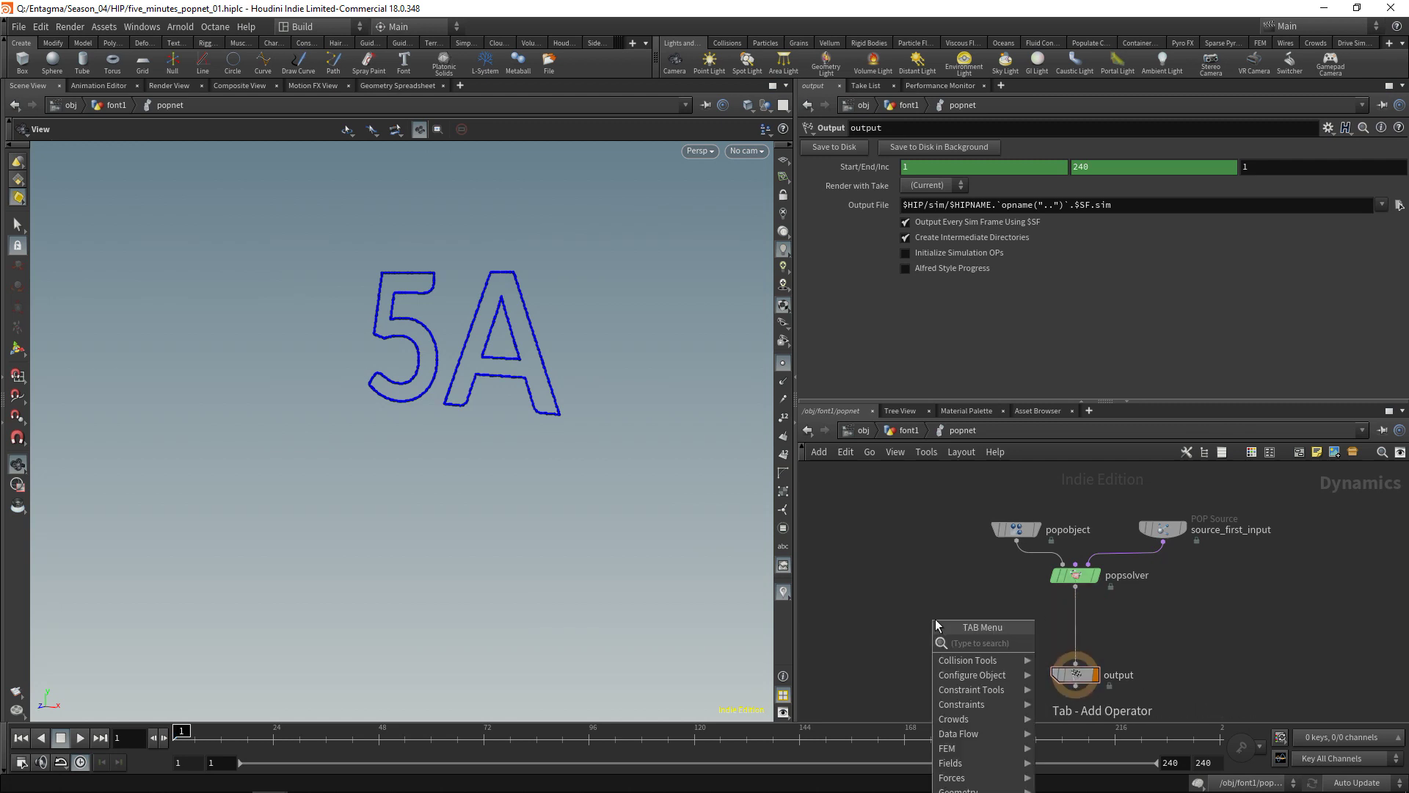
type("grav")
key("Return")
left_click(935, 618)
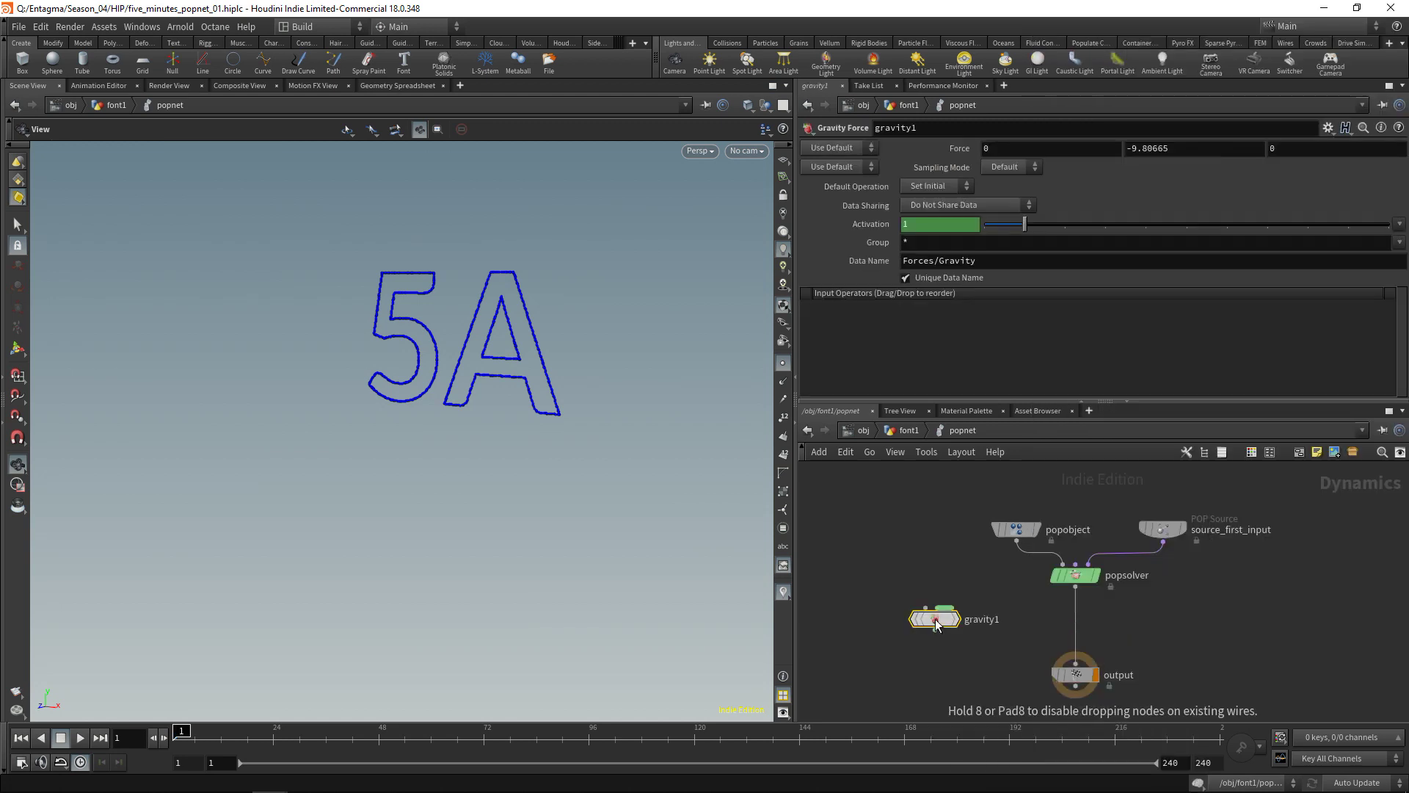
left_click_drag(936, 623, 1072, 627)
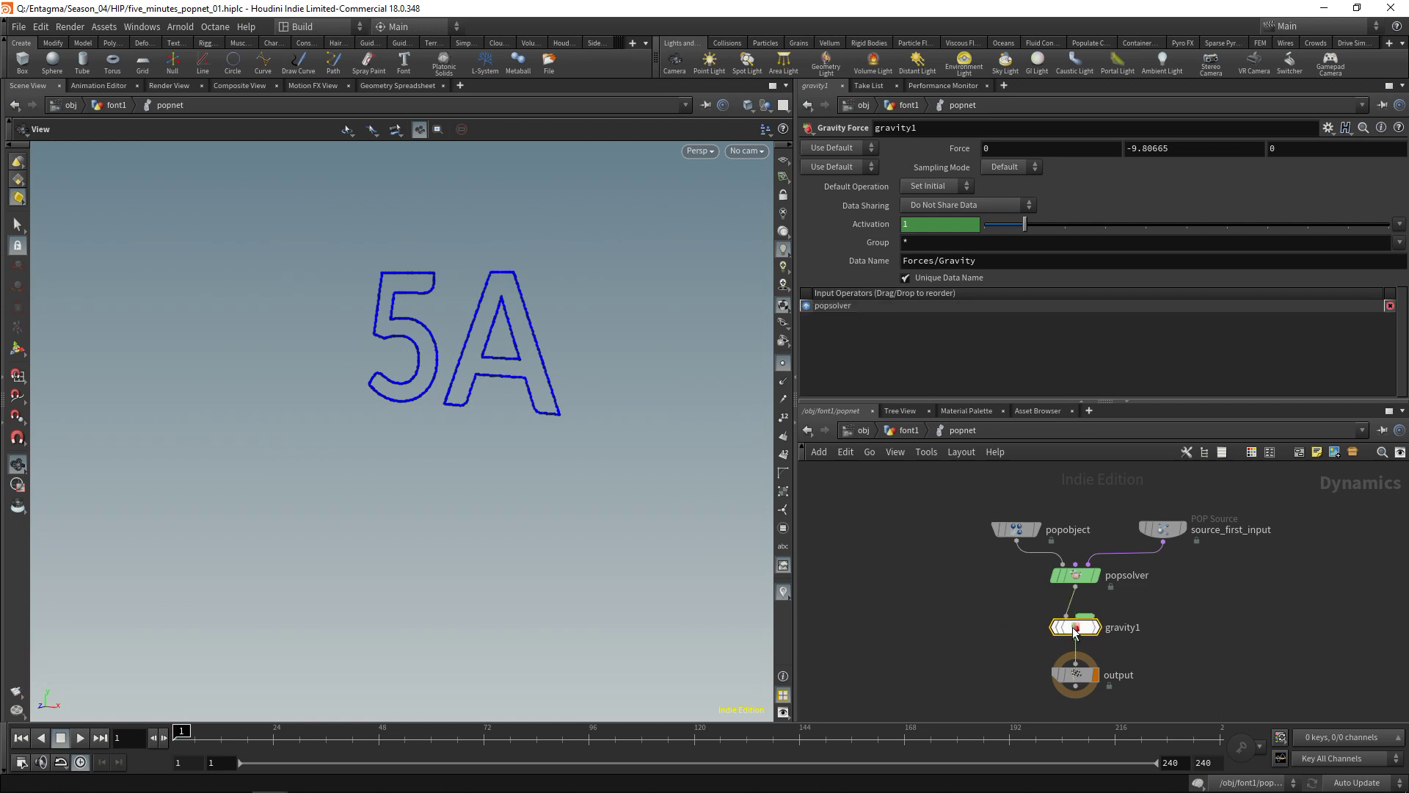
Play the simulation with gravity, return to the first frame and view the 5A outlines from the side.
left_click(78, 738)
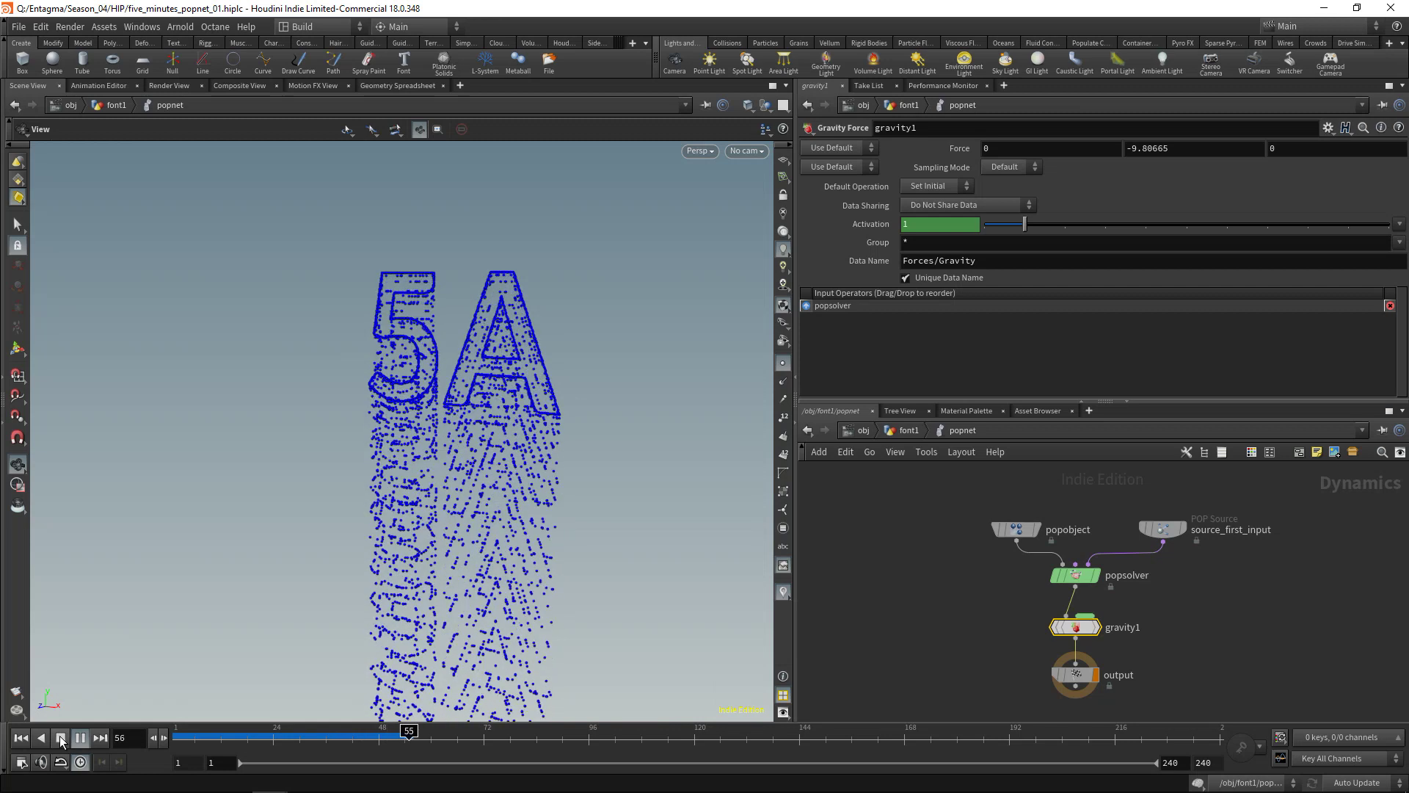
left_click(61, 738)
left_click(20, 737)
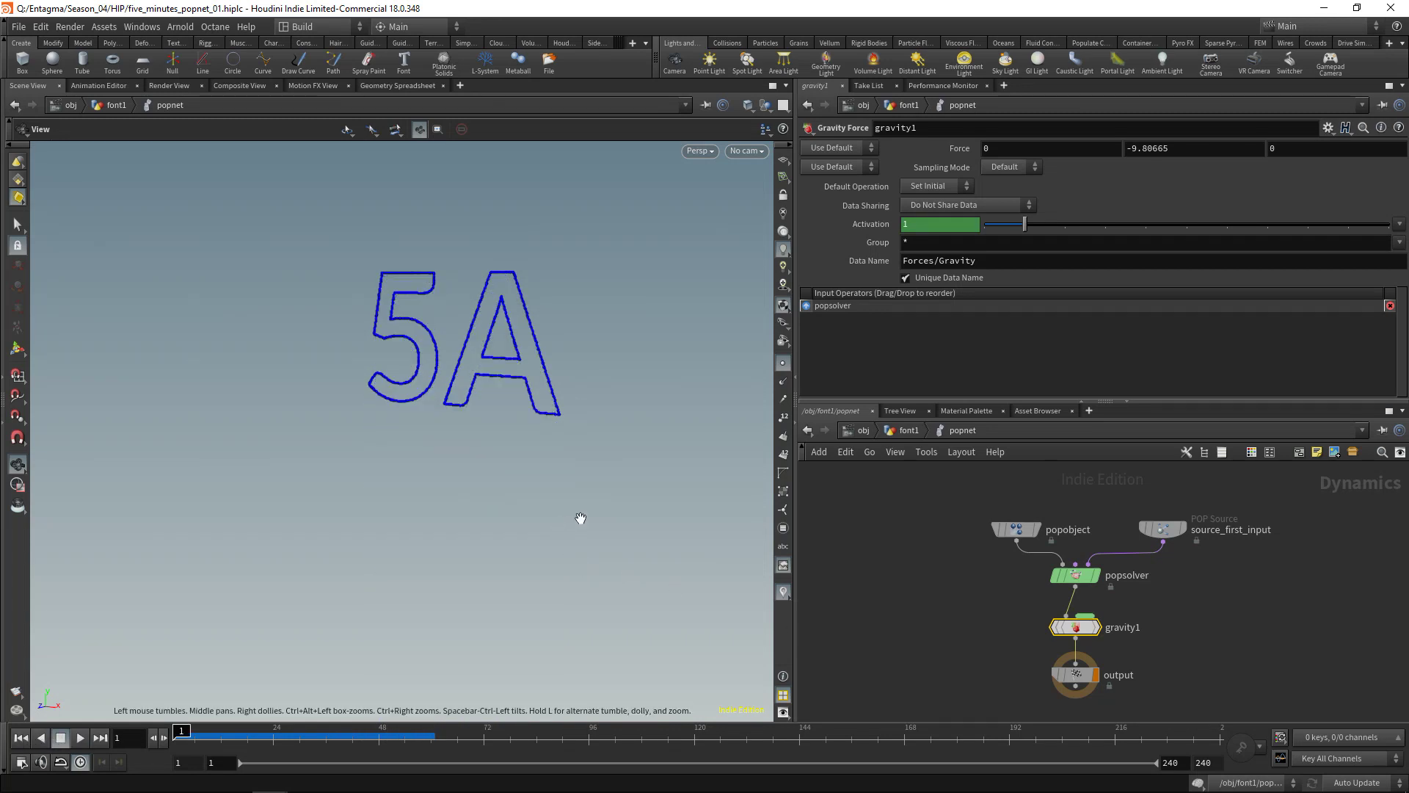
left_click_drag(604, 418, 535, 402)
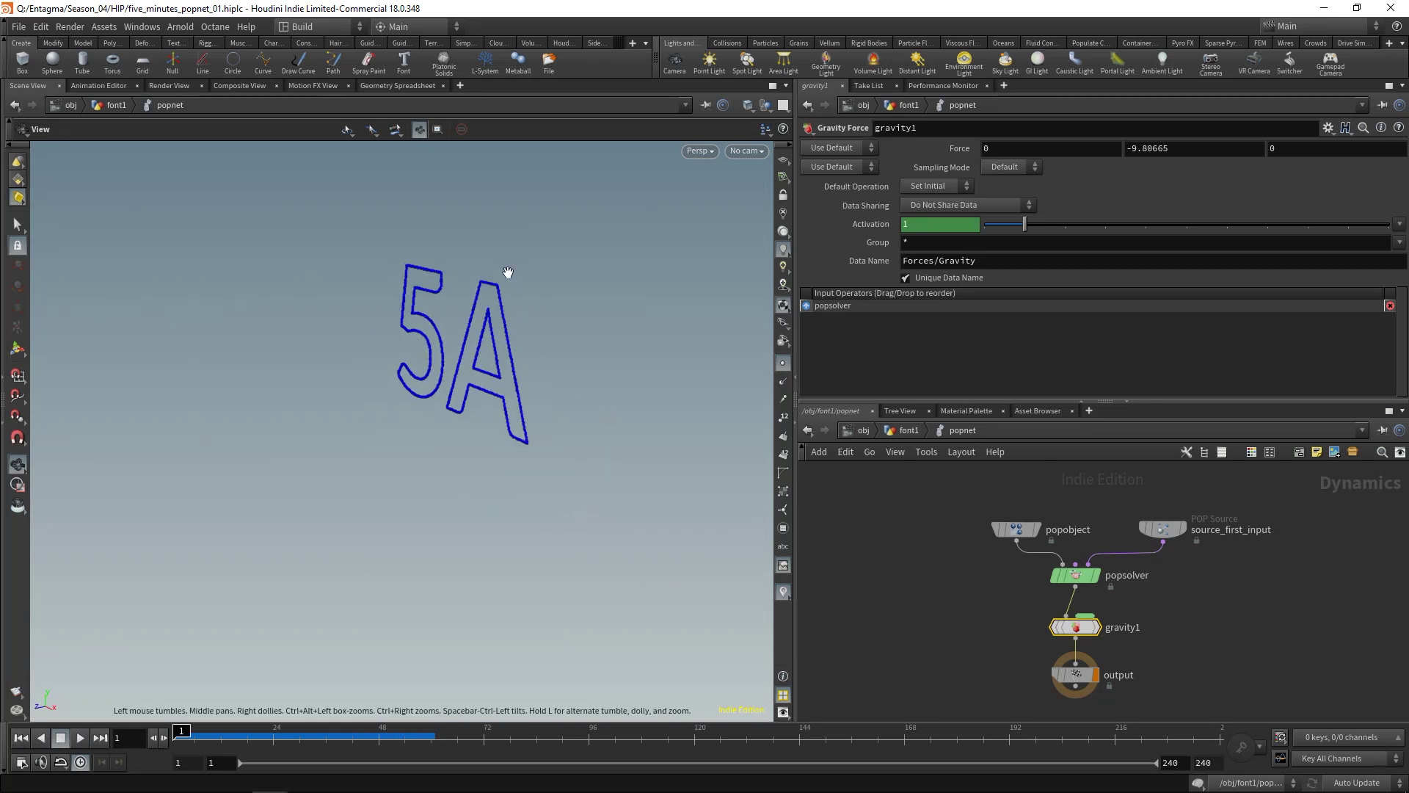
left_click_drag(508, 273, 376, 352)
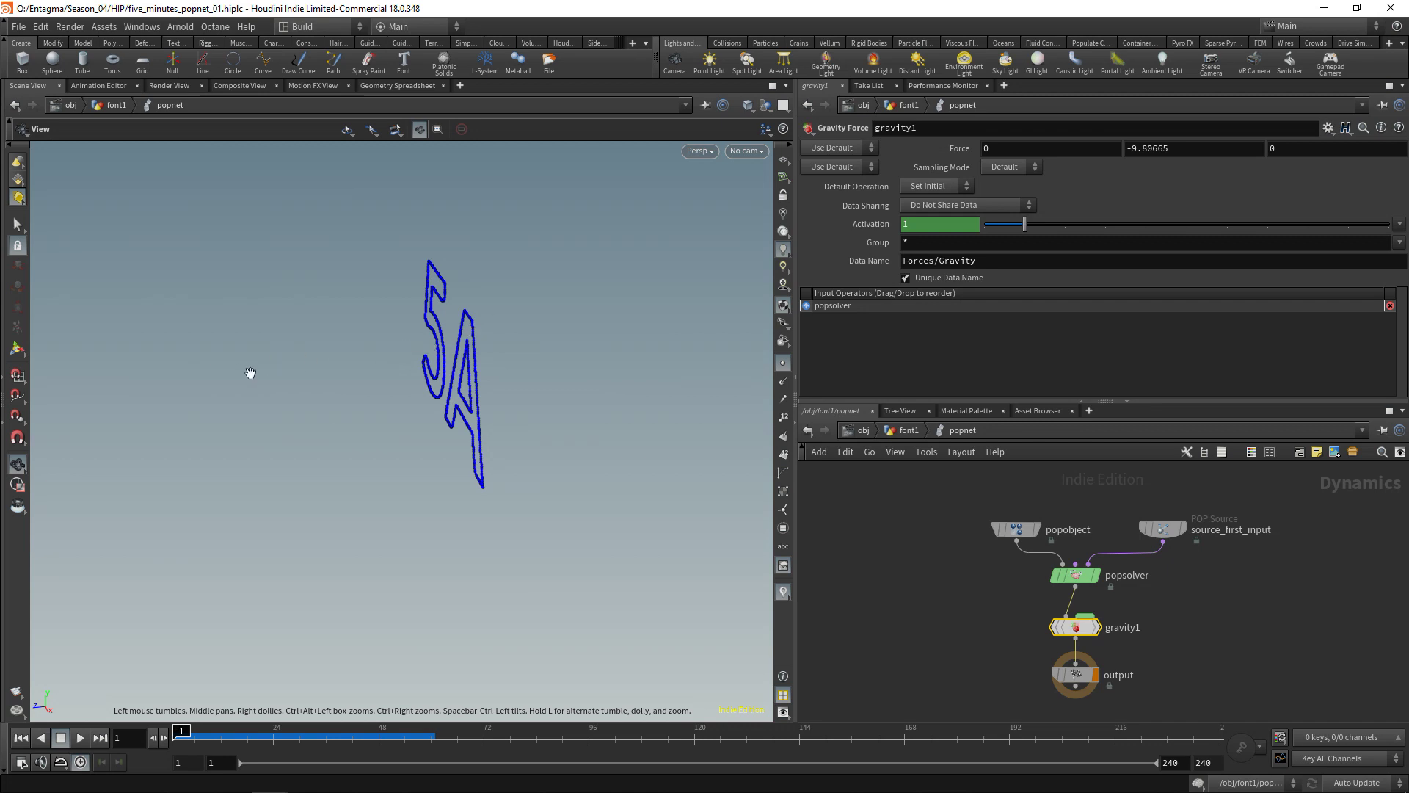
left_click_drag(431, 444, 547, 425)
Review grouprange1's emit group settings one level up, and return inside the popnet.
key("u")
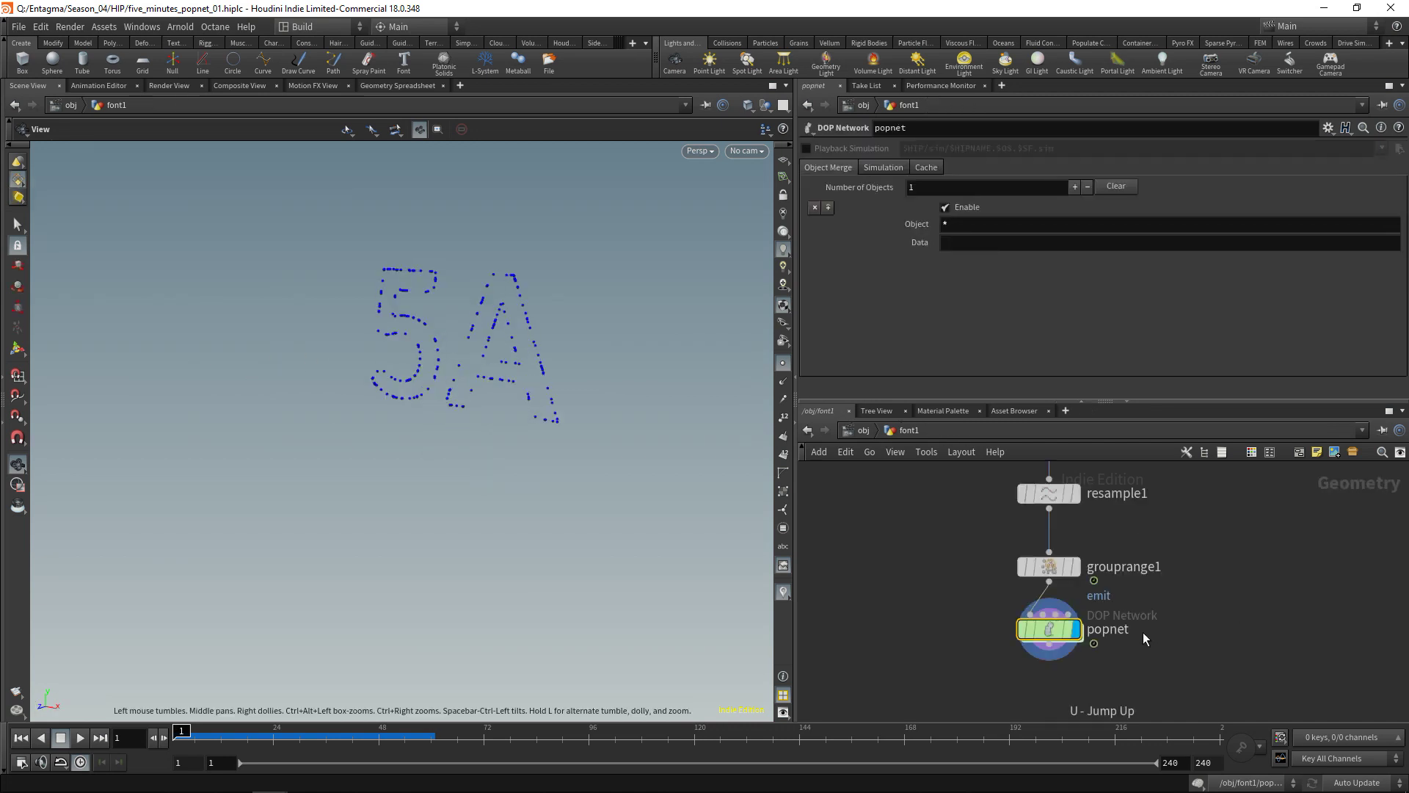
left_click(1045, 573)
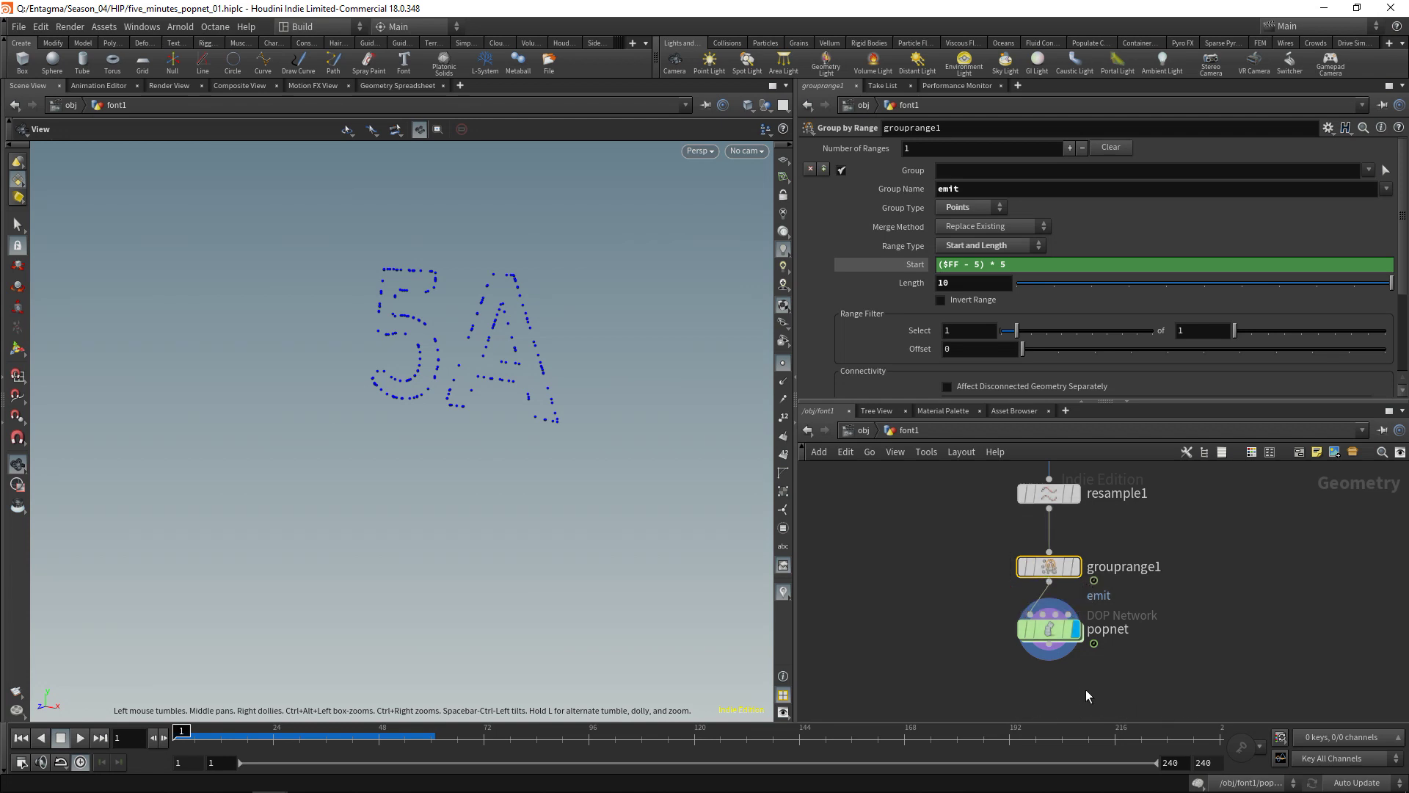
double_click(1045, 631)
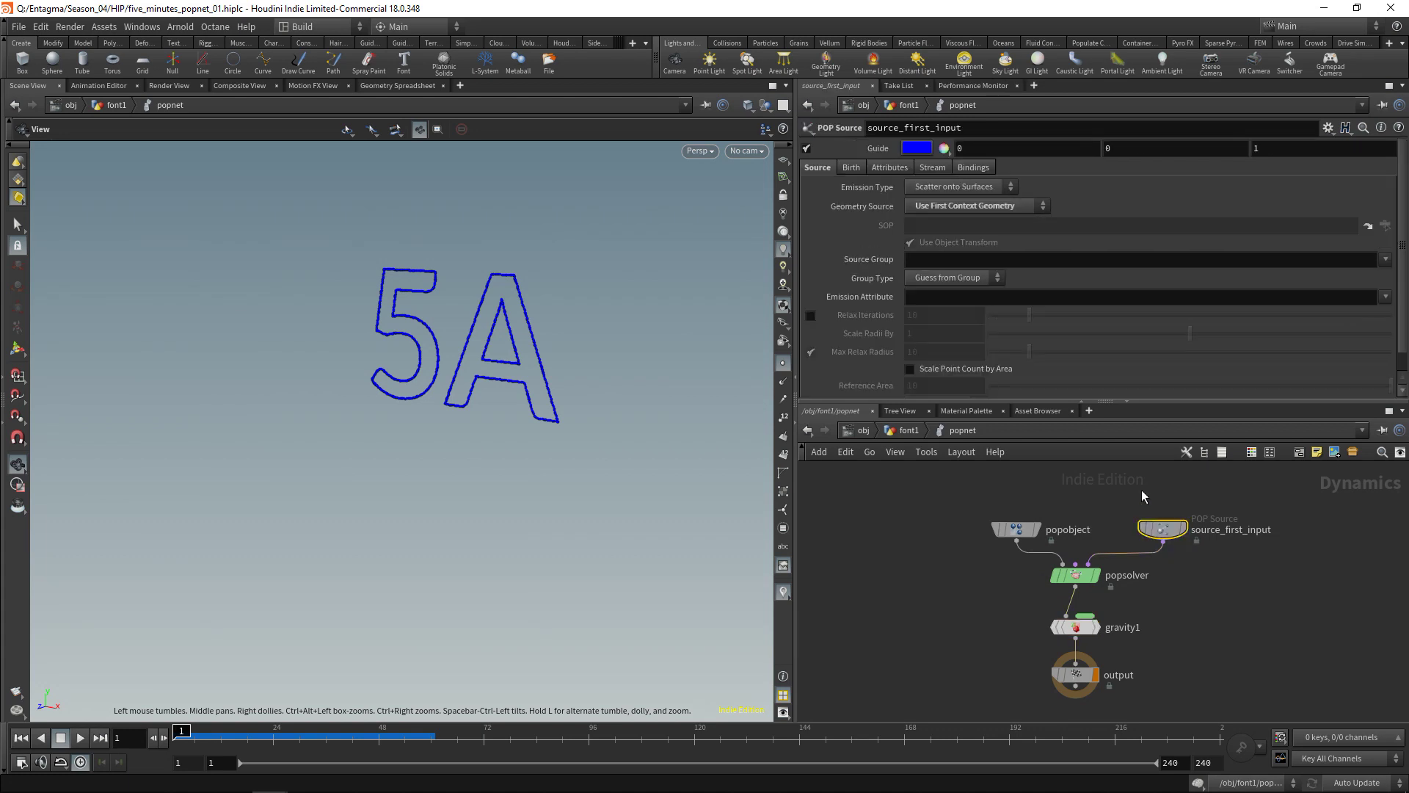
Switch source_first_input to Set initial velocity and give it a Z velocity of 20.
left_click(888, 167)
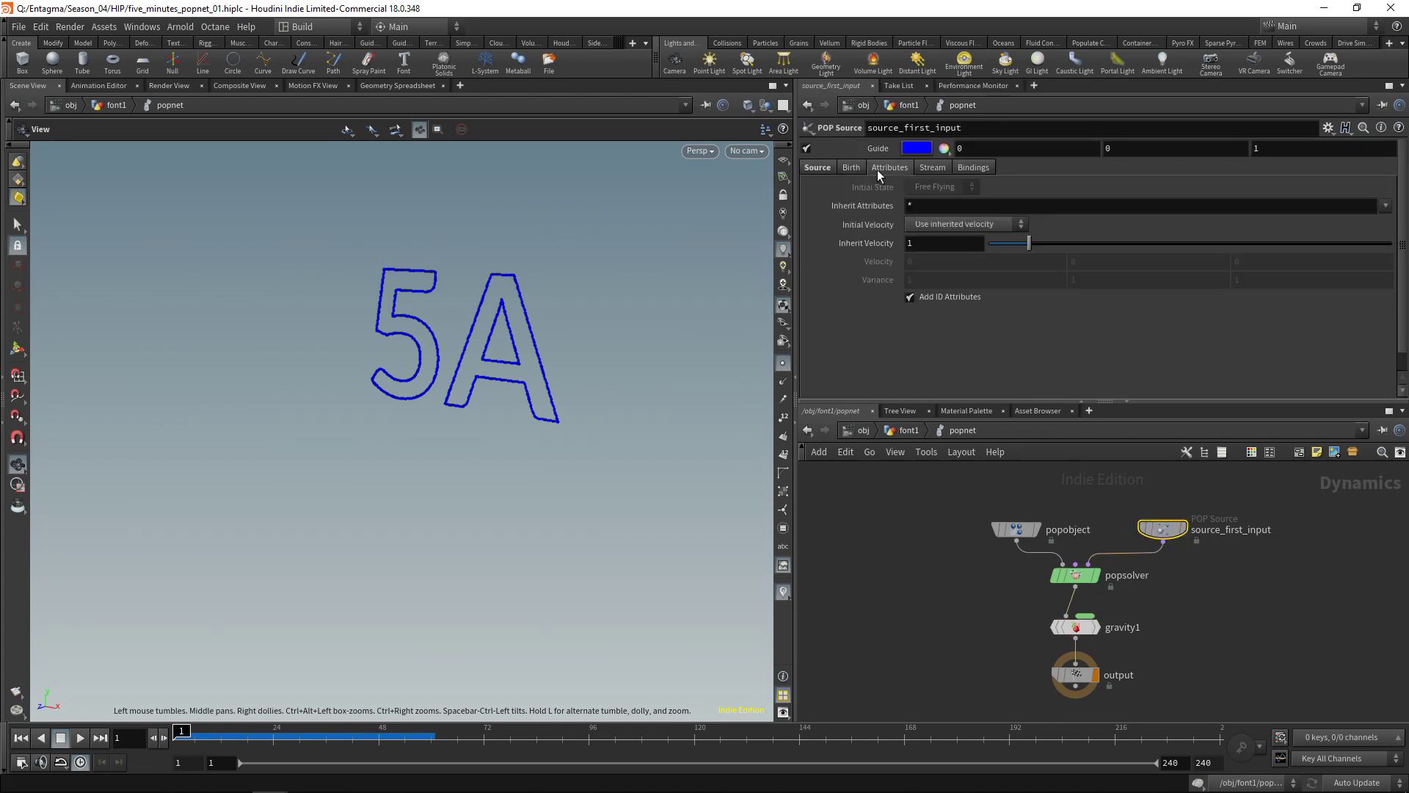
left_click(945, 226)
left_click(945, 240)
left_click(1318, 258)
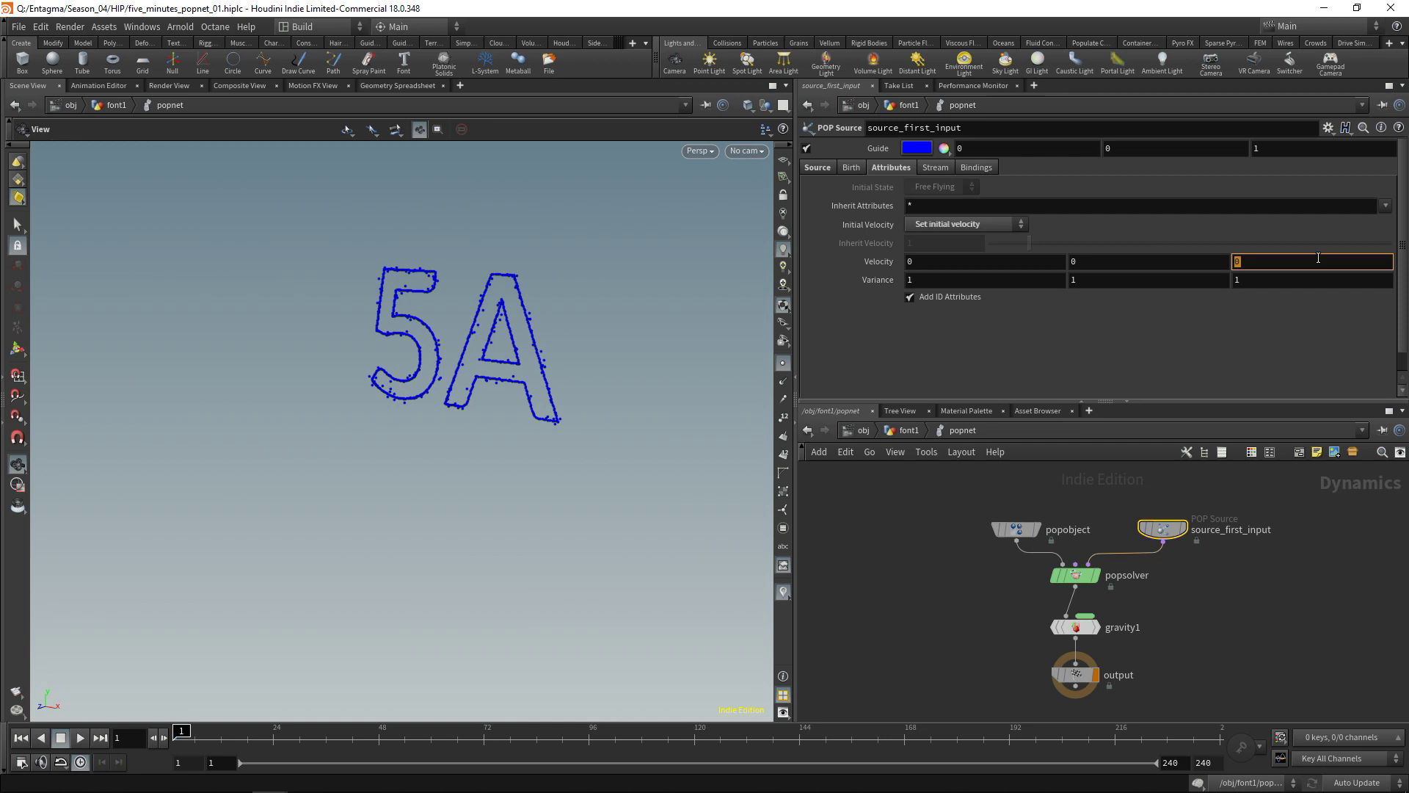
Set the source's velocity variance to 5, 5, 20.
left_click(1003, 281)
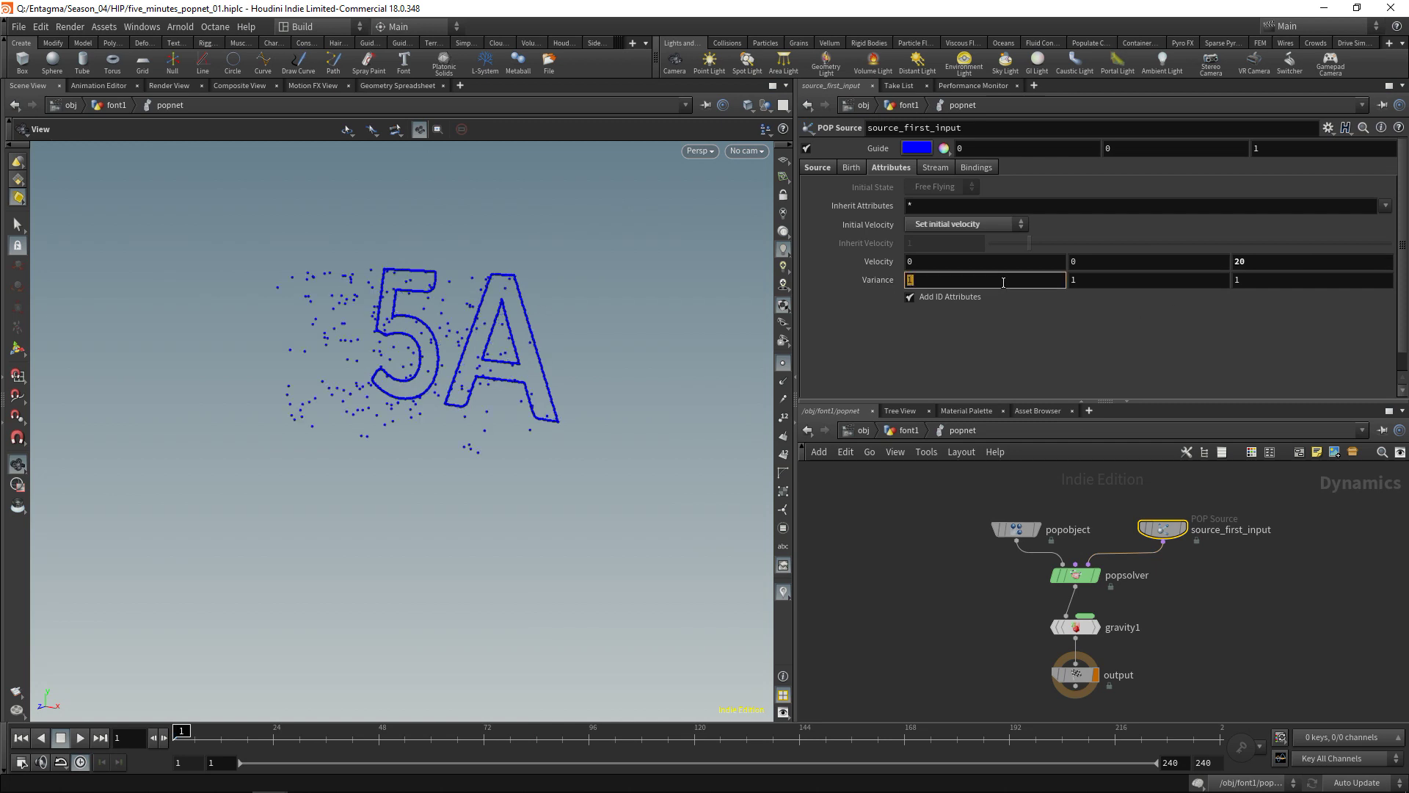
type("5")
key("Tab")
type("5")
key("Tab")
type("20")
key("Return")
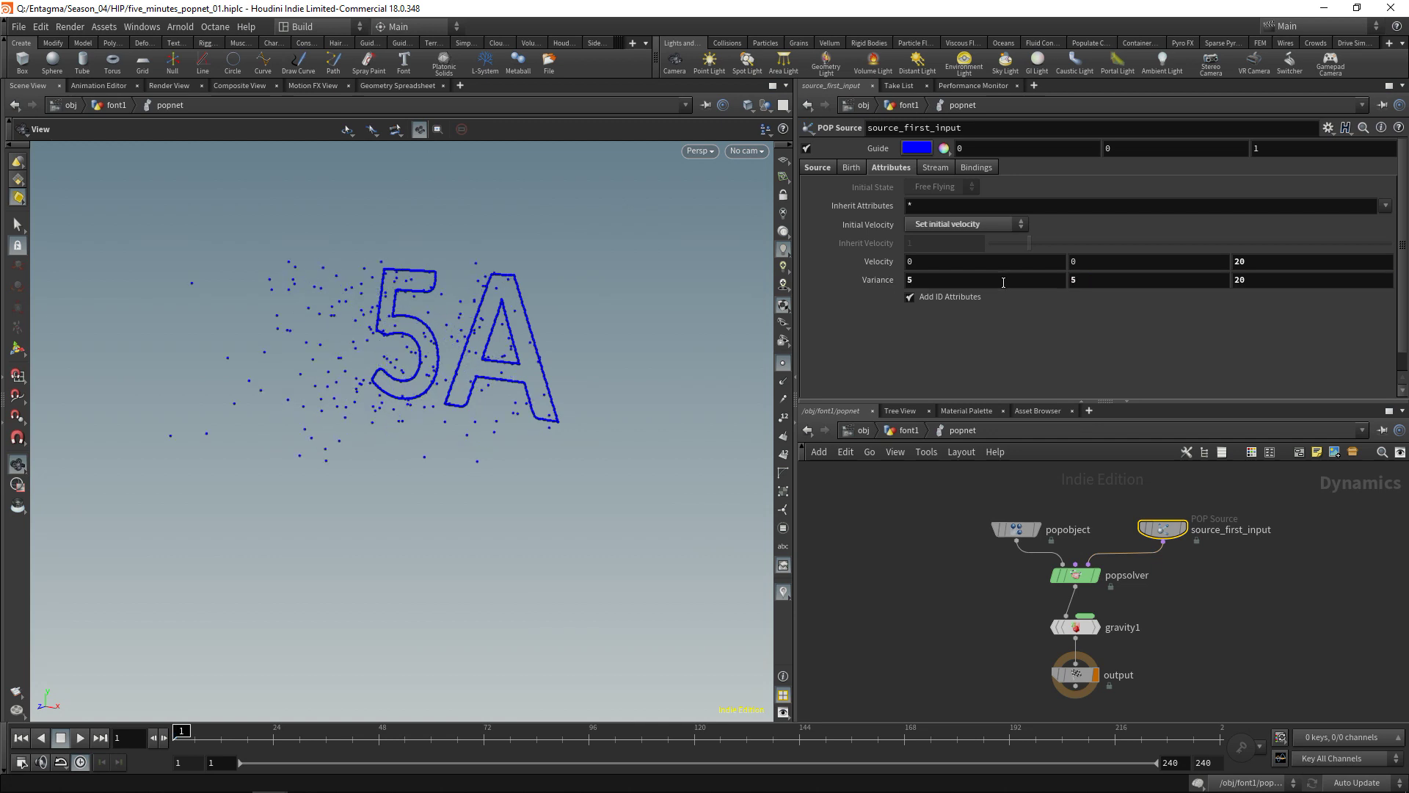
Play the simulation with the initial velocity, stop it and examine the particle stream from several angles and distances.
left_click(80, 738)
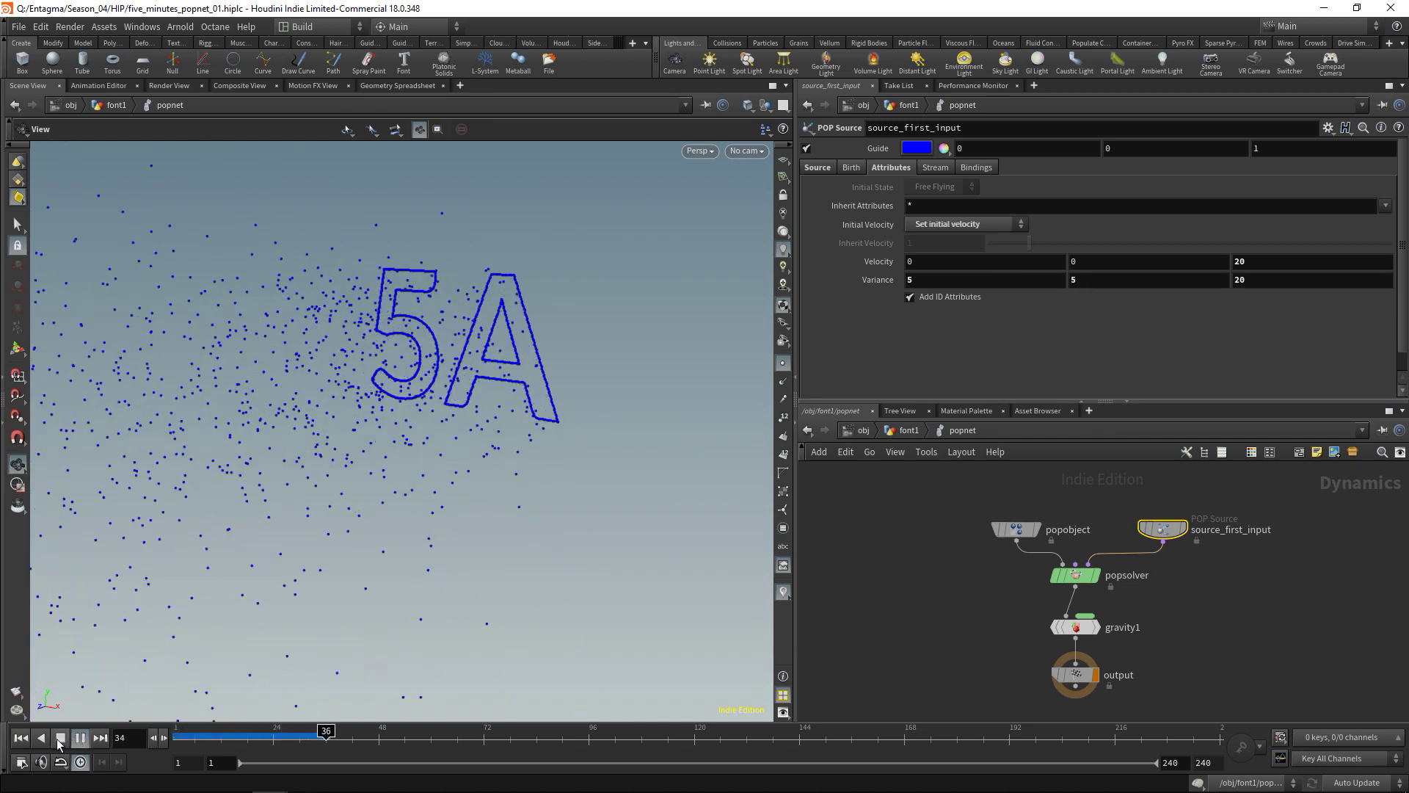
left_click(59, 740)
right_click_drag(294, 561, 179, 565)
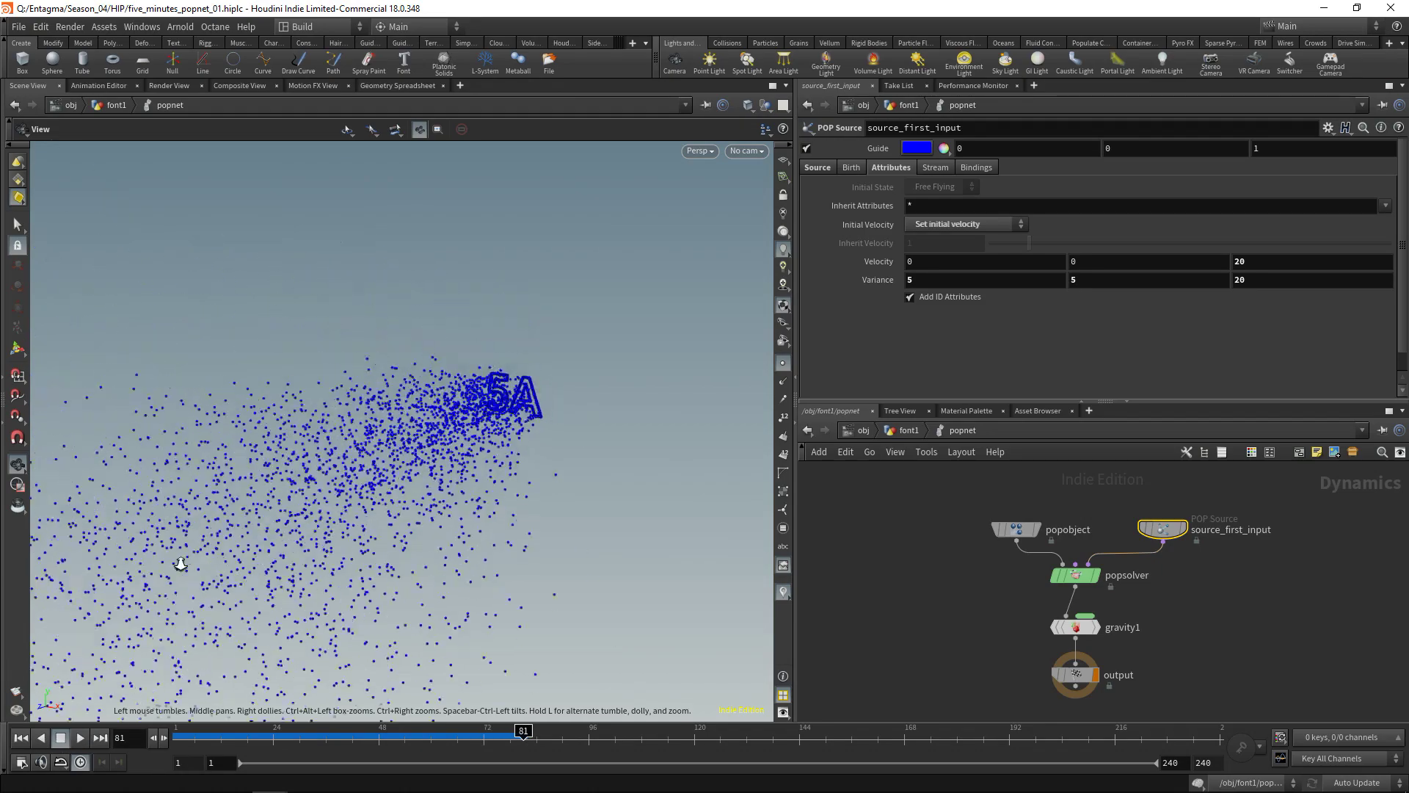
left_click_drag(179, 566, 242, 484)
right_click_drag(242, 485, 46, 598)
middle_click_drag(45, 598, 301, 415)
middle_click_drag(301, 415, 305, 410)
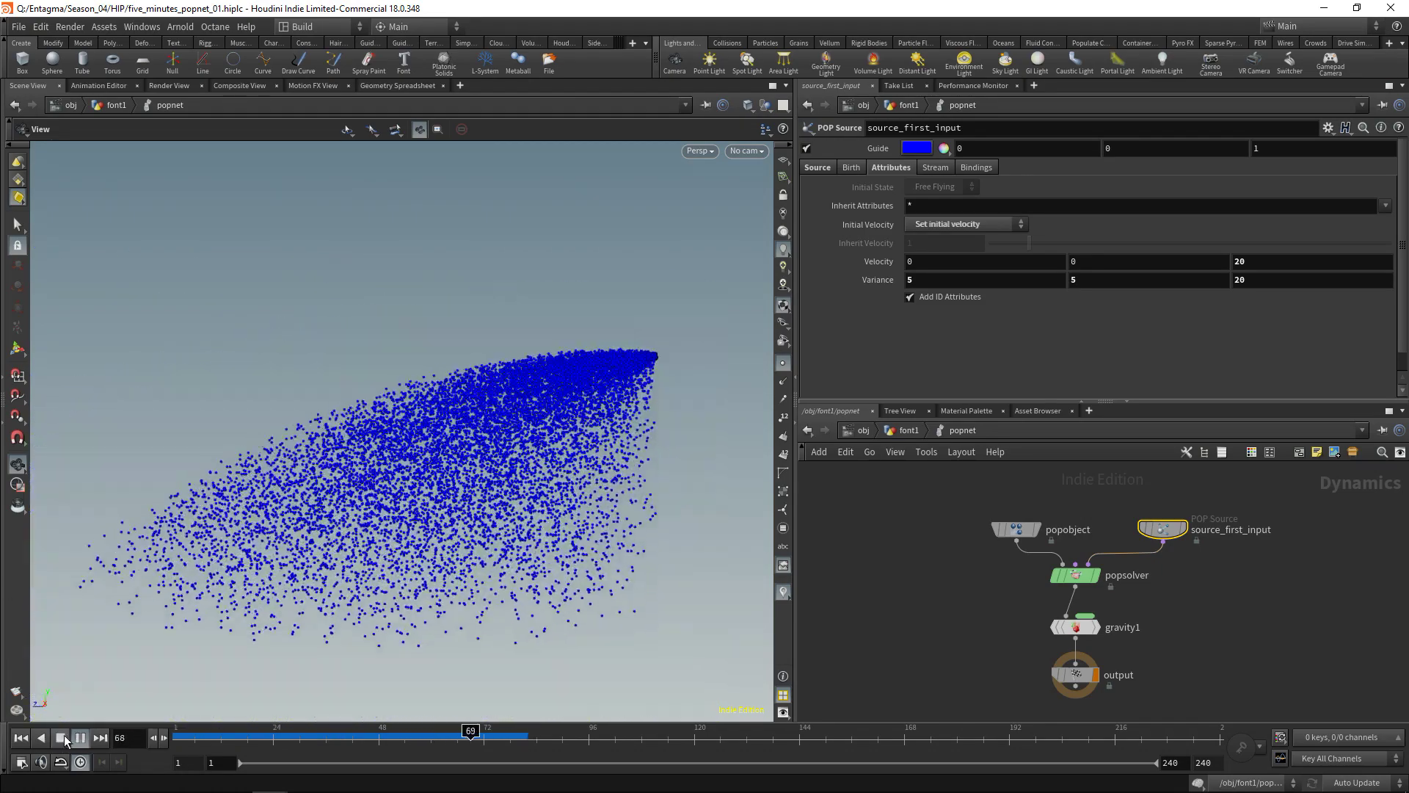
left_click(64, 740)
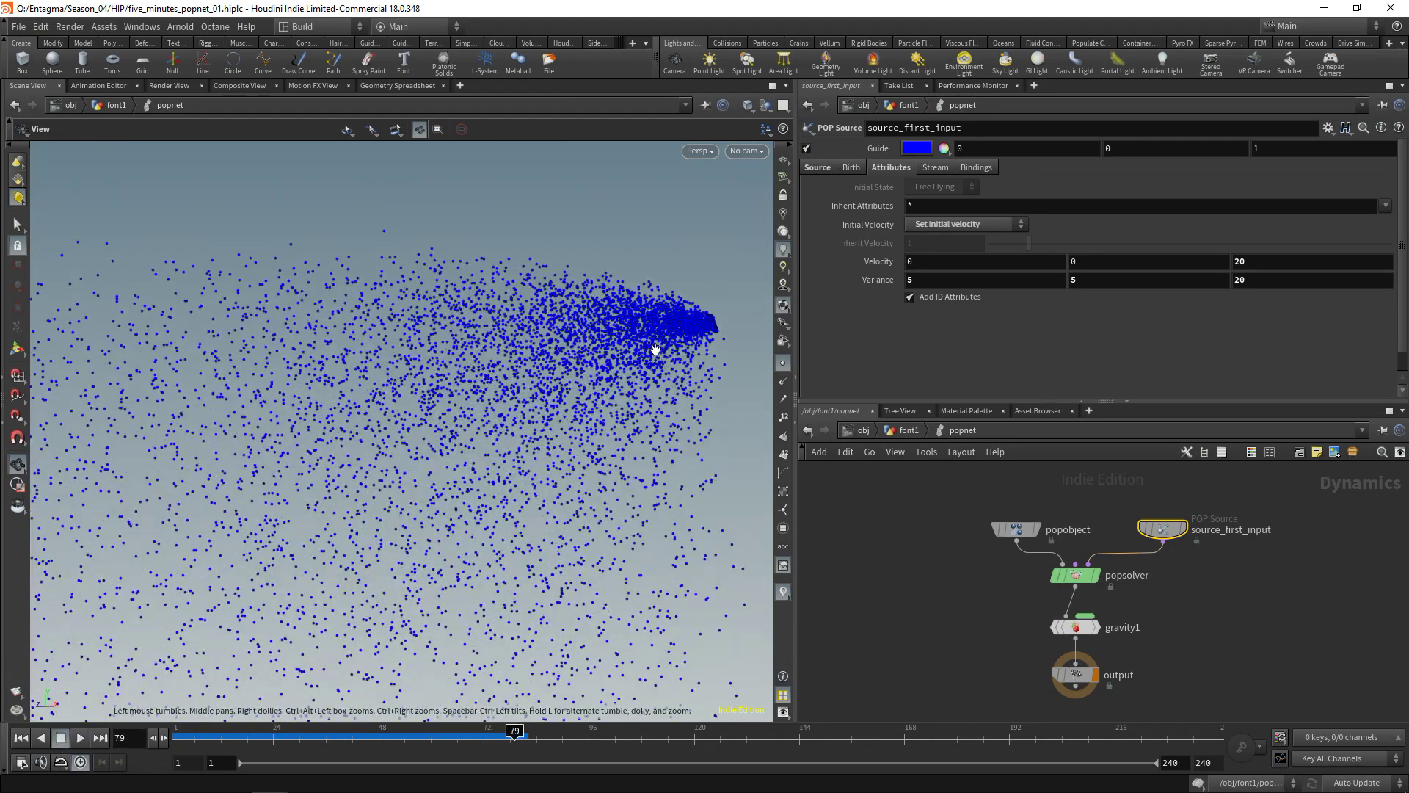
middle_click_drag(656, 349, 433, 543)
left_click_drag(433, 543, 661, 442)
middle_click_drag(661, 441, 504, 538)
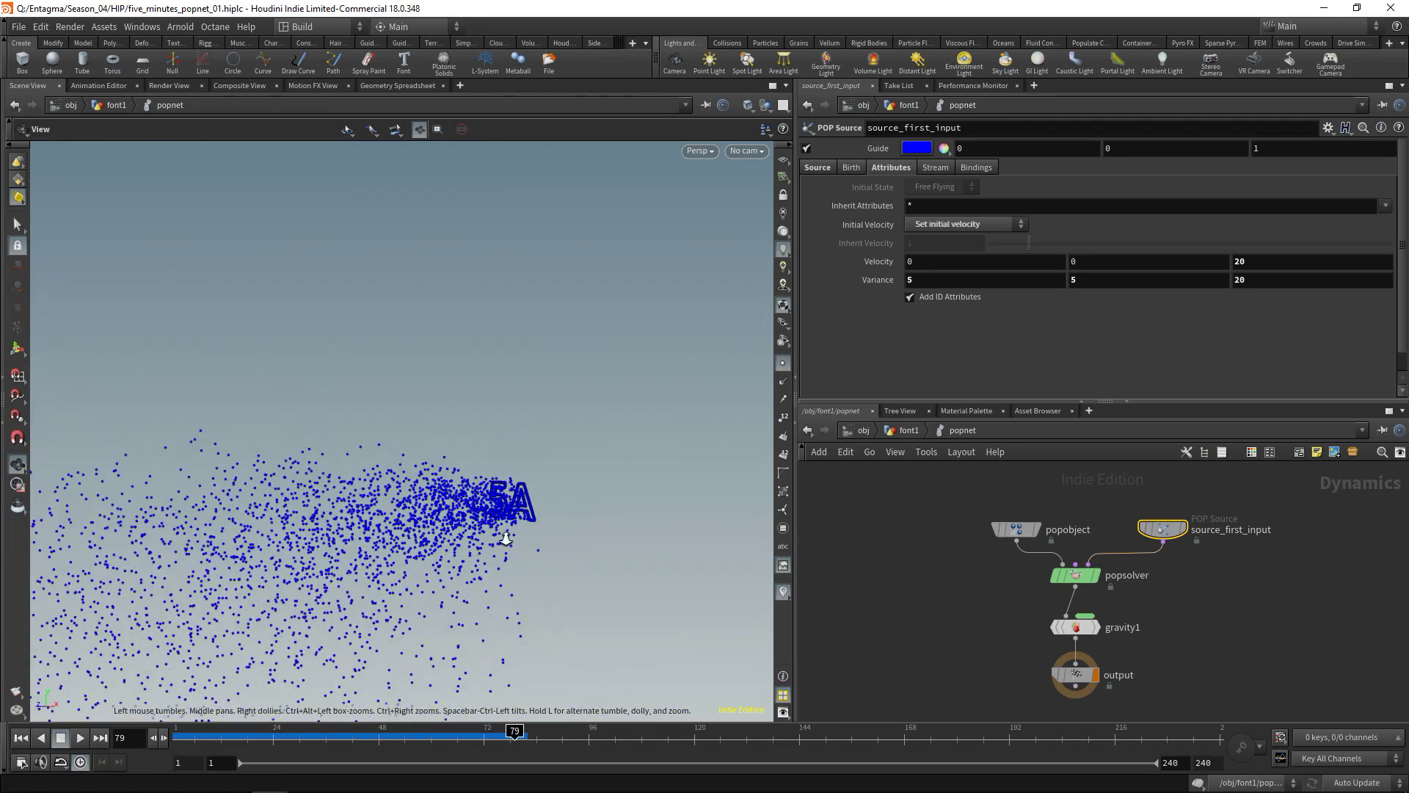
right_click_drag(503, 538, 729, 438)
right_click_drag(686, 345, 541, 433)
left_click_drag(617, 361, 720, 299)
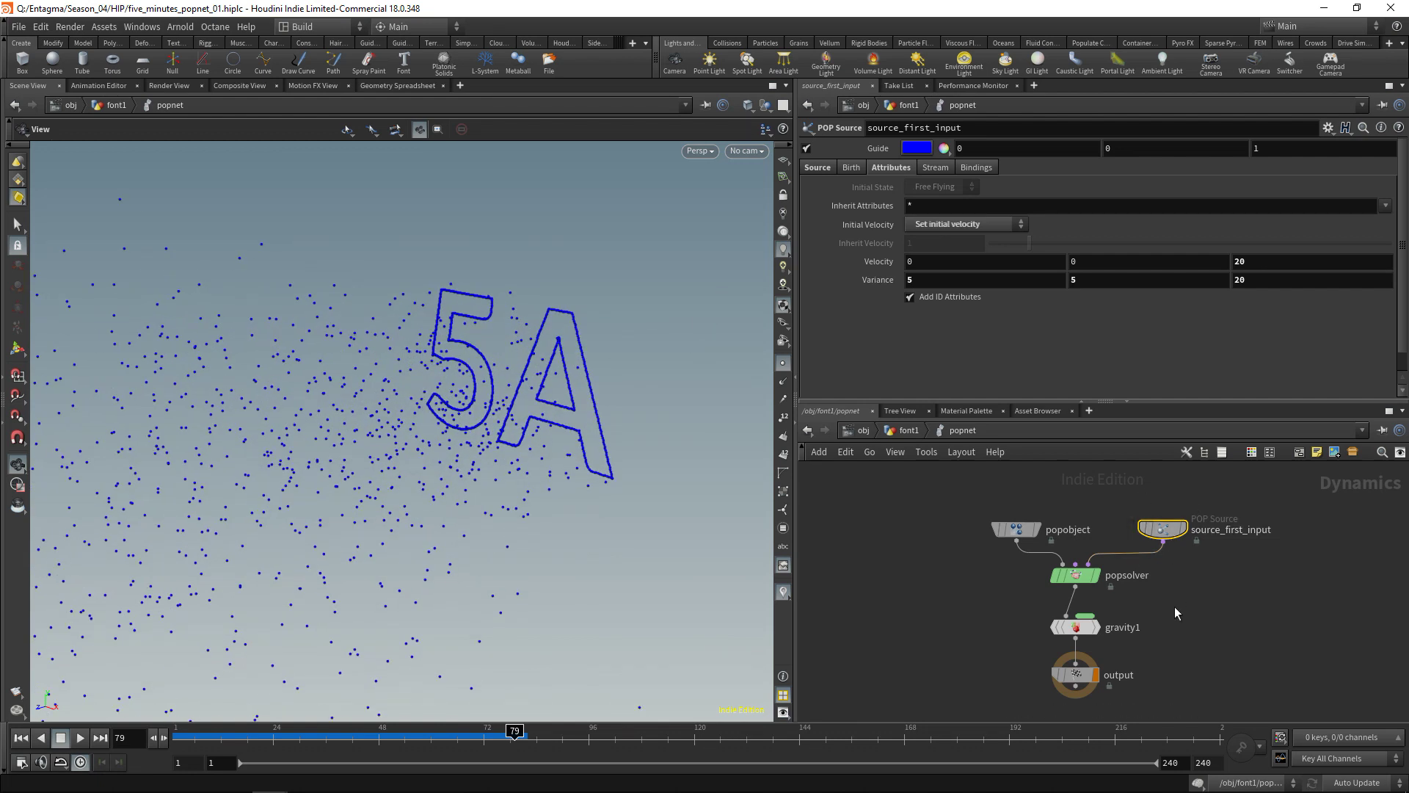
Add a POP Drag node and insert it between source_first_input and popsolver.
key("Tab")
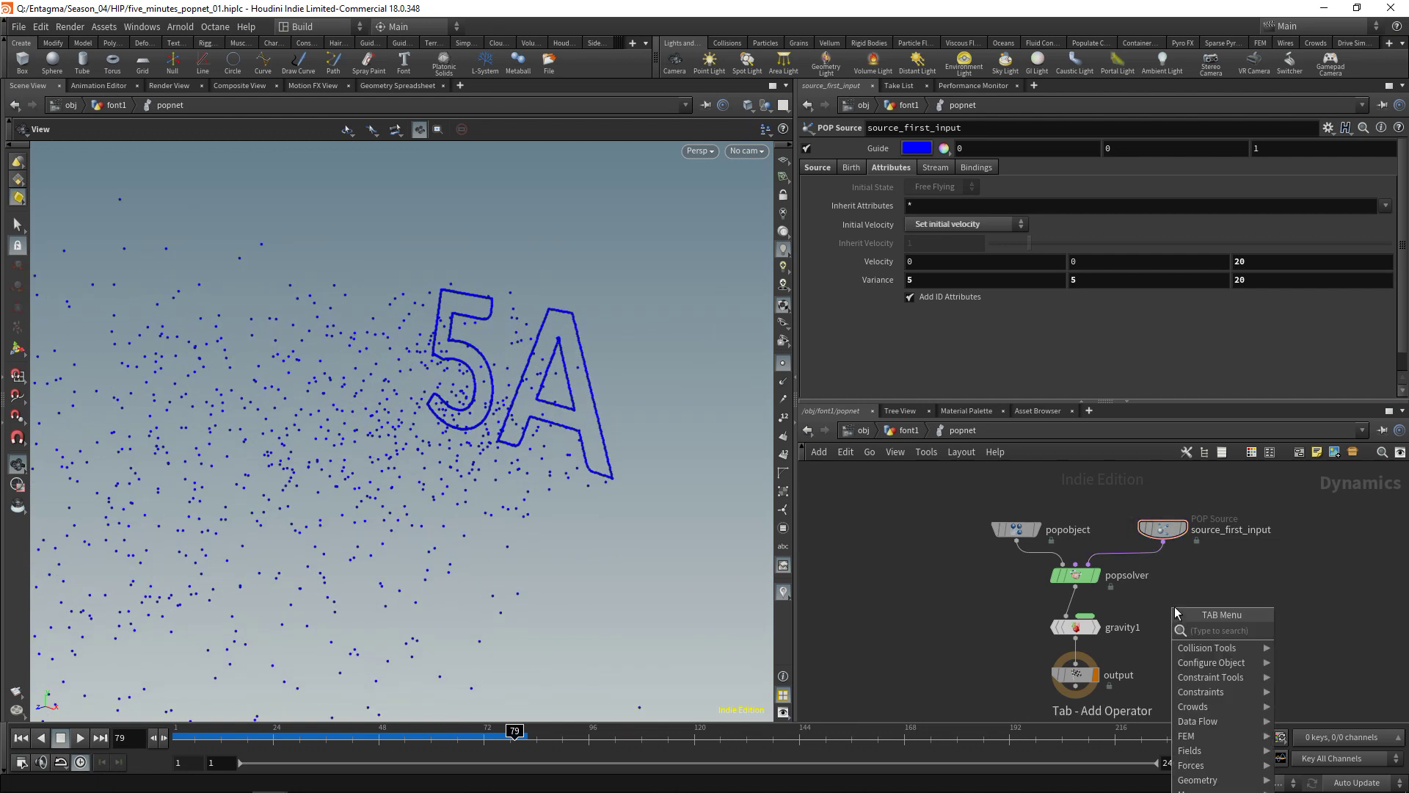
type("drag")
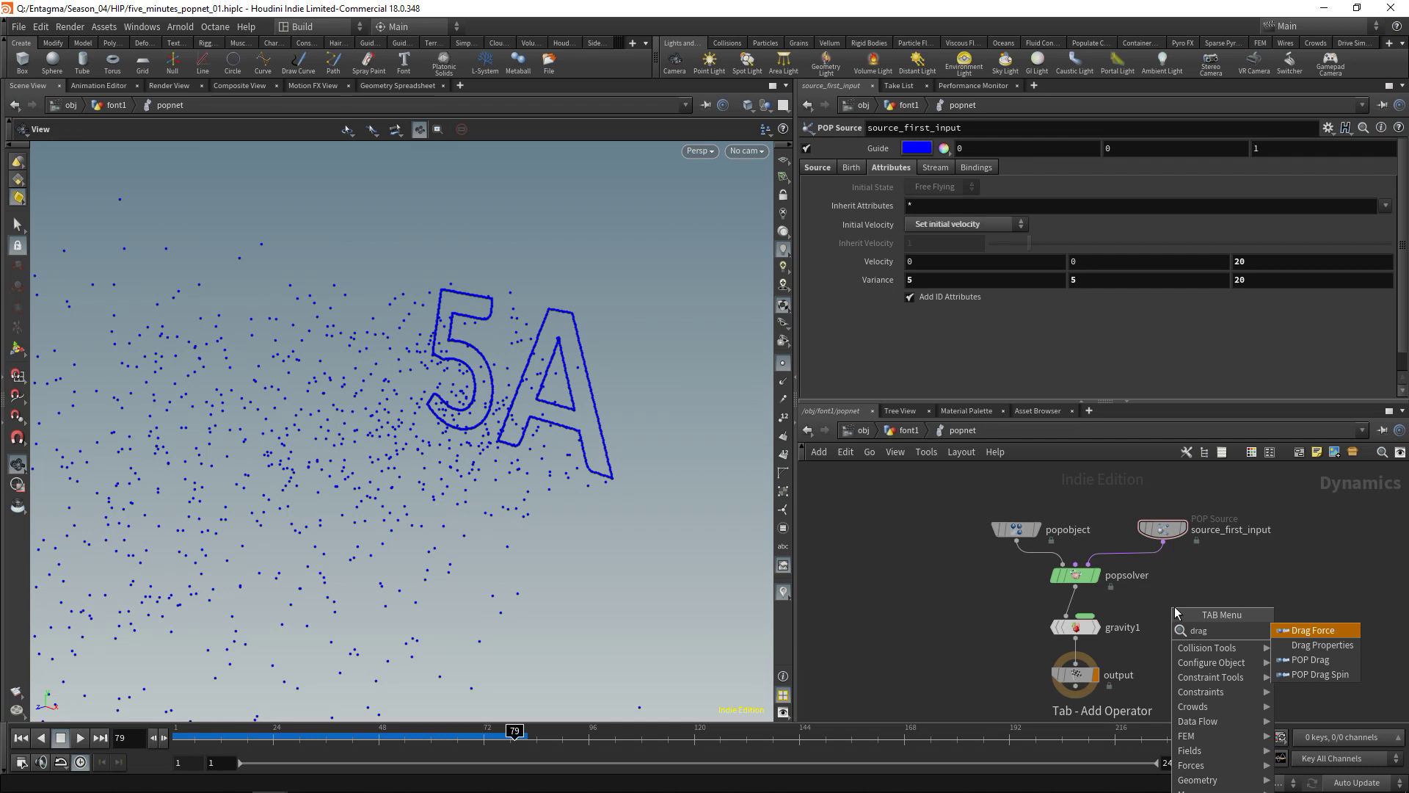
key("Down")
key("Down")
key("Return")
left_click(1175, 609)
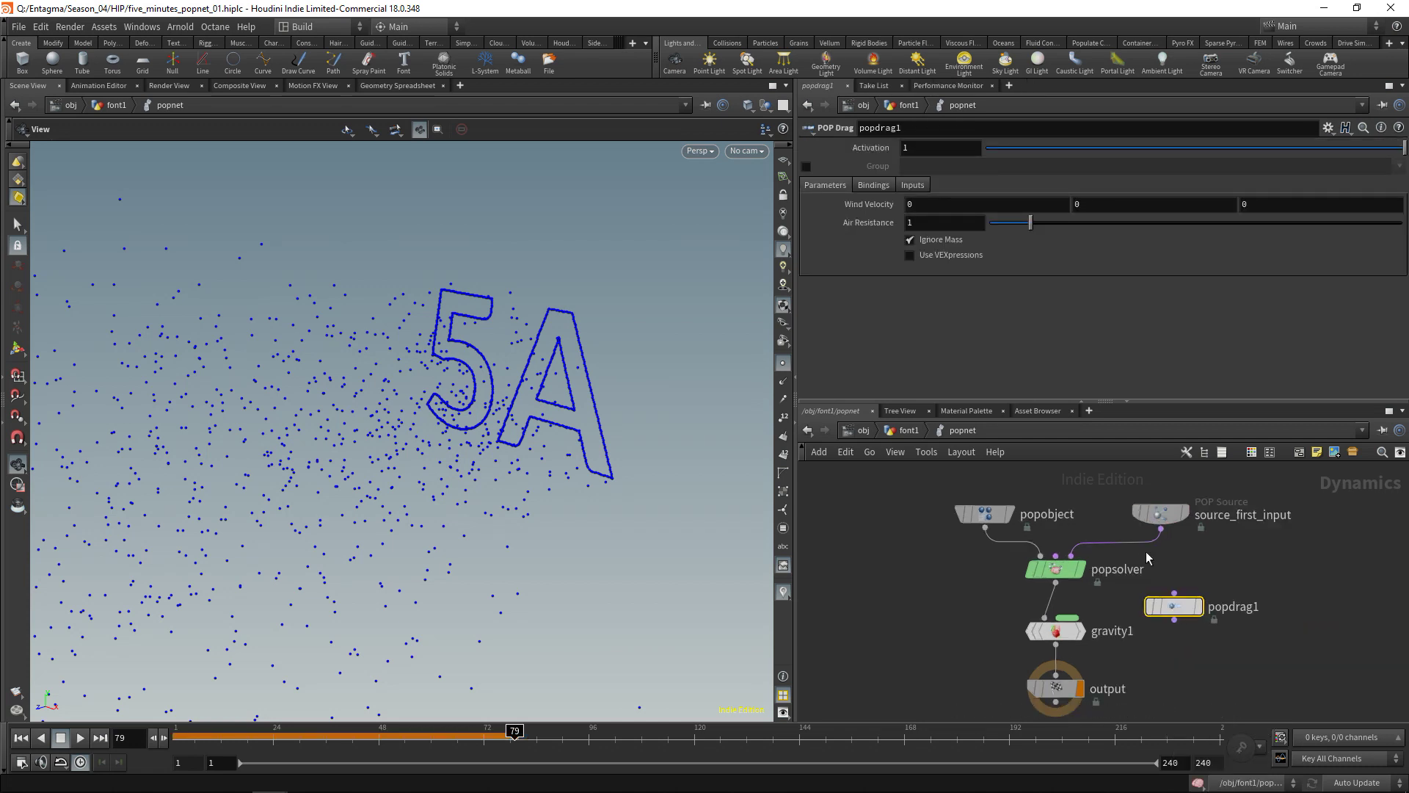
middle_click_drag(1155, 514, 1147, 560)
left_click_drag(1147, 560, 1171, 506)
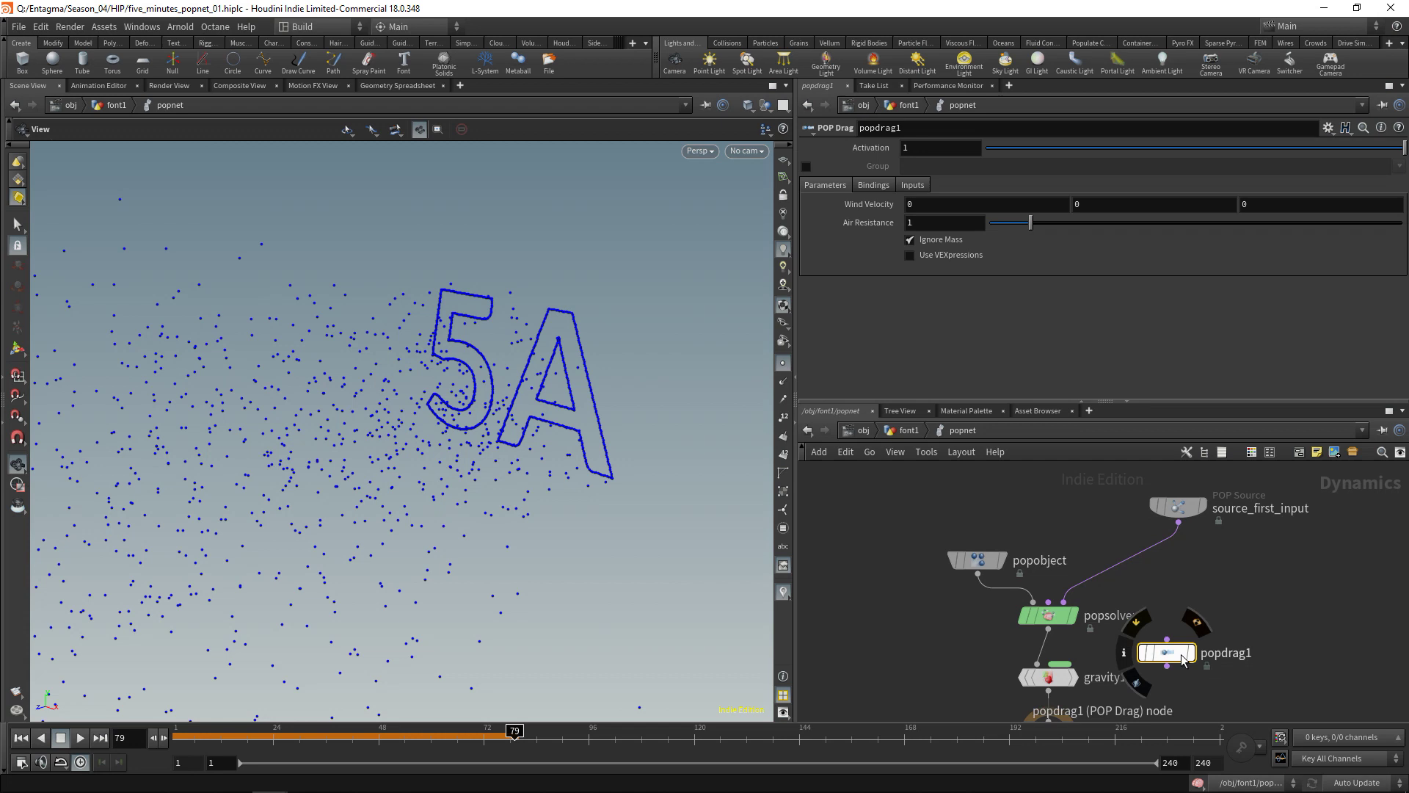
left_click_drag(1182, 658, 1179, 560)
Replay the simulation with drag from the first frame and view the particle stream from the side.
left_click(21, 737)
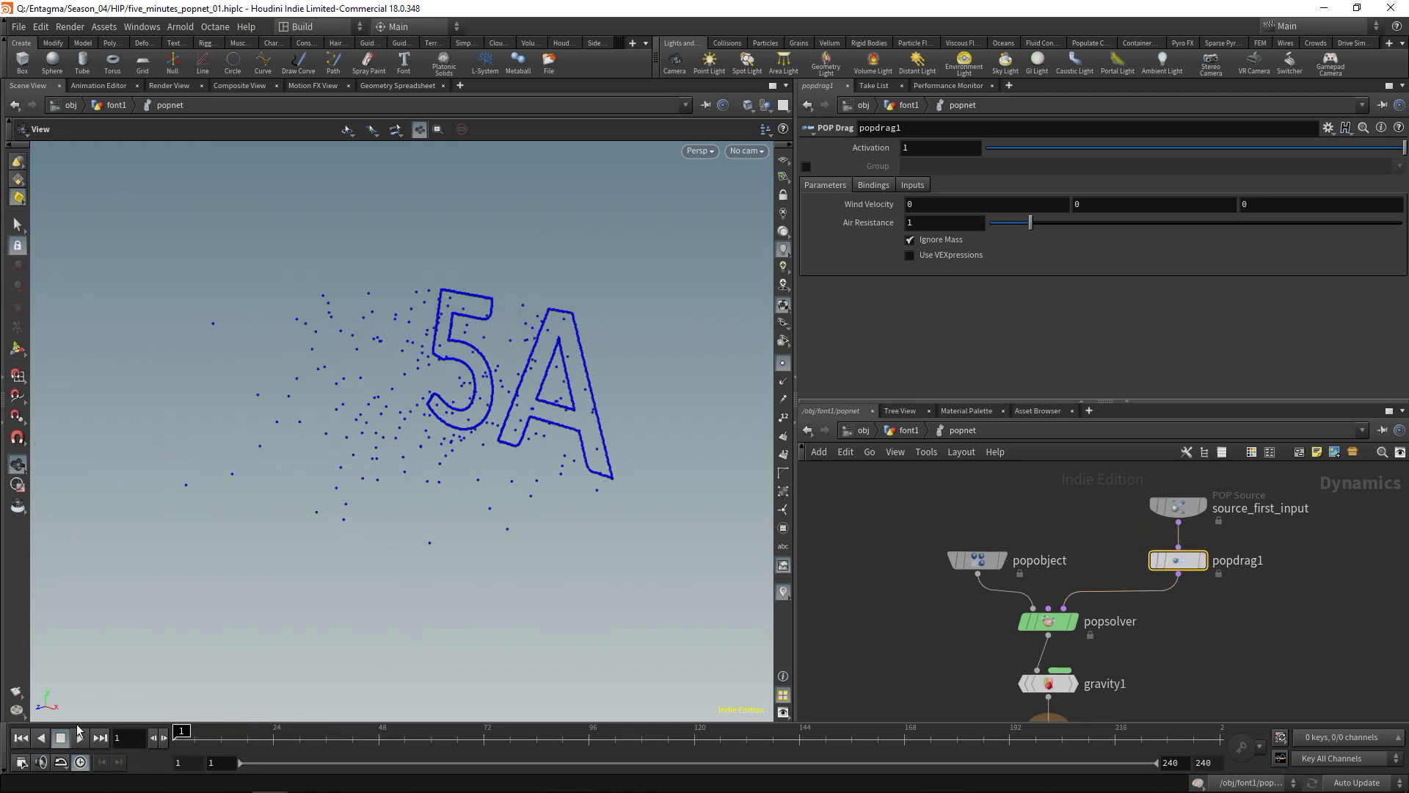
left_click(79, 738)
left_click_drag(264, 488, 158, 492)
Set popdrag1's air resistance to 2.
double_click(926, 228)
type("2")
key("Return")
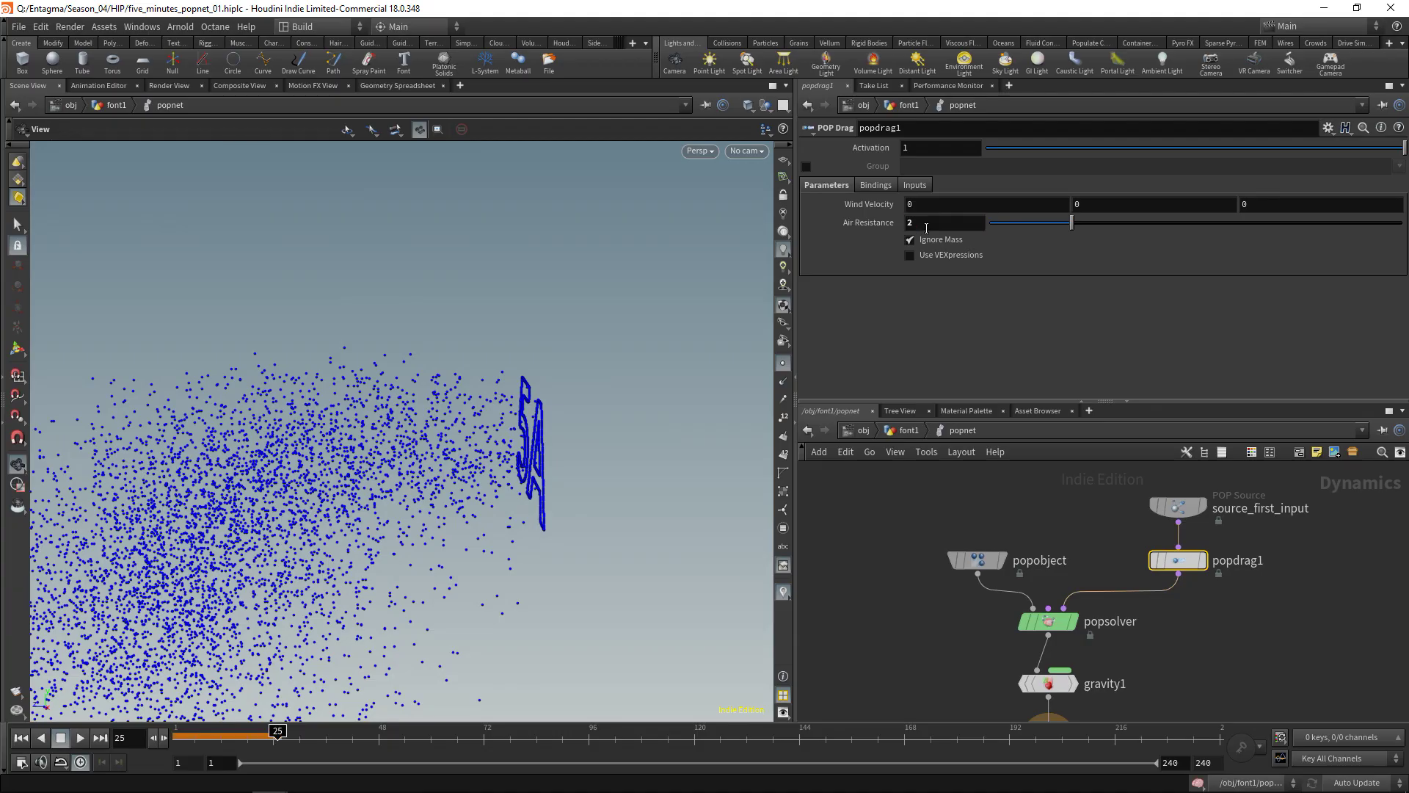
Replay the simulation from the first frame with the stronger drag and inspect the whole particle stream.
left_click(21, 737)
left_click(79, 738)
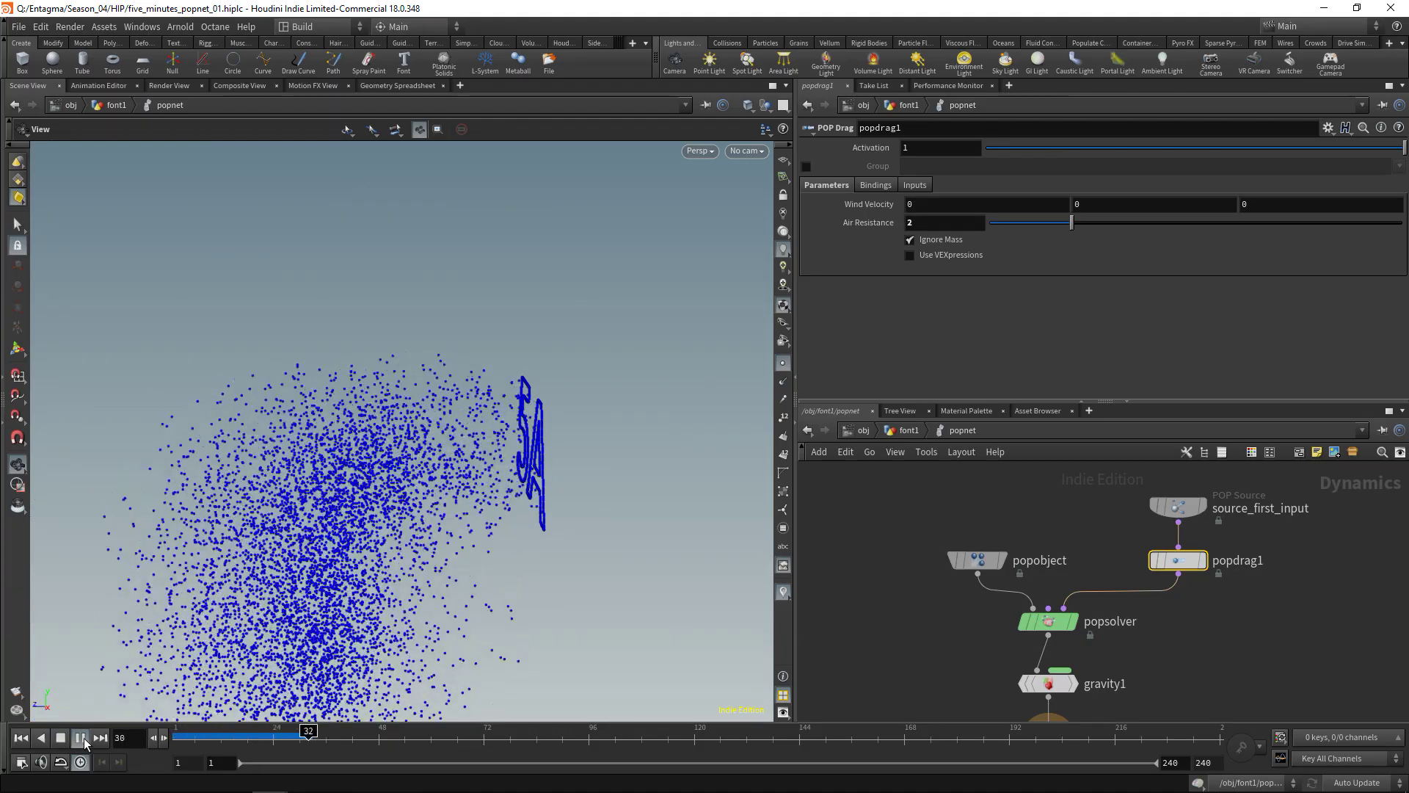
left_click(76, 737)
scroll(220, 651, "down", 6)
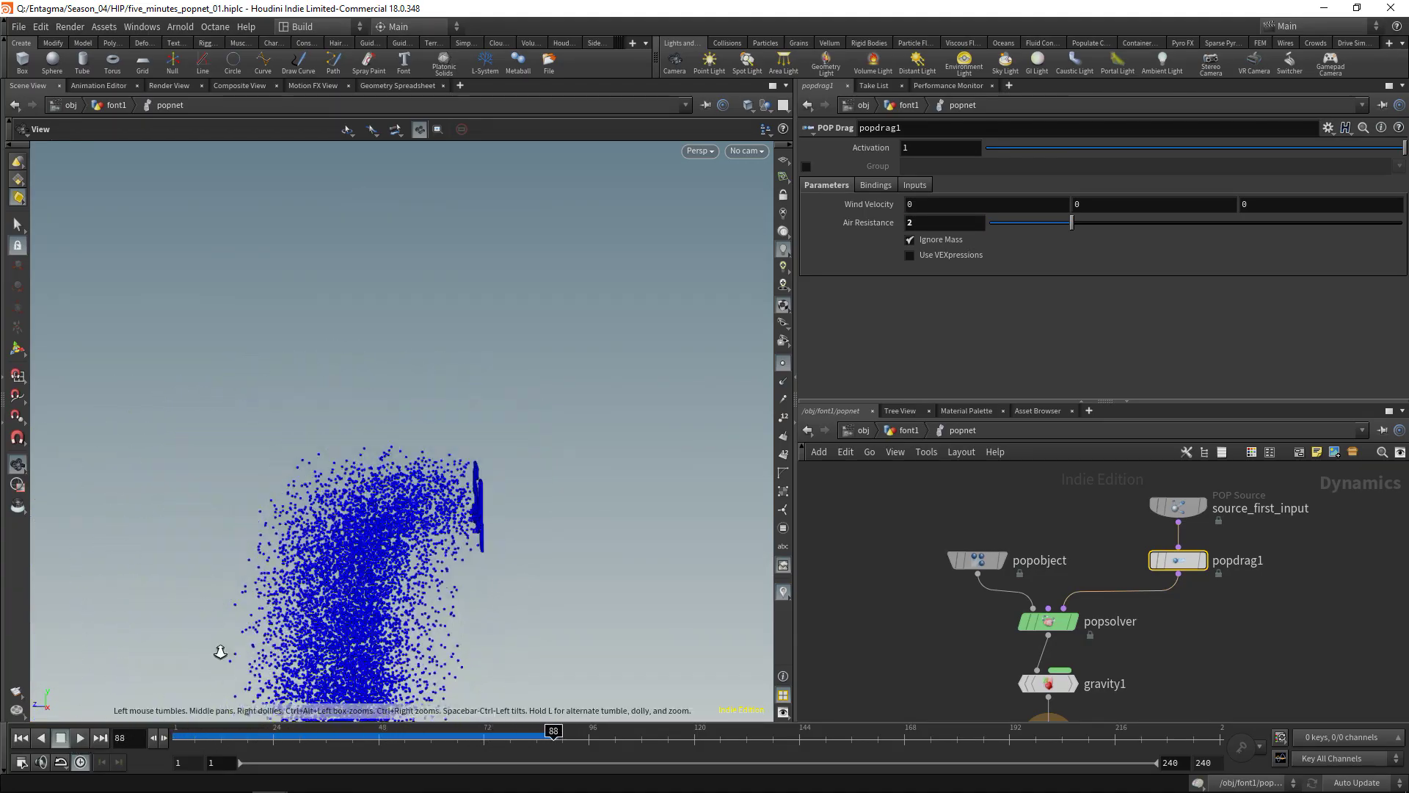
Orbit around the particle stream until the 5A outlines face the view and return to the first frame.
left_click_drag(304, 622, 352, 619)
middle_click_drag(352, 618, 394, 413)
left_click_drag(394, 412, 411, 438)
right_click_drag(411, 438, 516, 300)
left_click_drag(515, 300, 439, 395)
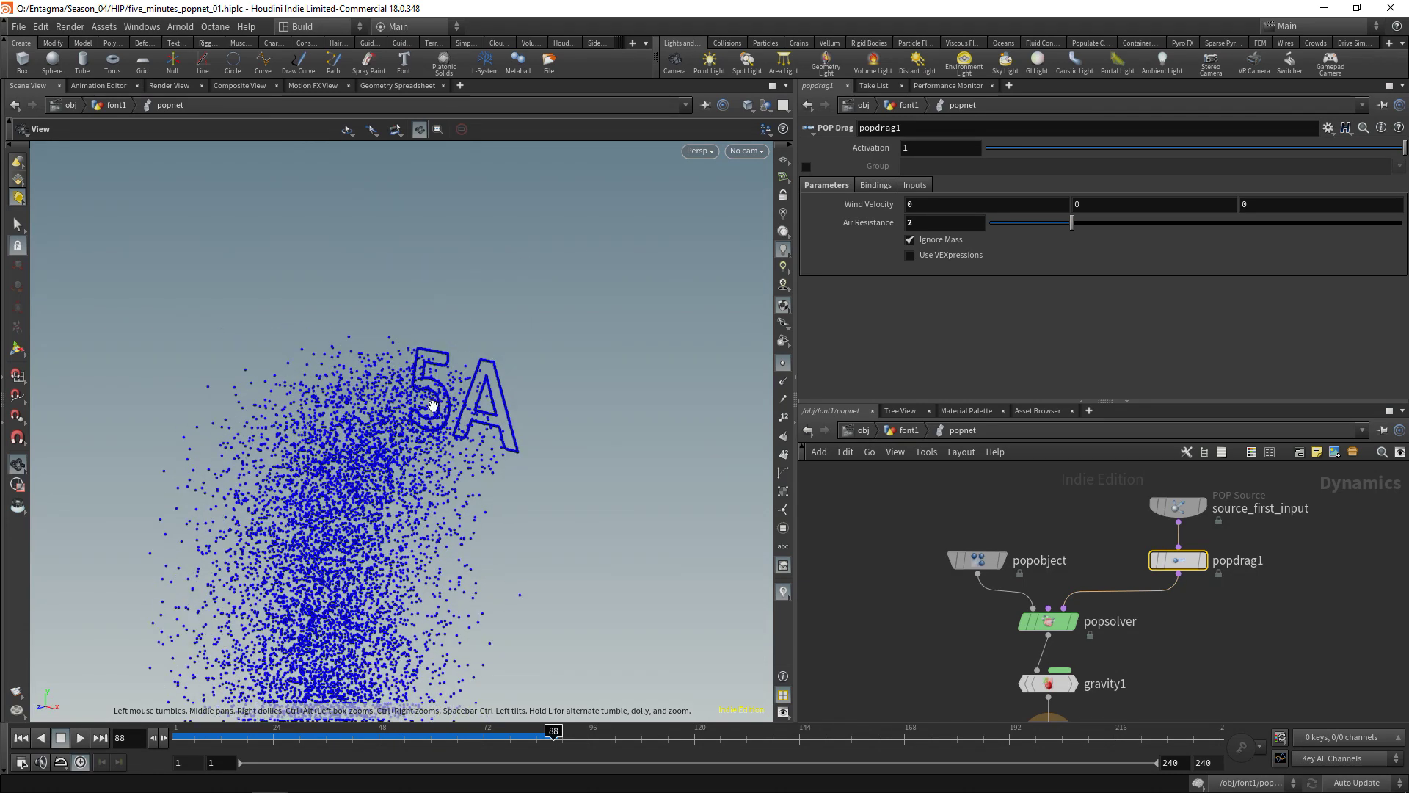
right_click_drag(450, 423, 530, 400)
left_click(21, 738)
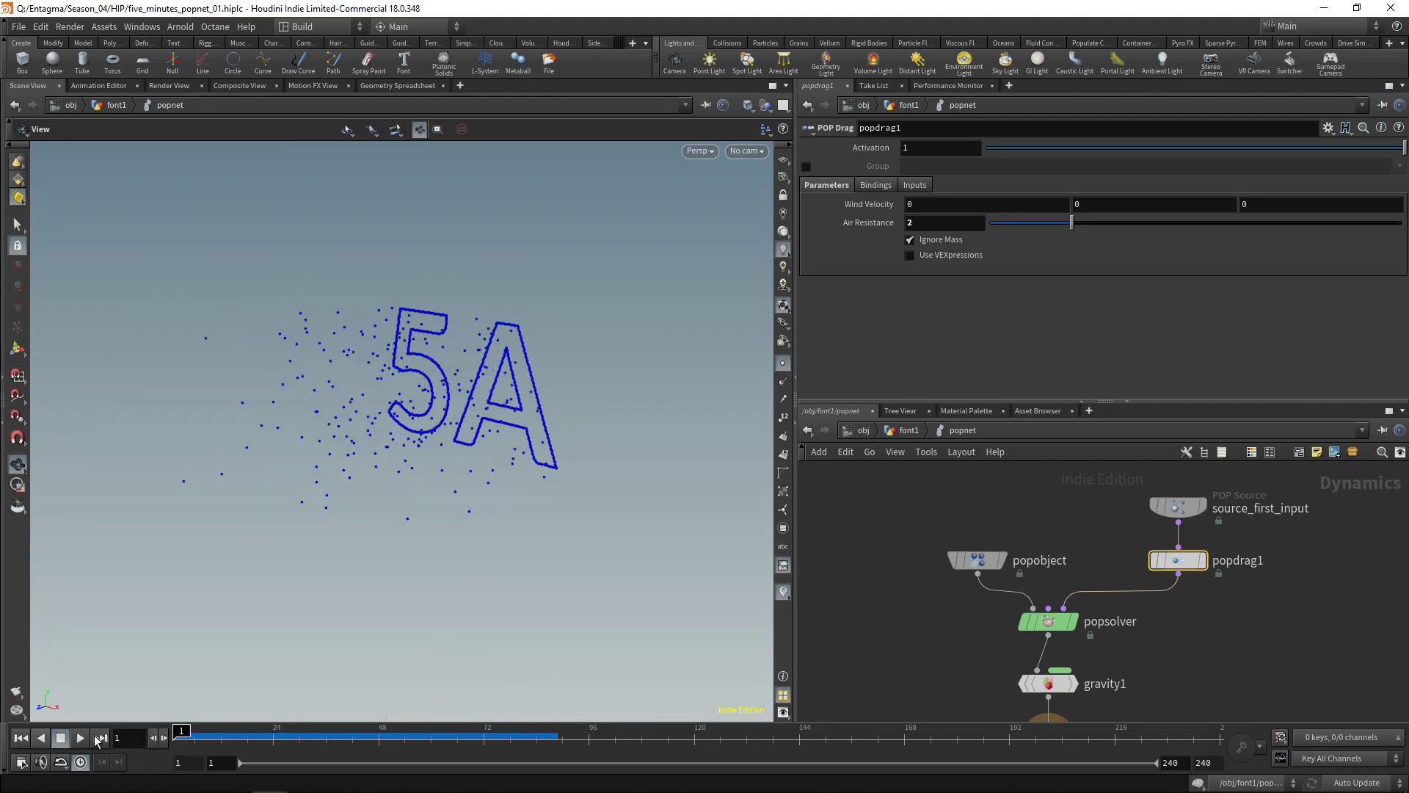
Set source_first_input's particle life expectancy to .6 and its life variance to 0.4.
left_click(1211, 508)
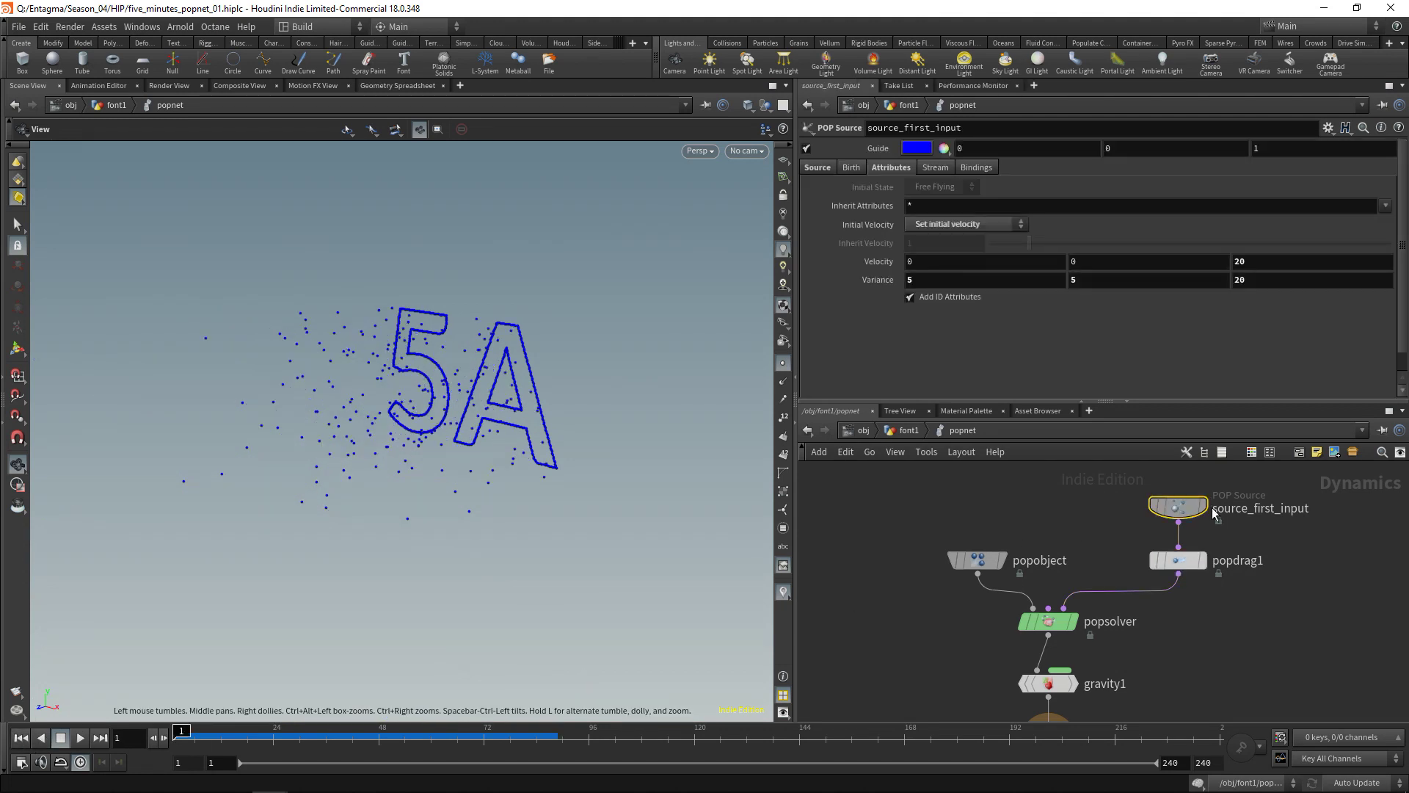
left_click(851, 169)
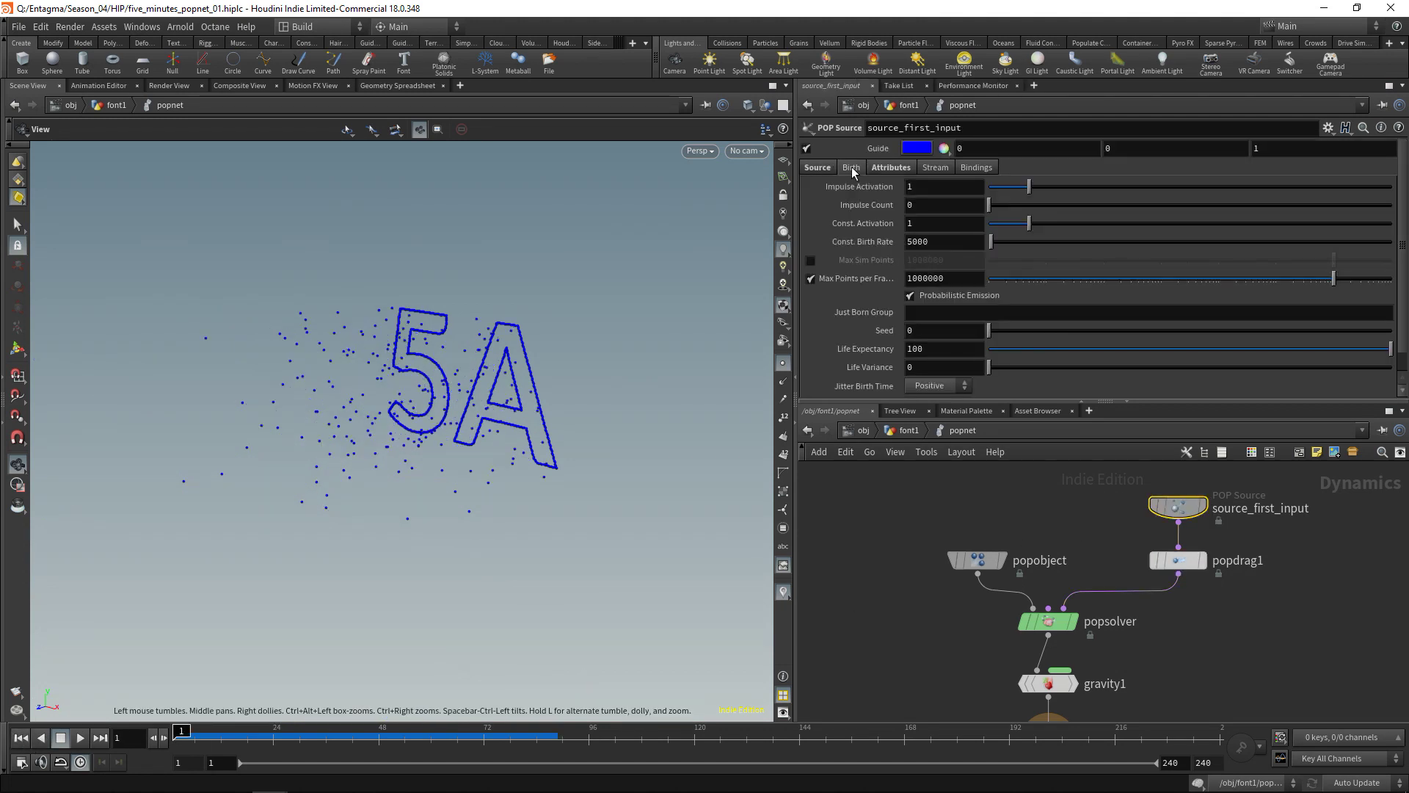
left_click(928, 350)
left_click(942, 369)
scroll(942, 370, "up", 2)
left_click(857, 570)
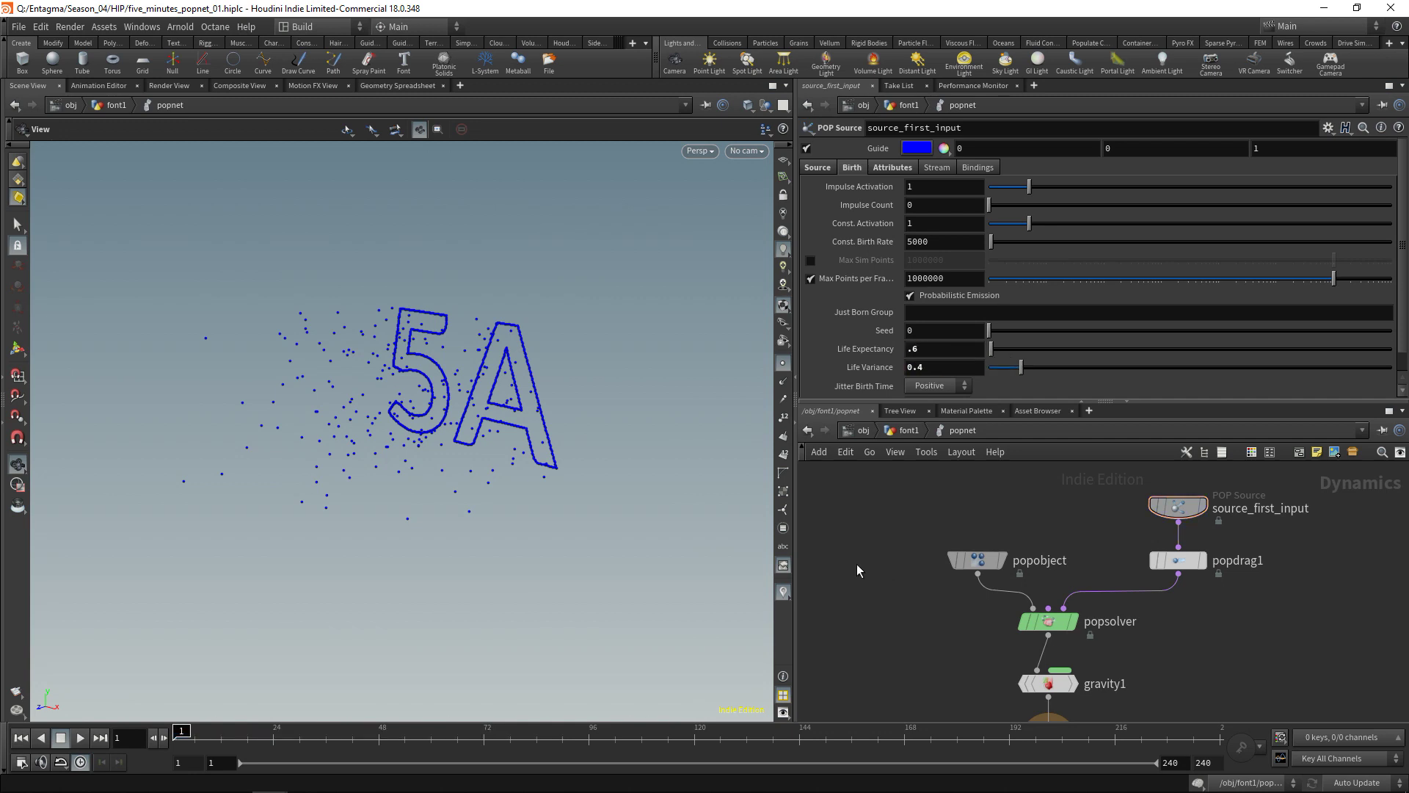
Play the simulation with the shortened particle life and rewind to the first frame.
left_click(84, 739)
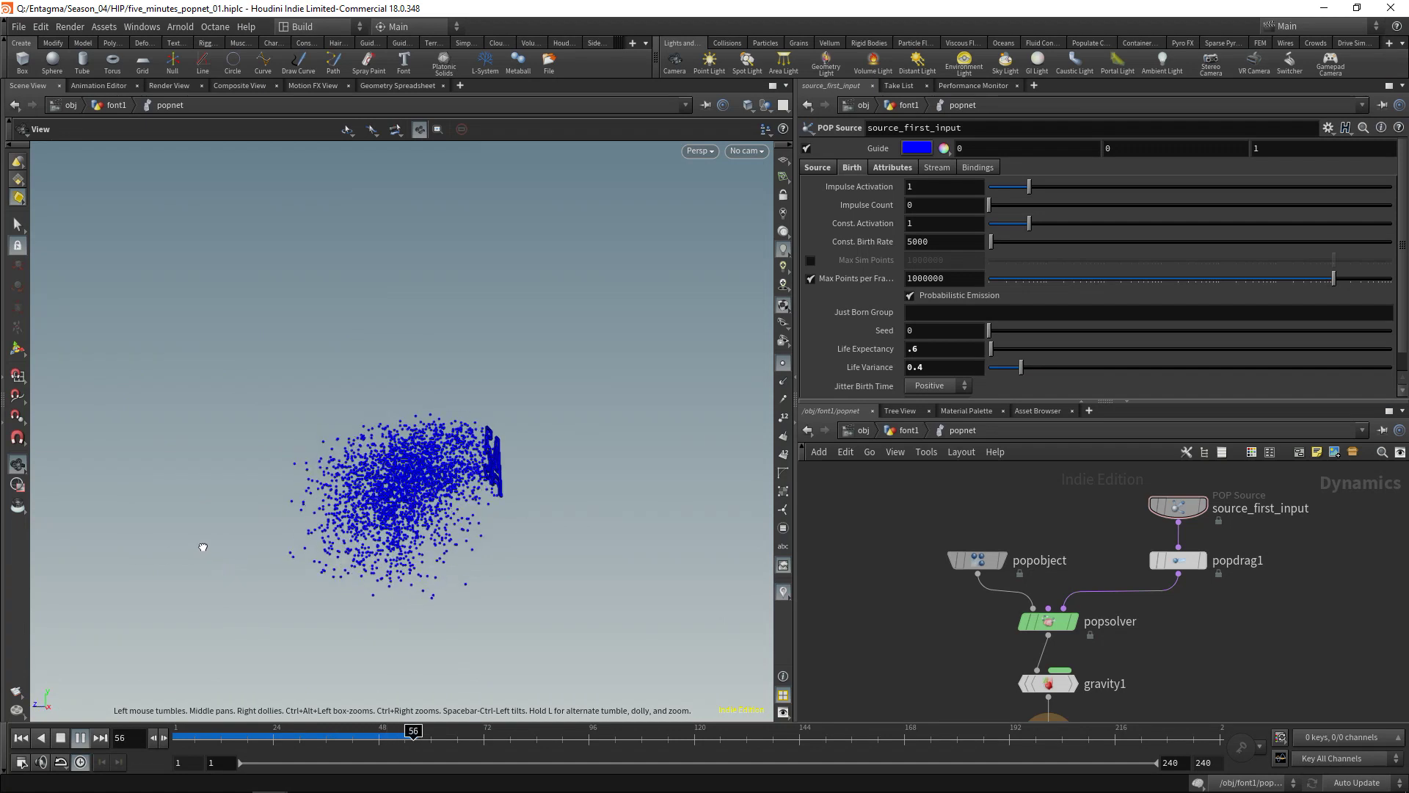
left_click(82, 737)
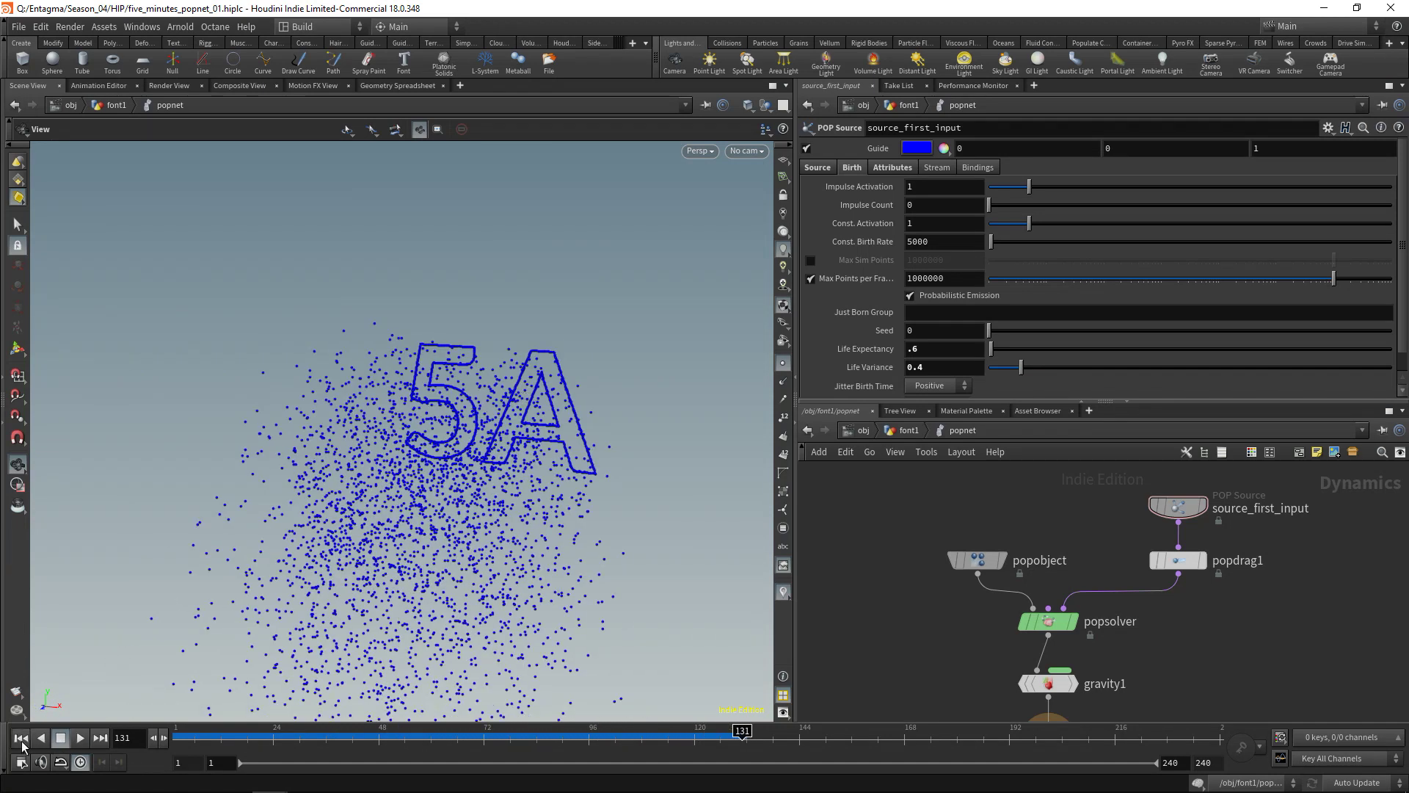
left_click(21, 738)
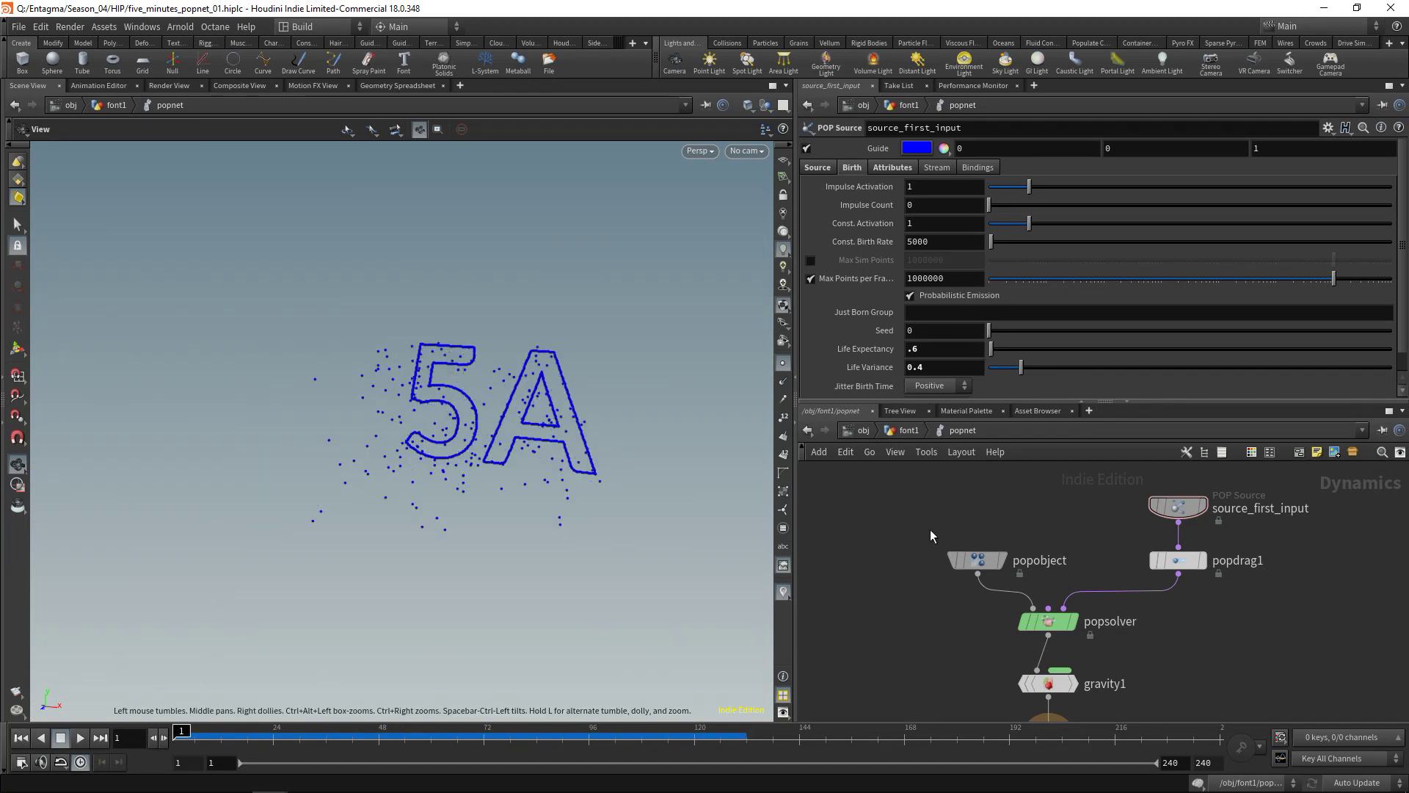
Restrict source_first_input's emission to the source group emit and play the simulation to check it.
left_click(822, 169)
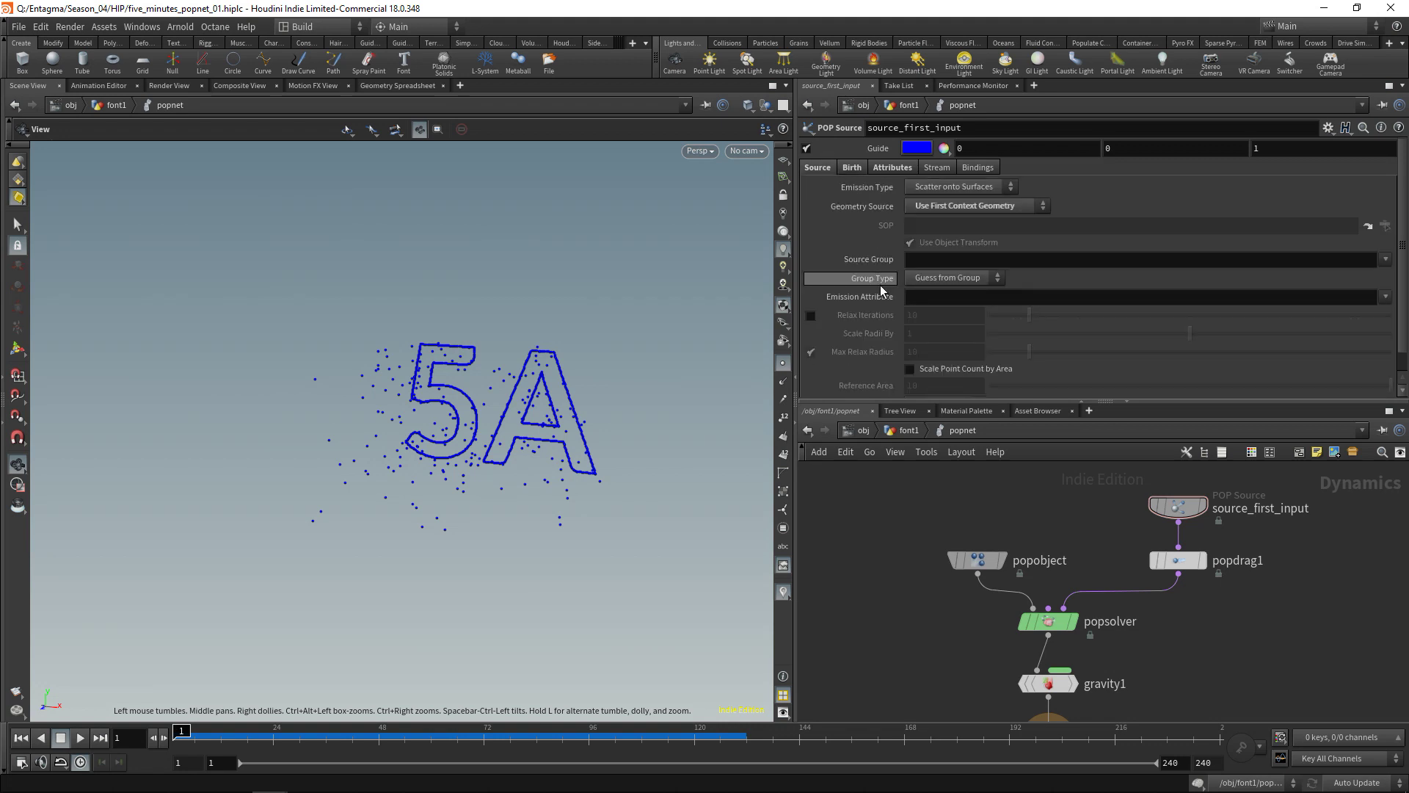
left_click(1385, 259)
left_click(1384, 274)
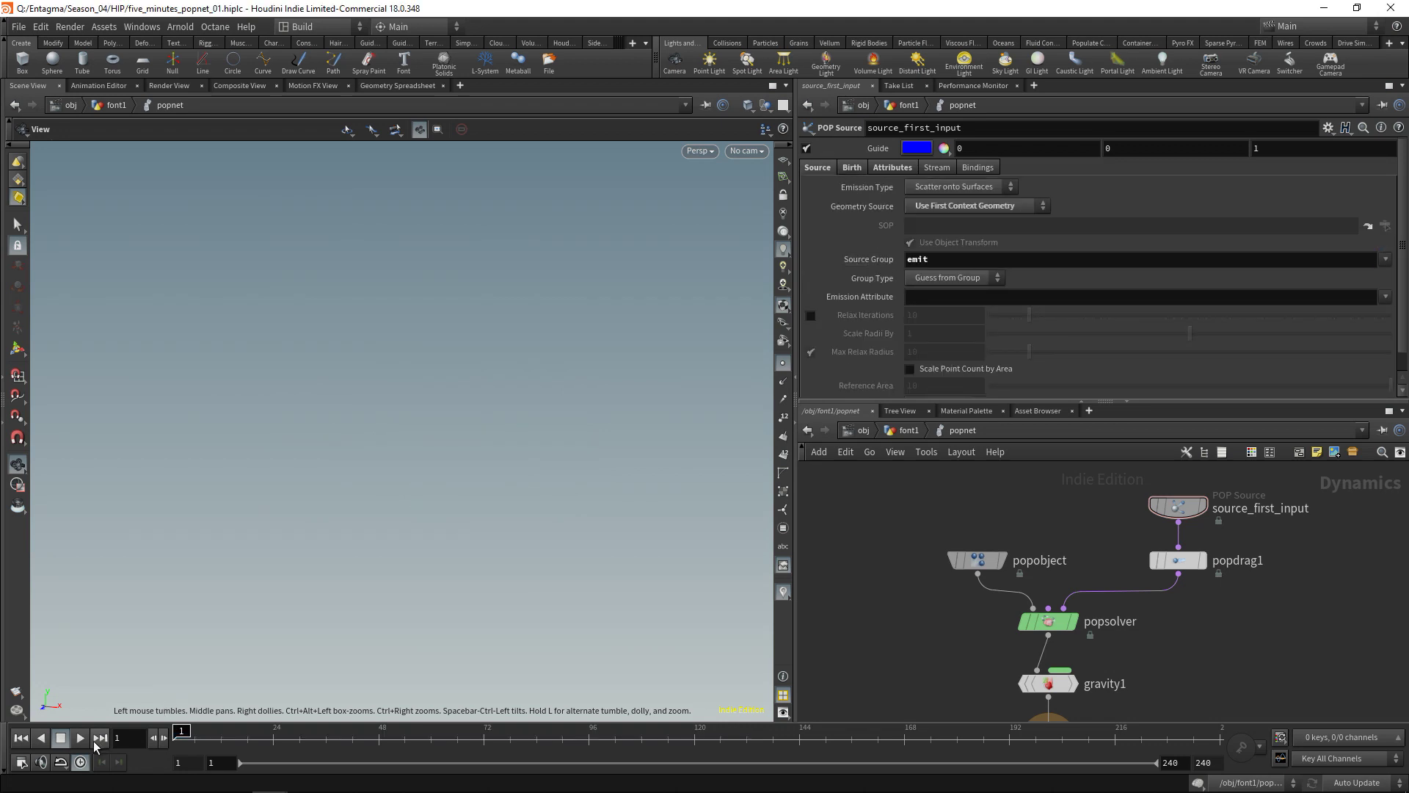
left_click(82, 737)
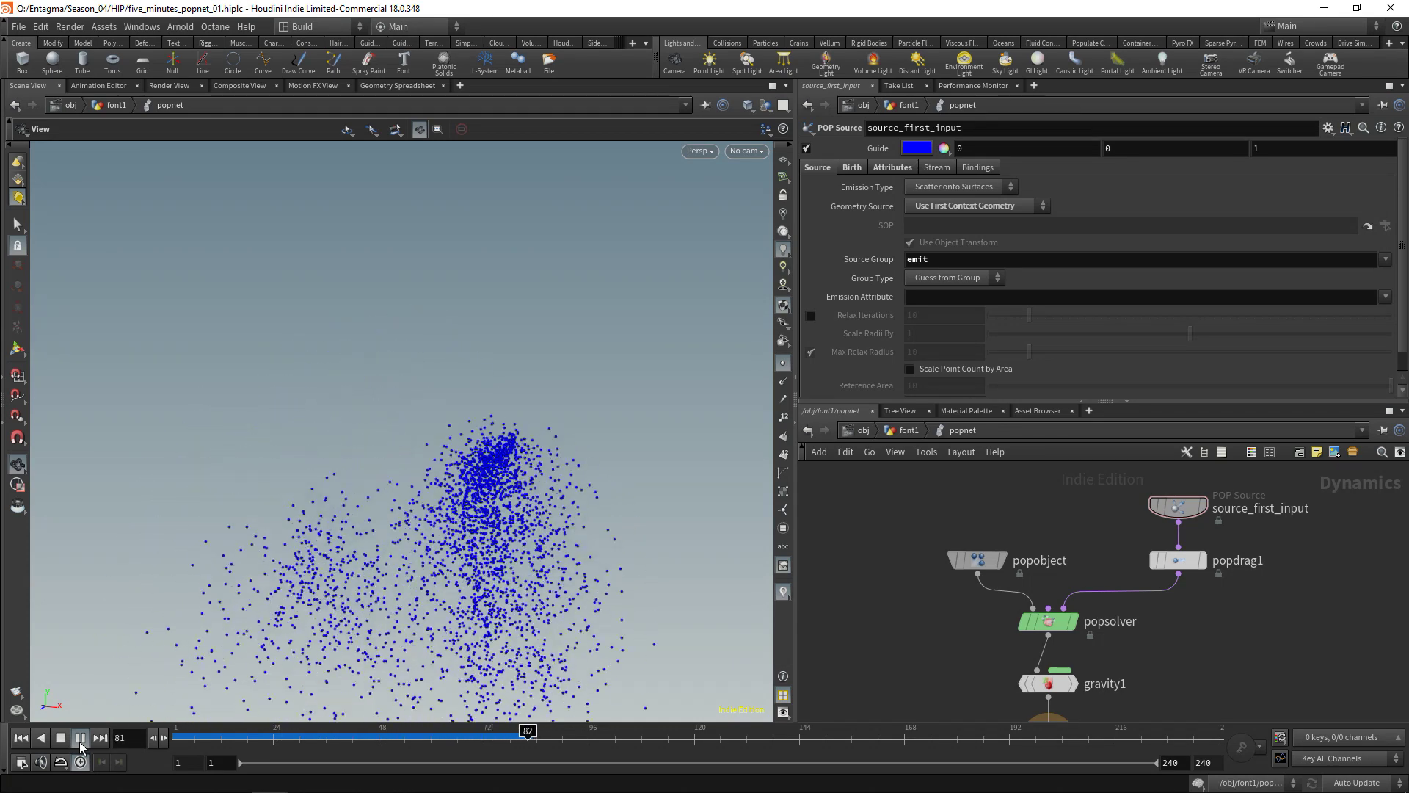
left_click(60, 738)
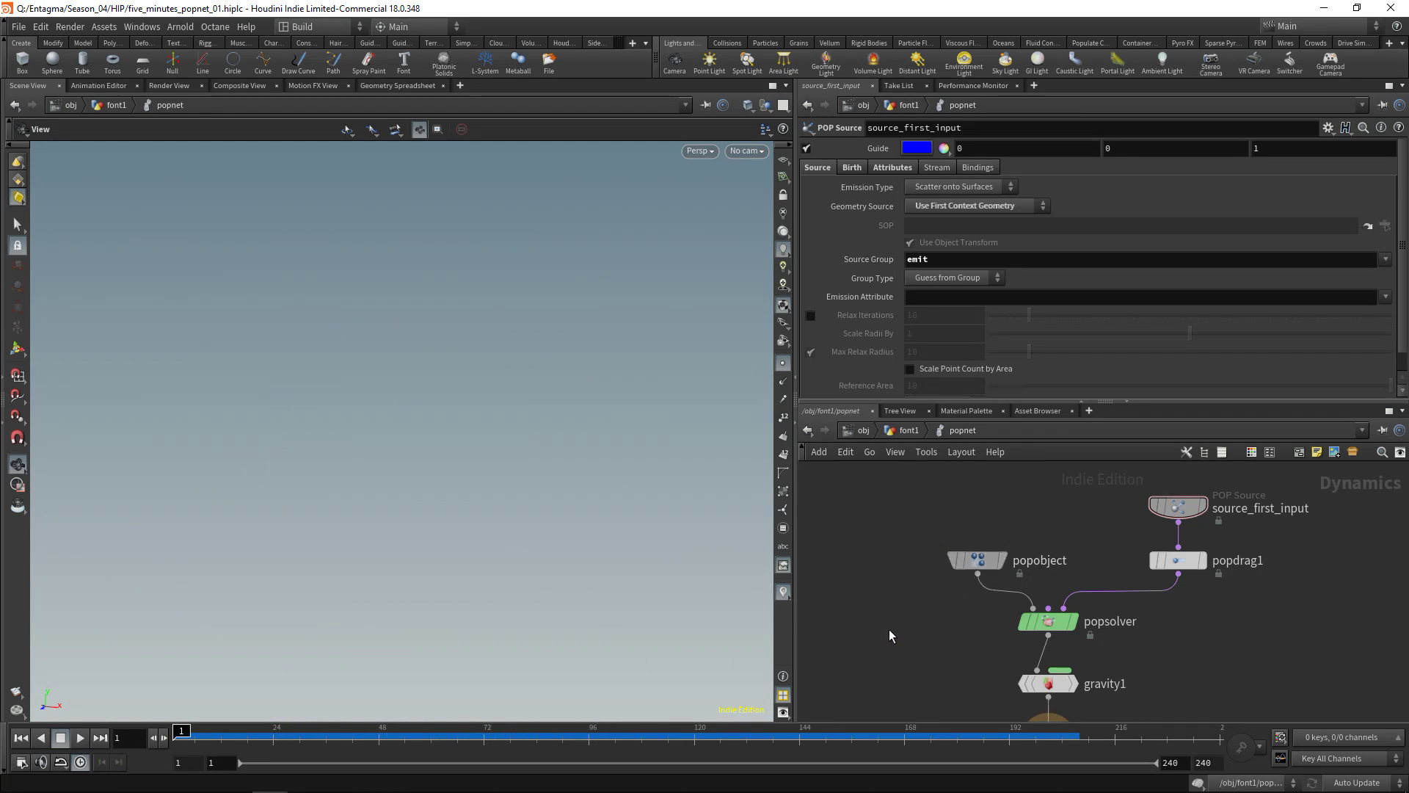
Add a Ground Plane node beside popsolver in the POP network.
middle_click_drag(893, 642, 899, 578)
key("Tab")
type("gr")
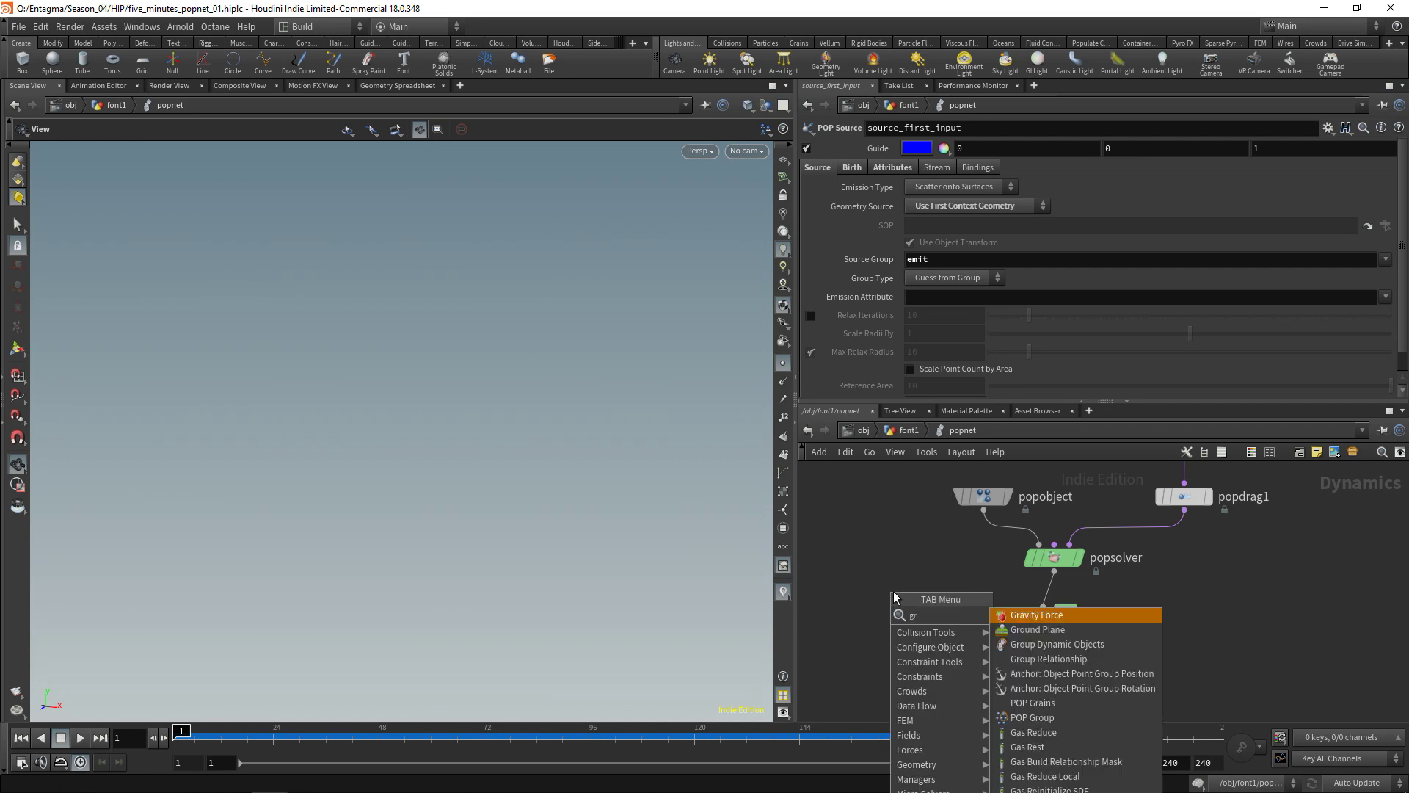
type("opu")
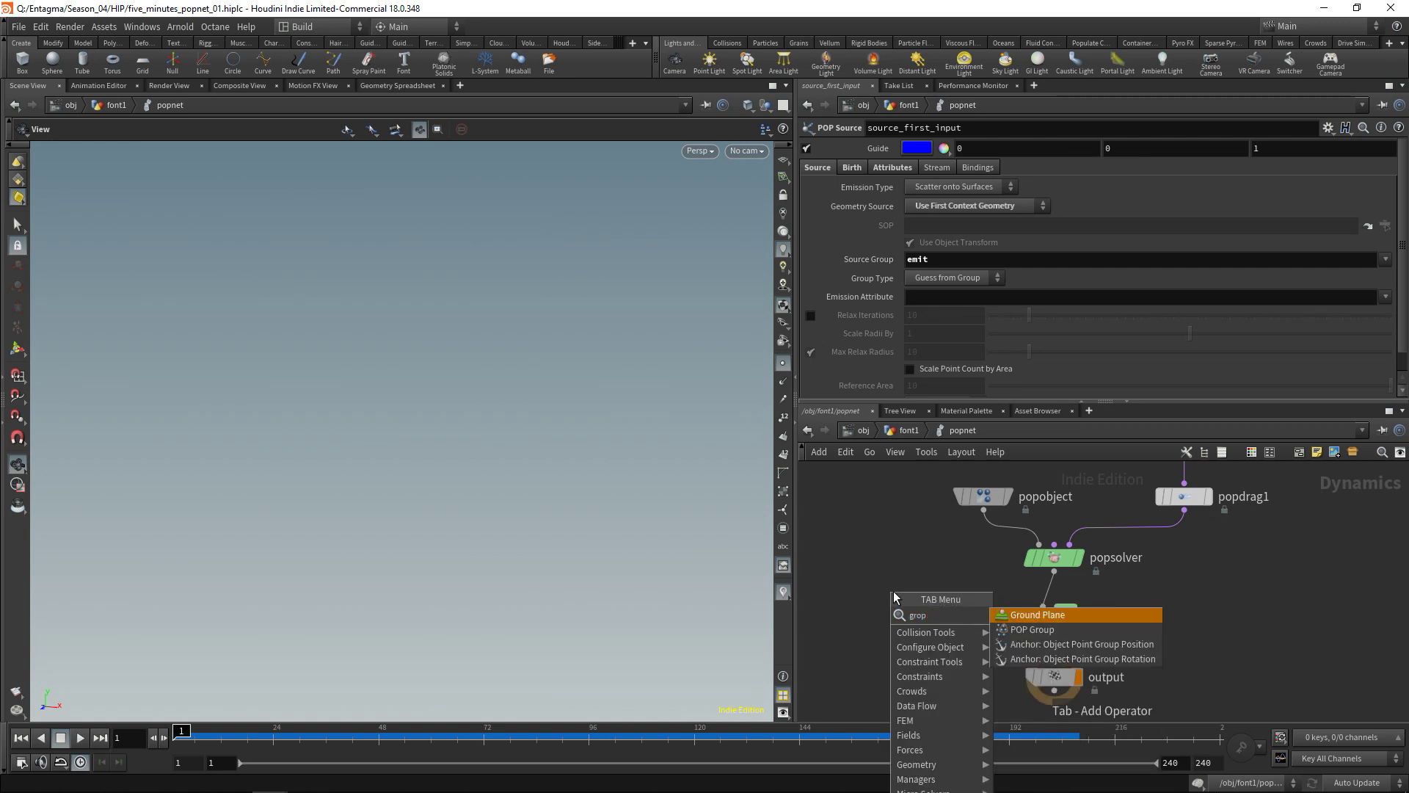
key("BackSpace")
key("BackSpace")
key("Return")
left_click(893, 592)
Make room above gravity1 by moving it lower and add a Merge node below groundplane1.
left_click_drag(1054, 621, 1057, 666, "ctrl")
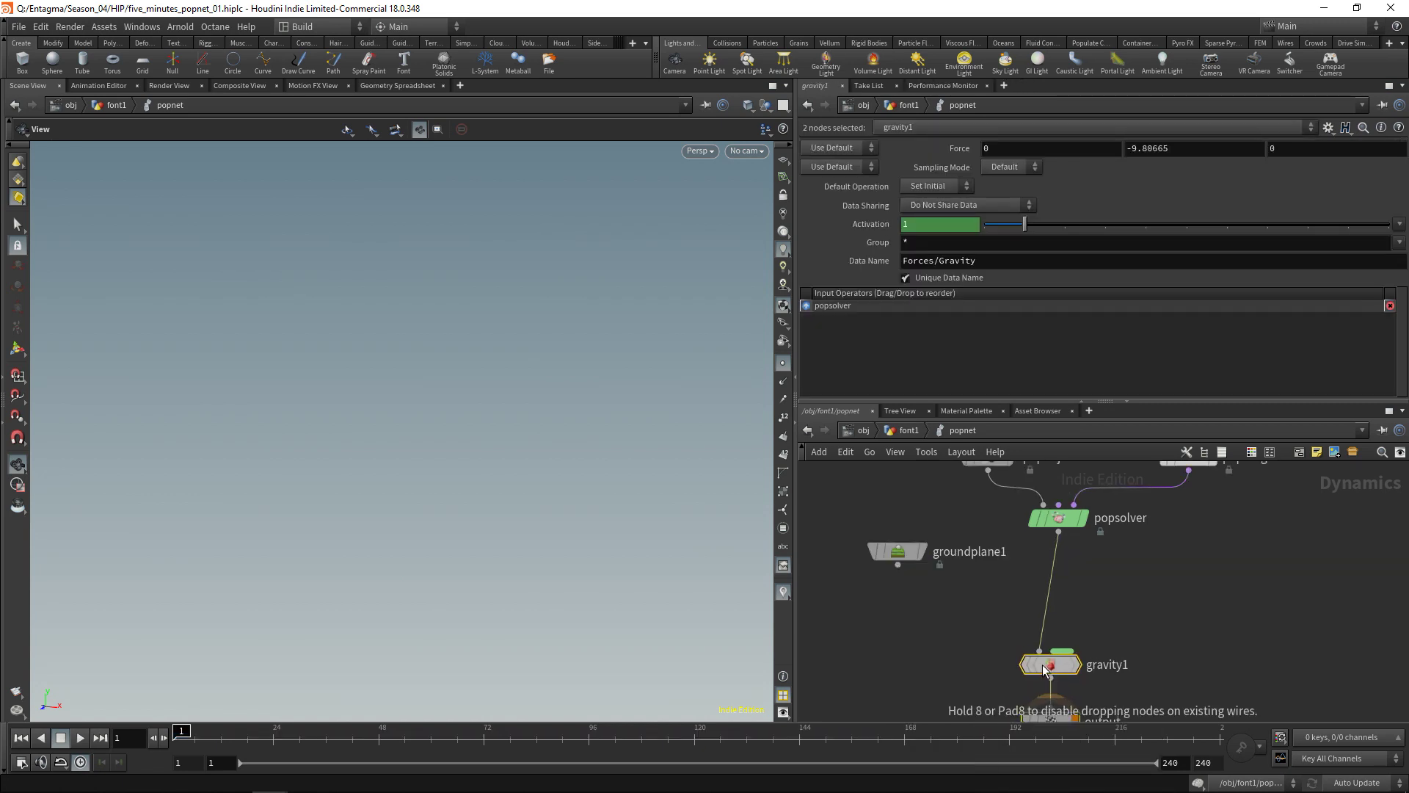
scroll(956, 629, "down", 2)
key("Tab")
type("merge")
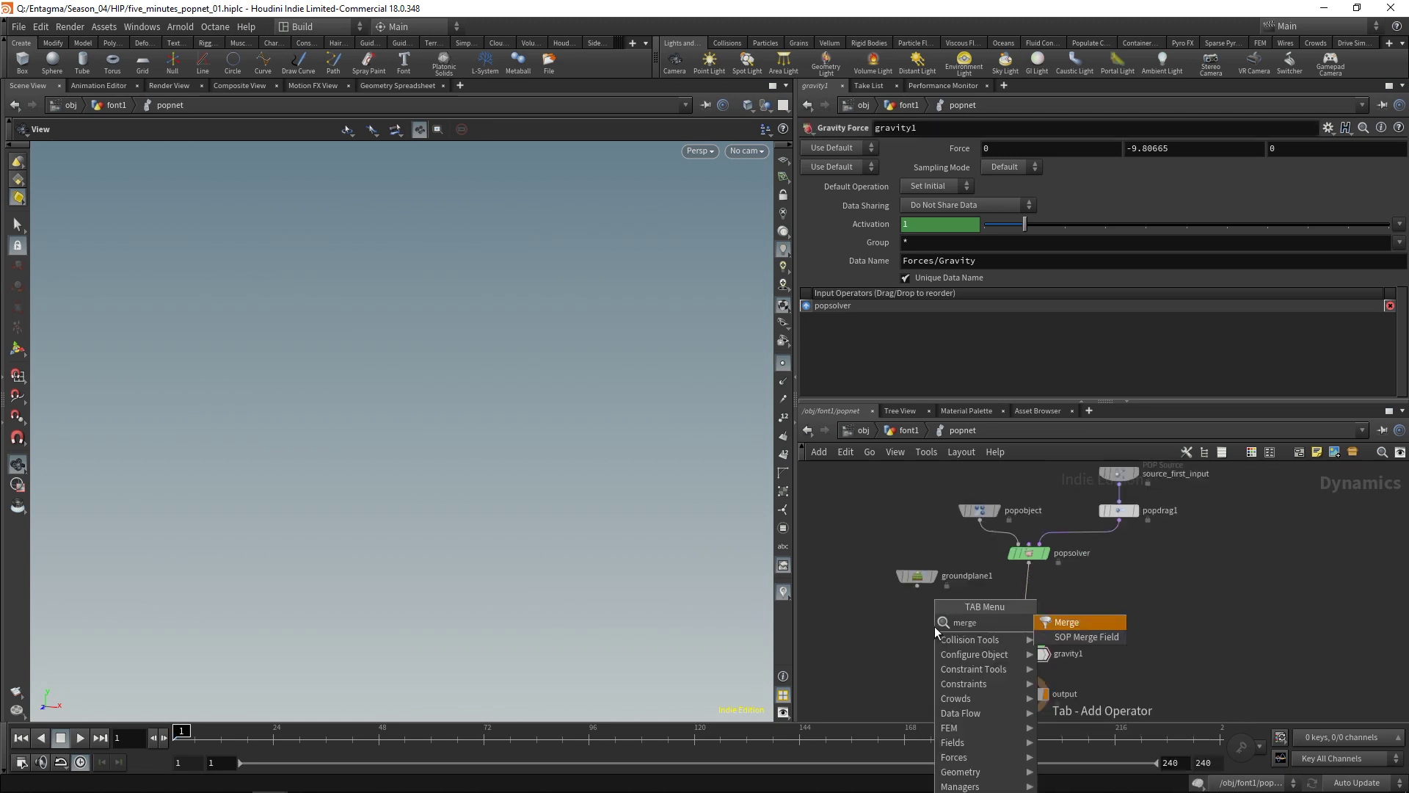
key("Return")
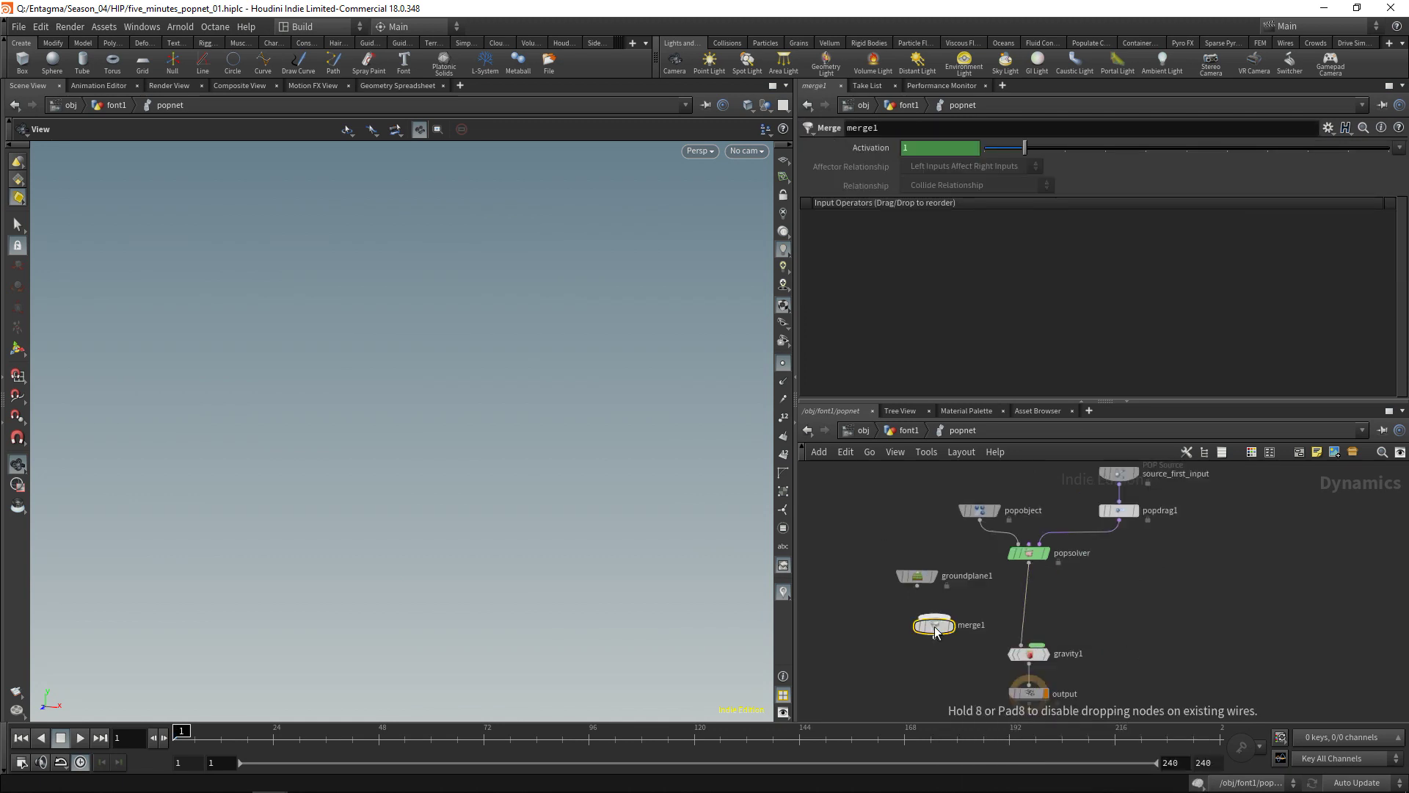
Wire groundplane1 and popsolver into the merge in that order and insert it between popsolver and gravity1.
left_click(917, 585)
left_click(933, 616)
left_click(1029, 563)
left_click(938, 617)
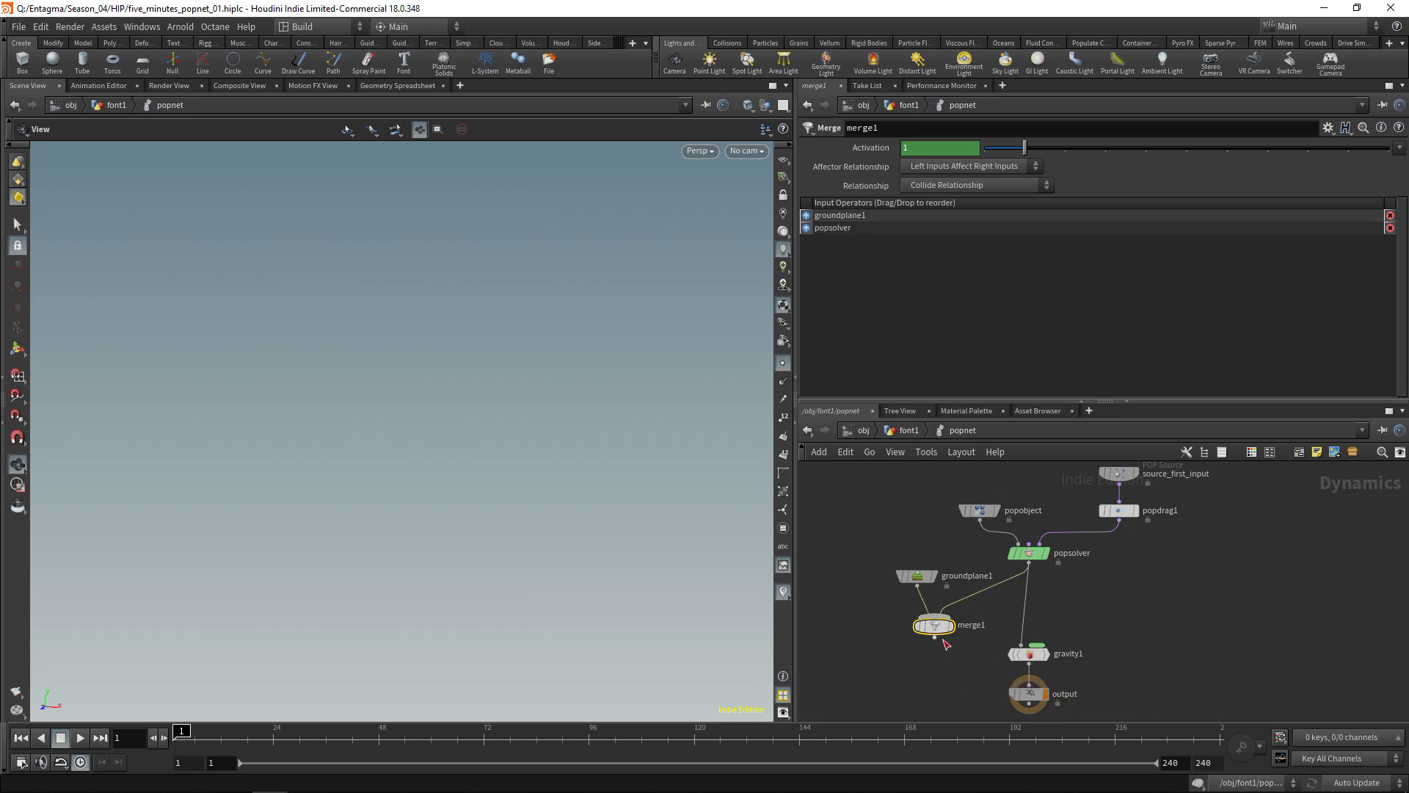
left_click_drag(937, 631, 1031, 629)
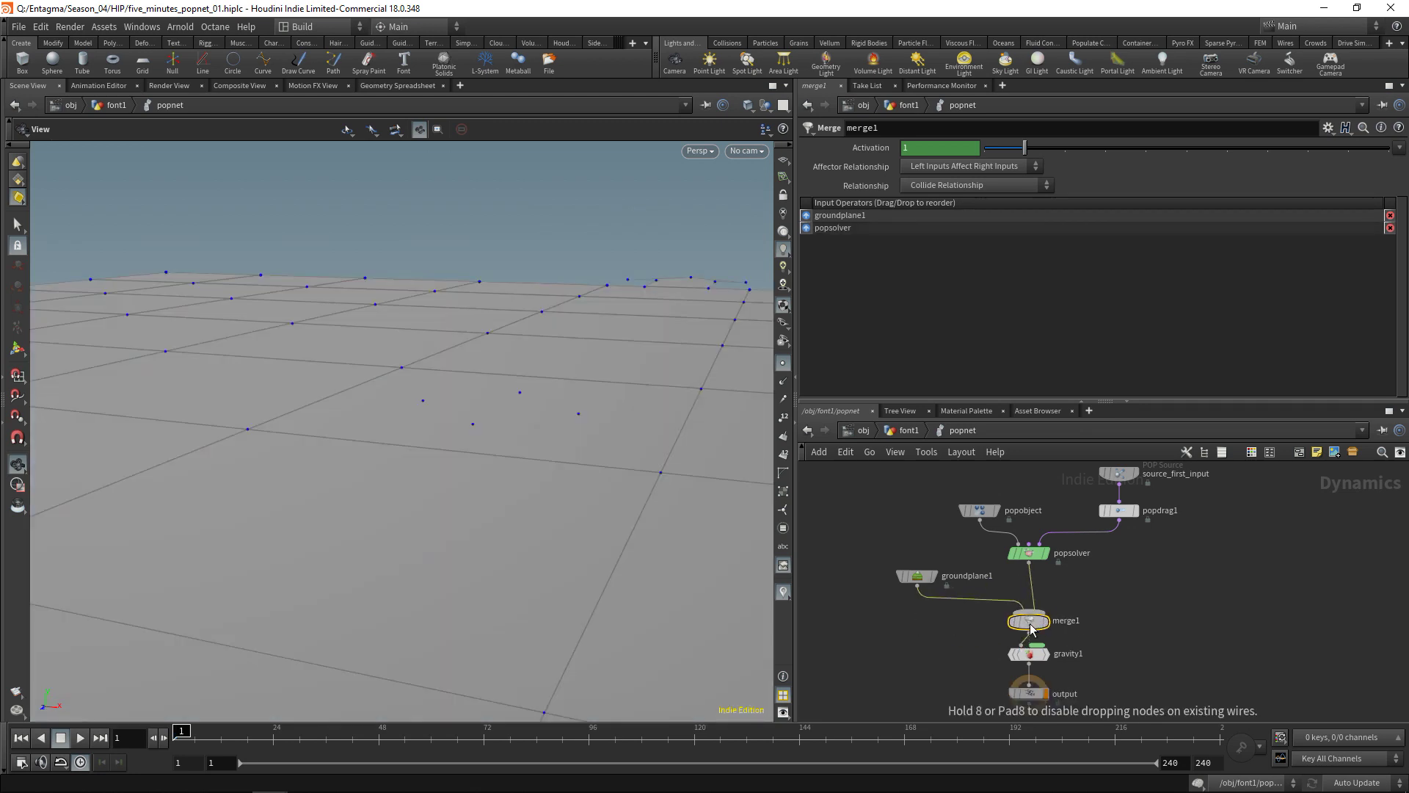
Set groundplane1's Y position to -1 and play the simulation with the collision ground.
left_click(917, 575)
left_click(1108, 257)
type("-1")
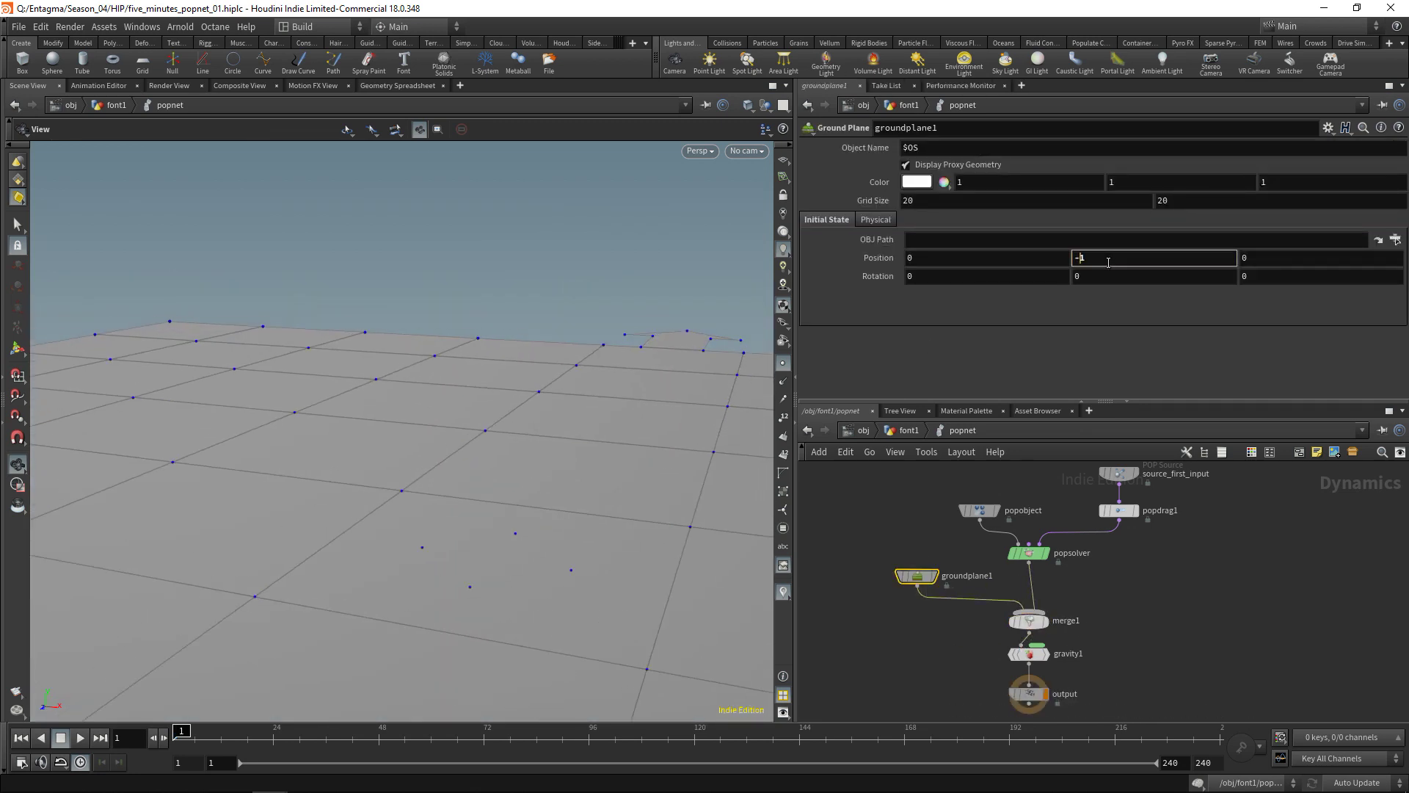
key("Return")
left_click(80, 737)
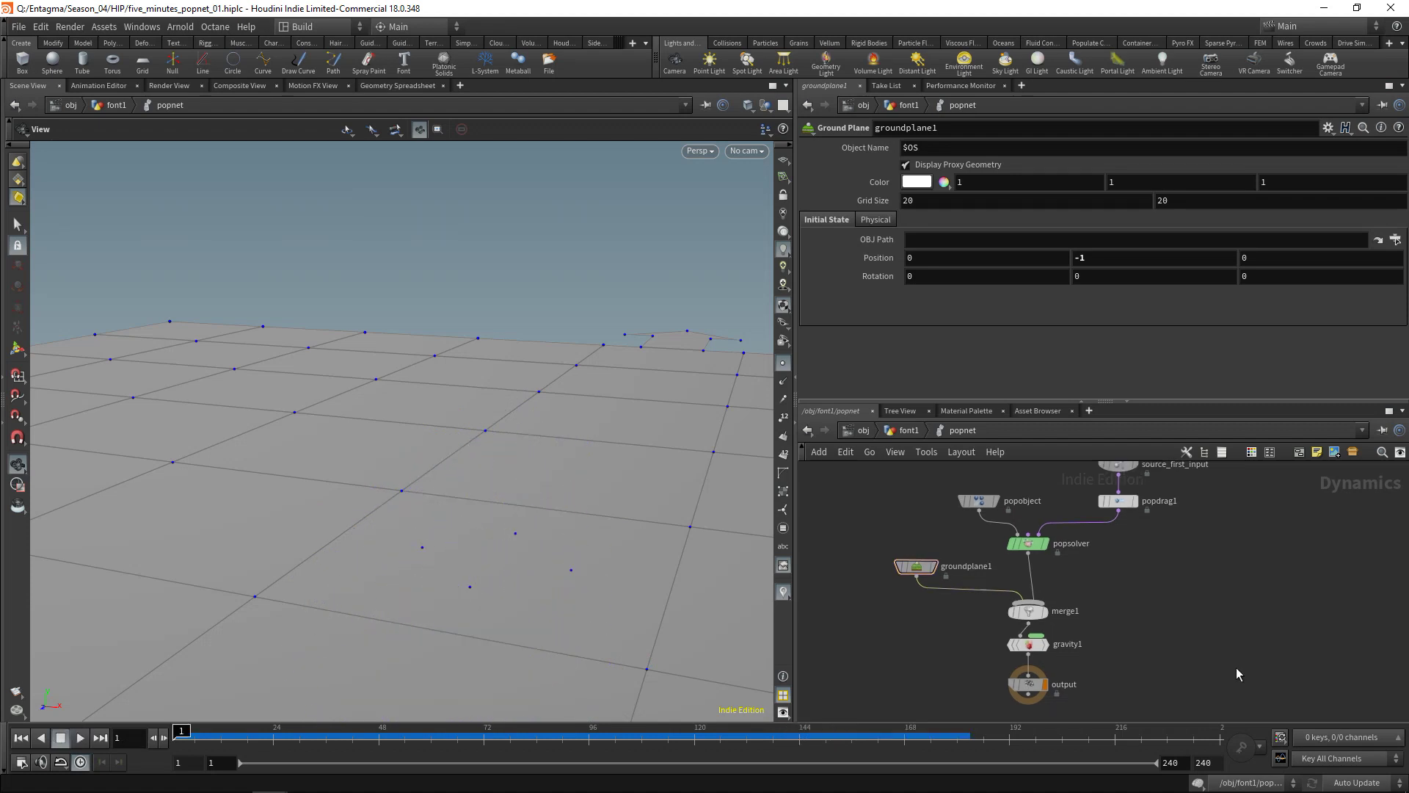
View popnet's output at the font1 level and go back inside the network.
key("u")
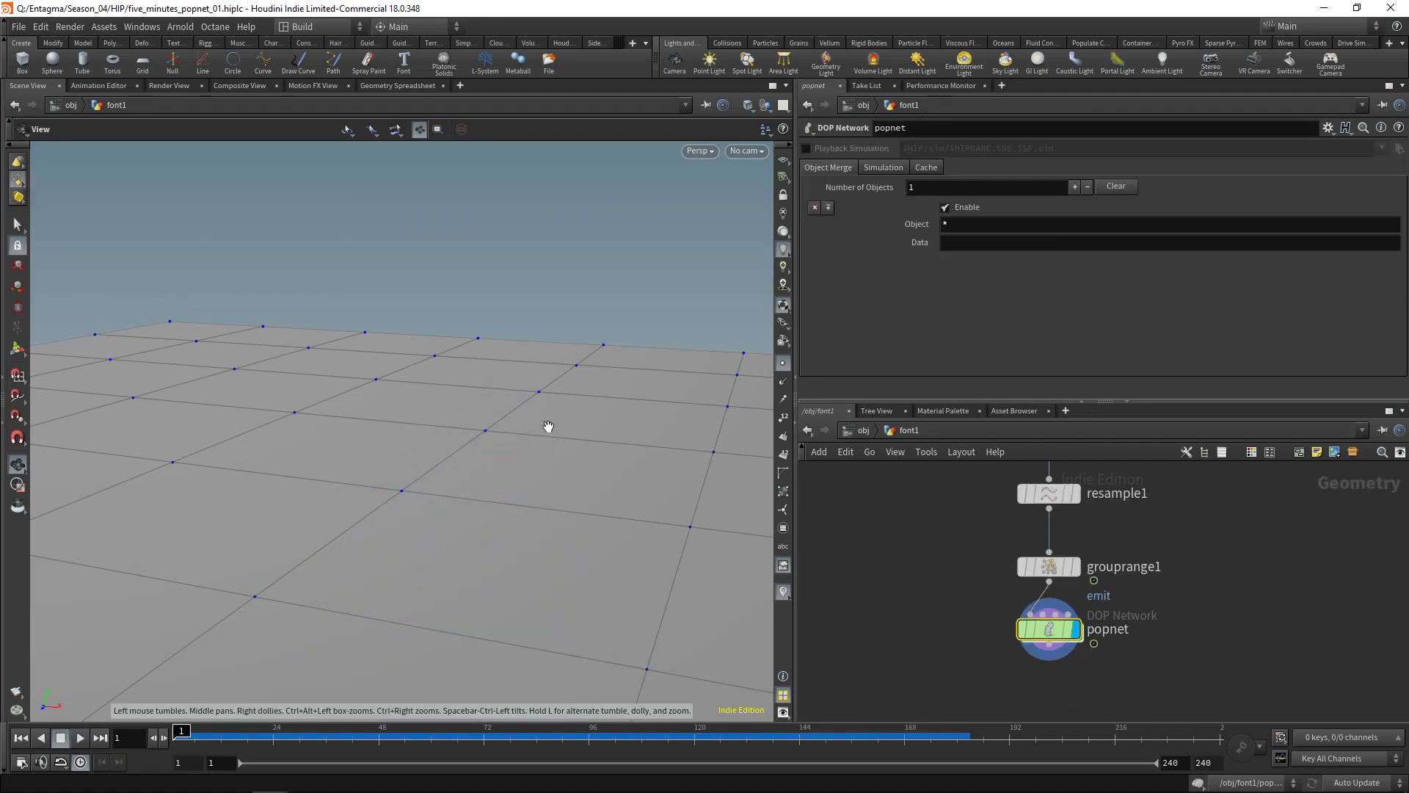
left_click_drag(547, 425, 420, 484)
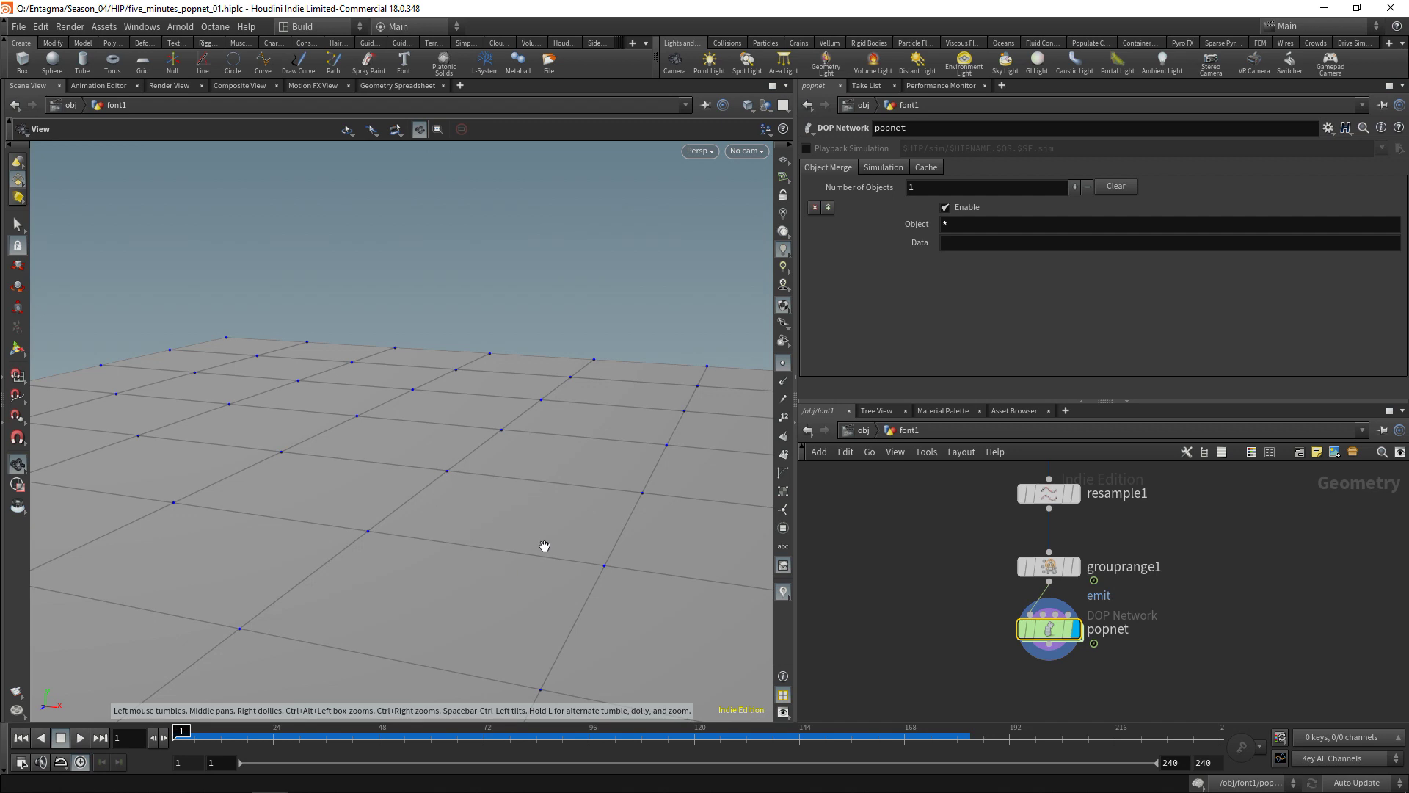
double_click(1050, 631)
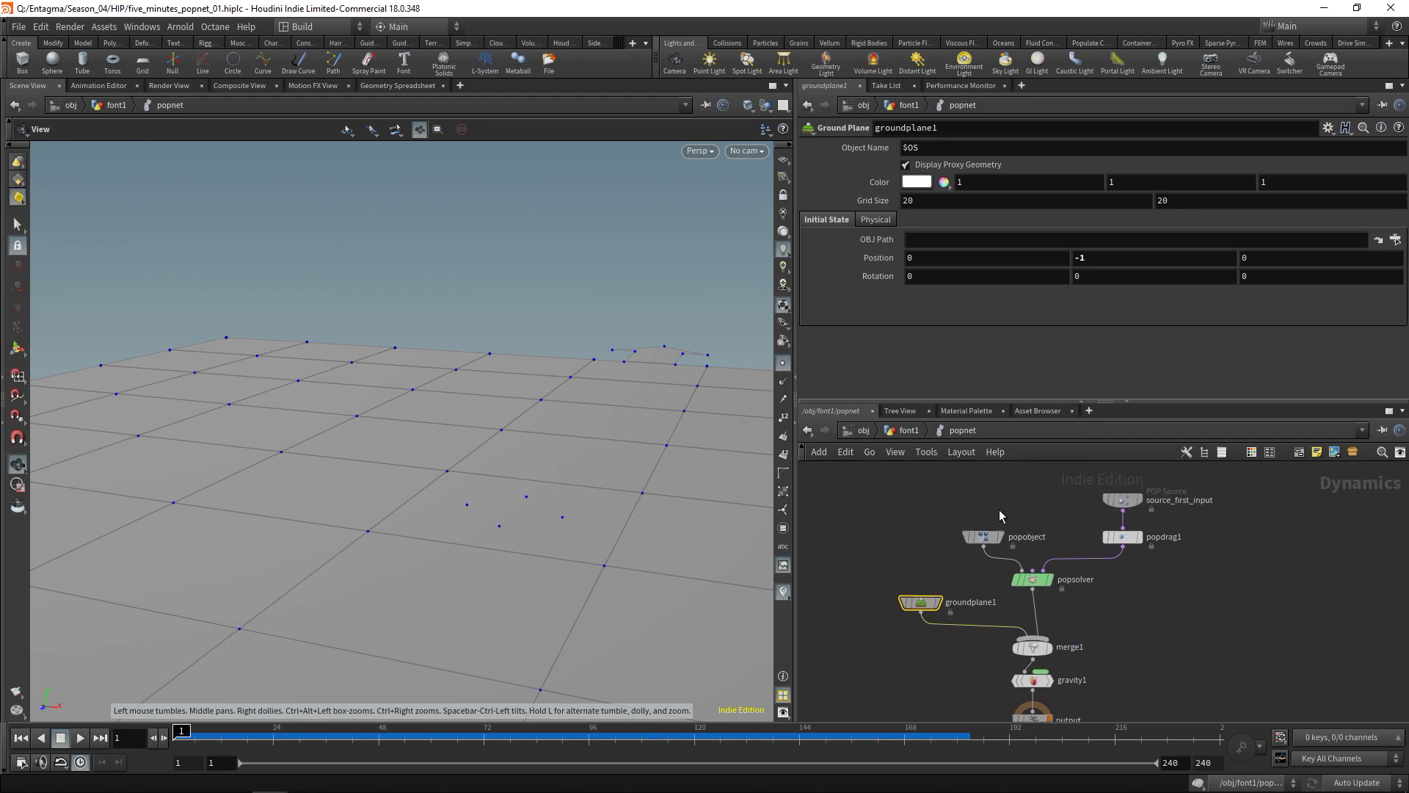
Return to the font1 level, limit popnet's merged object to popobject, and play the simulation.
key("u")
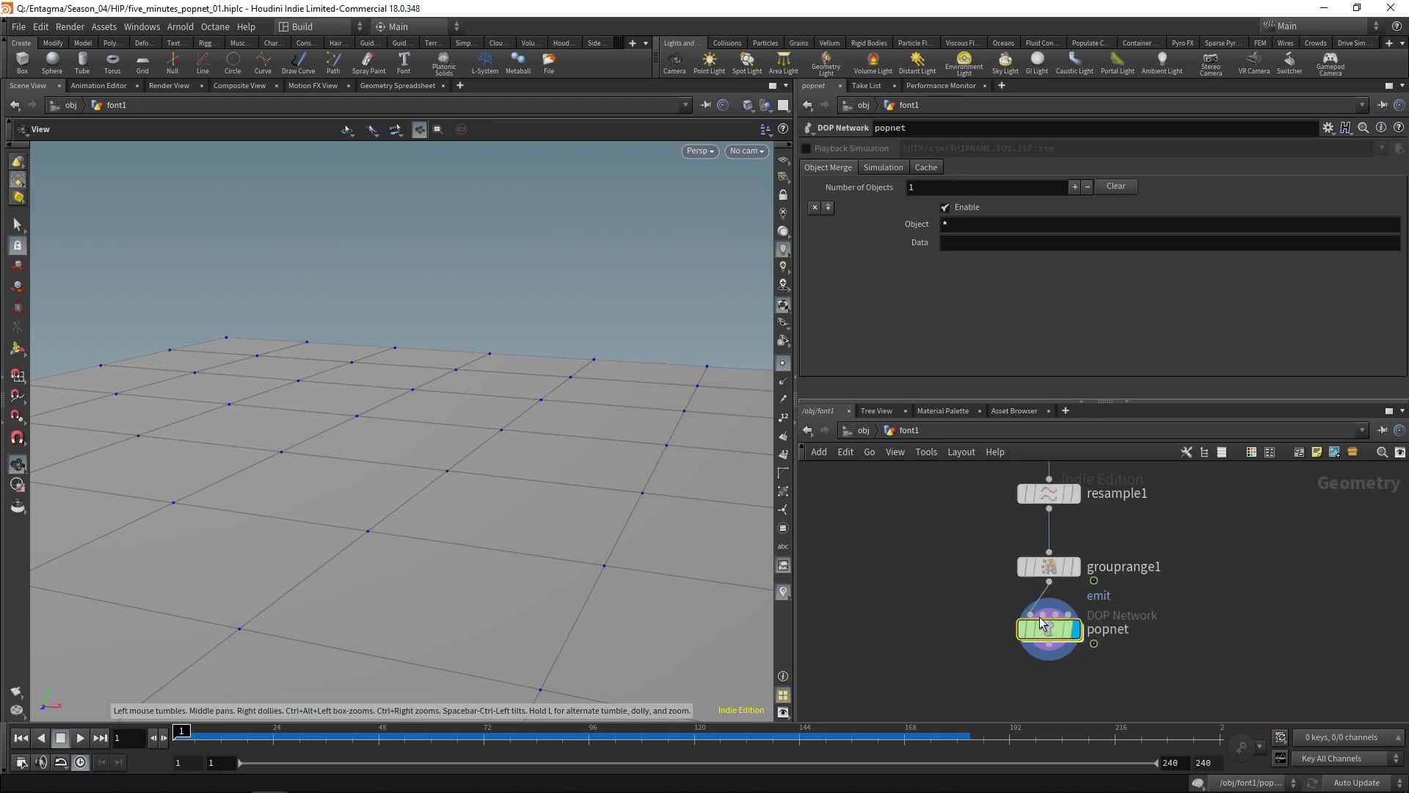
left_click(963, 226)
type("pop")
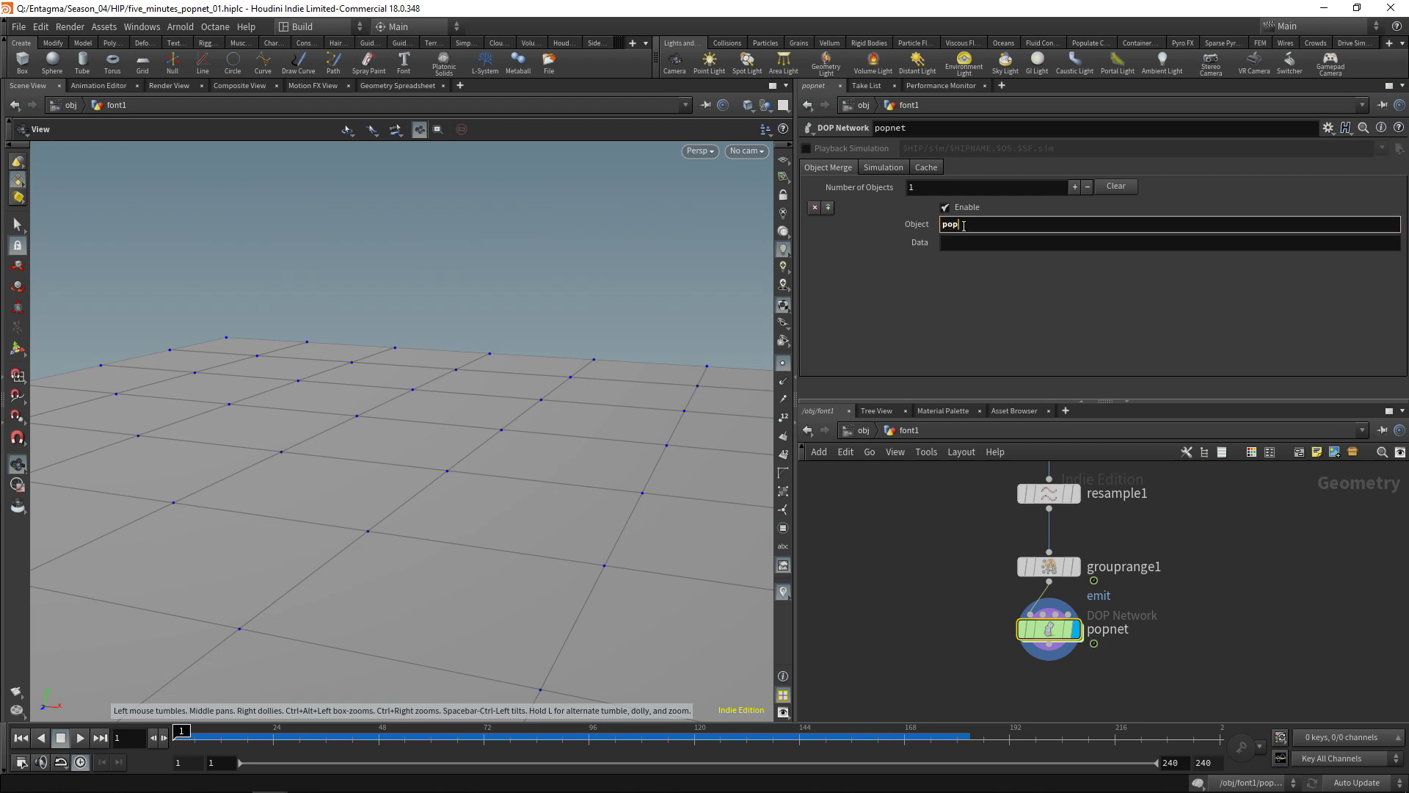
type("object")
key("Return")
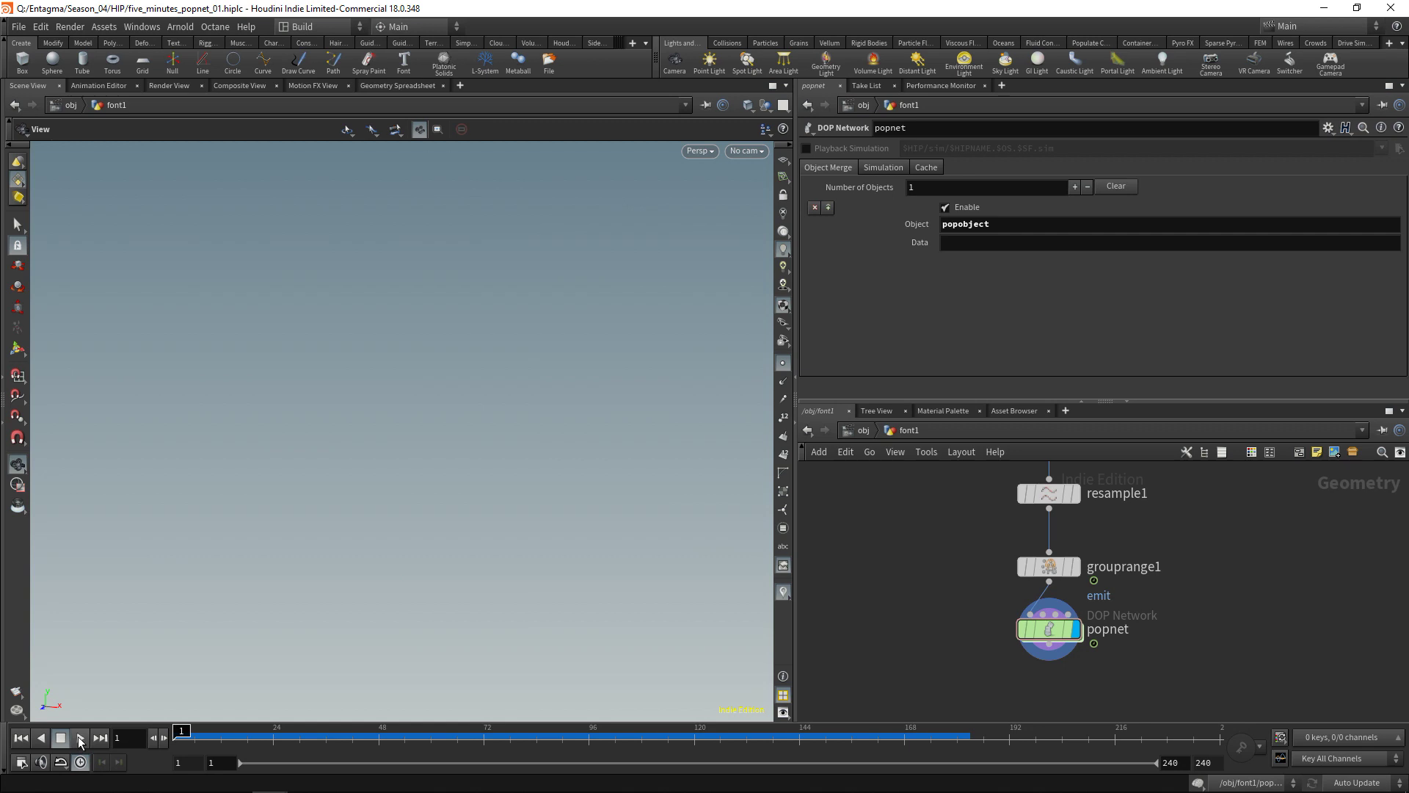
left_click(80, 738)
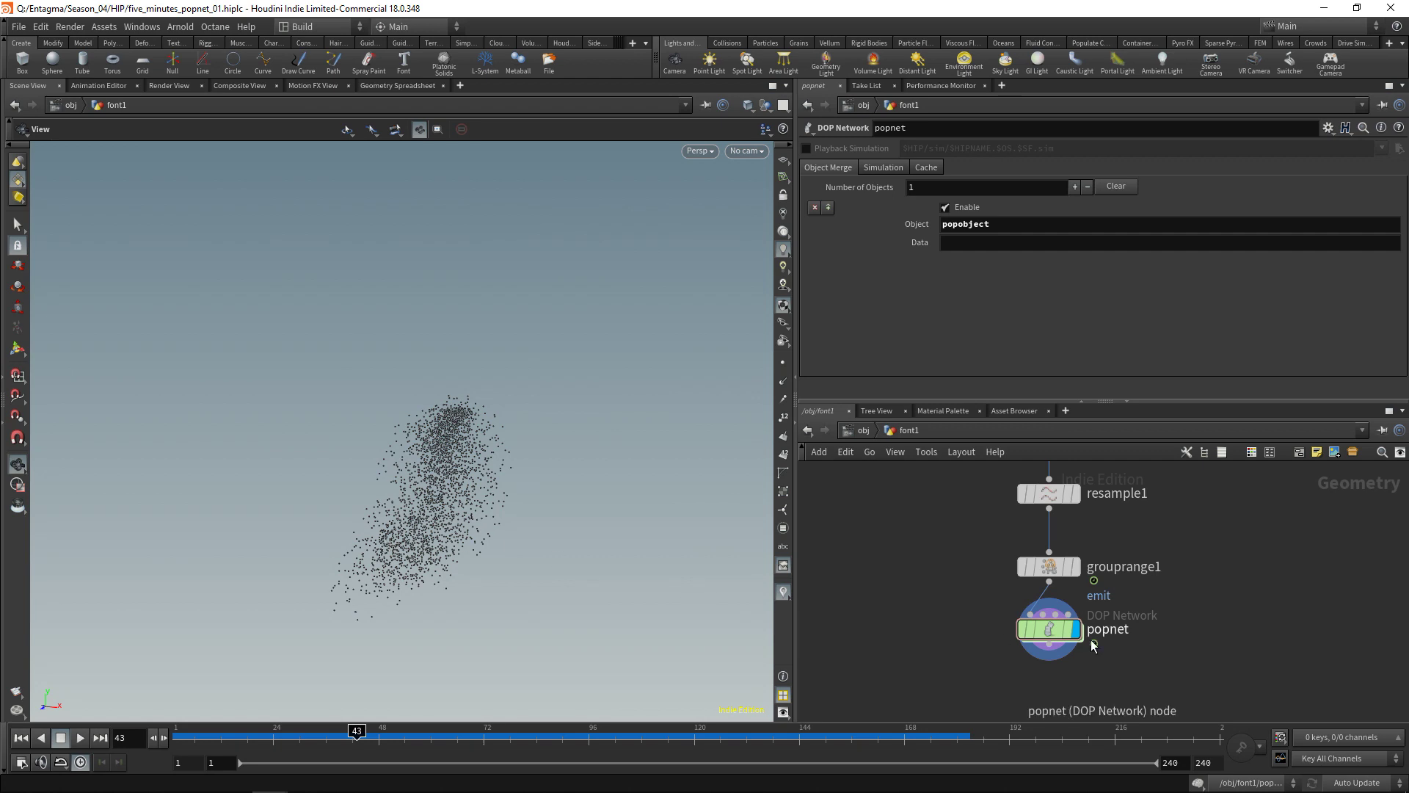
Check popnet's node information and display resample1 to view the 5A outlines.
middle_click(1032, 629)
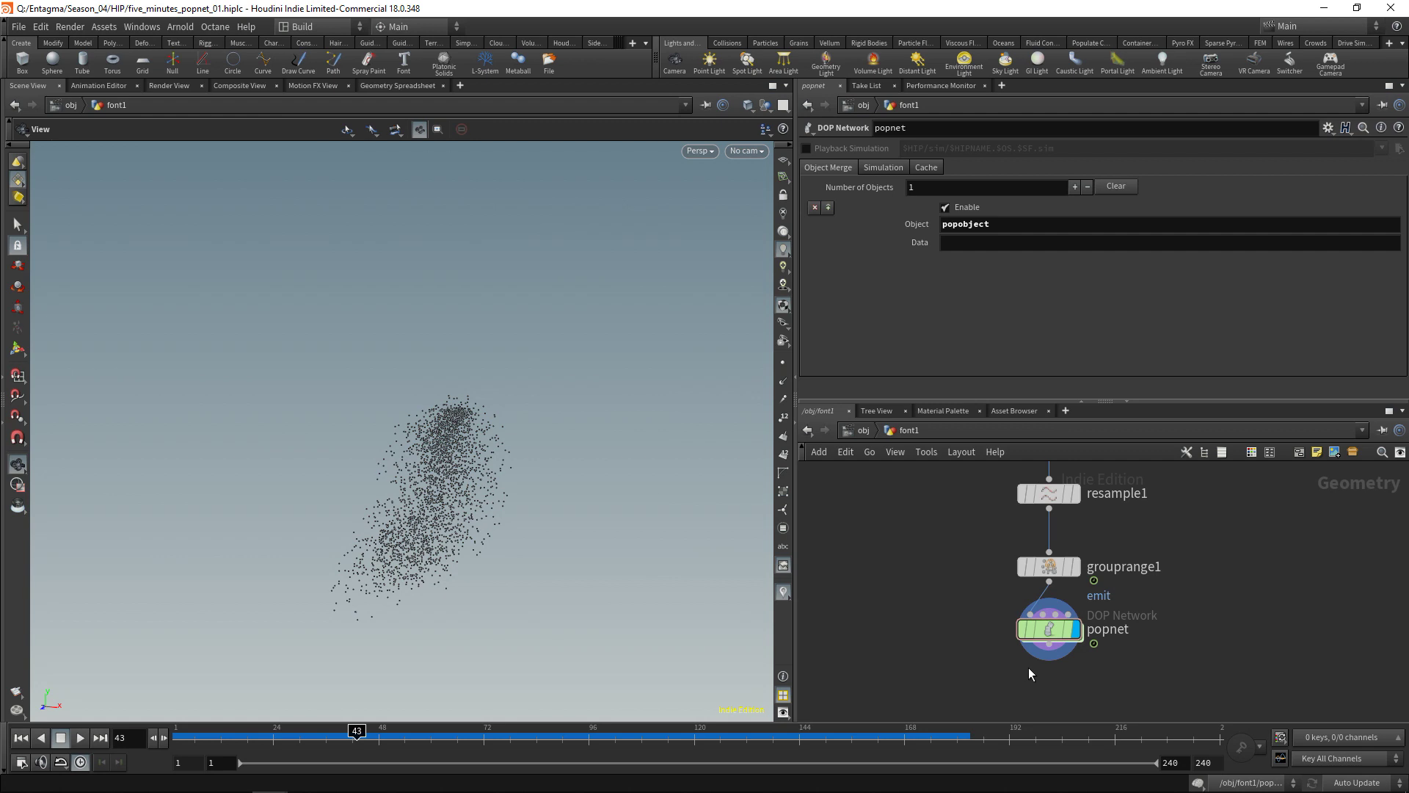
mouse_move(1072, 646)
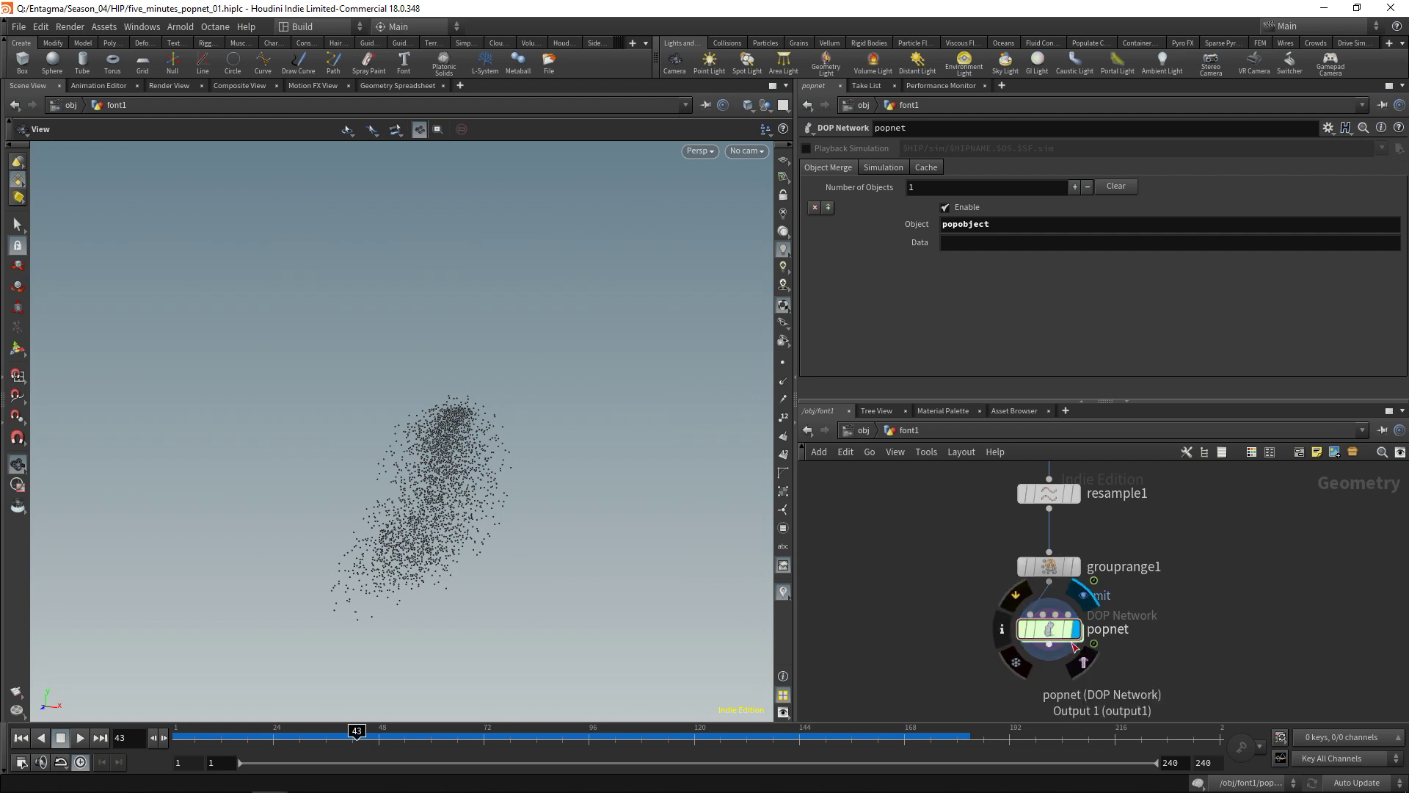
middle_click_drag(1103, 513, 1081, 562)
left_click(1077, 559)
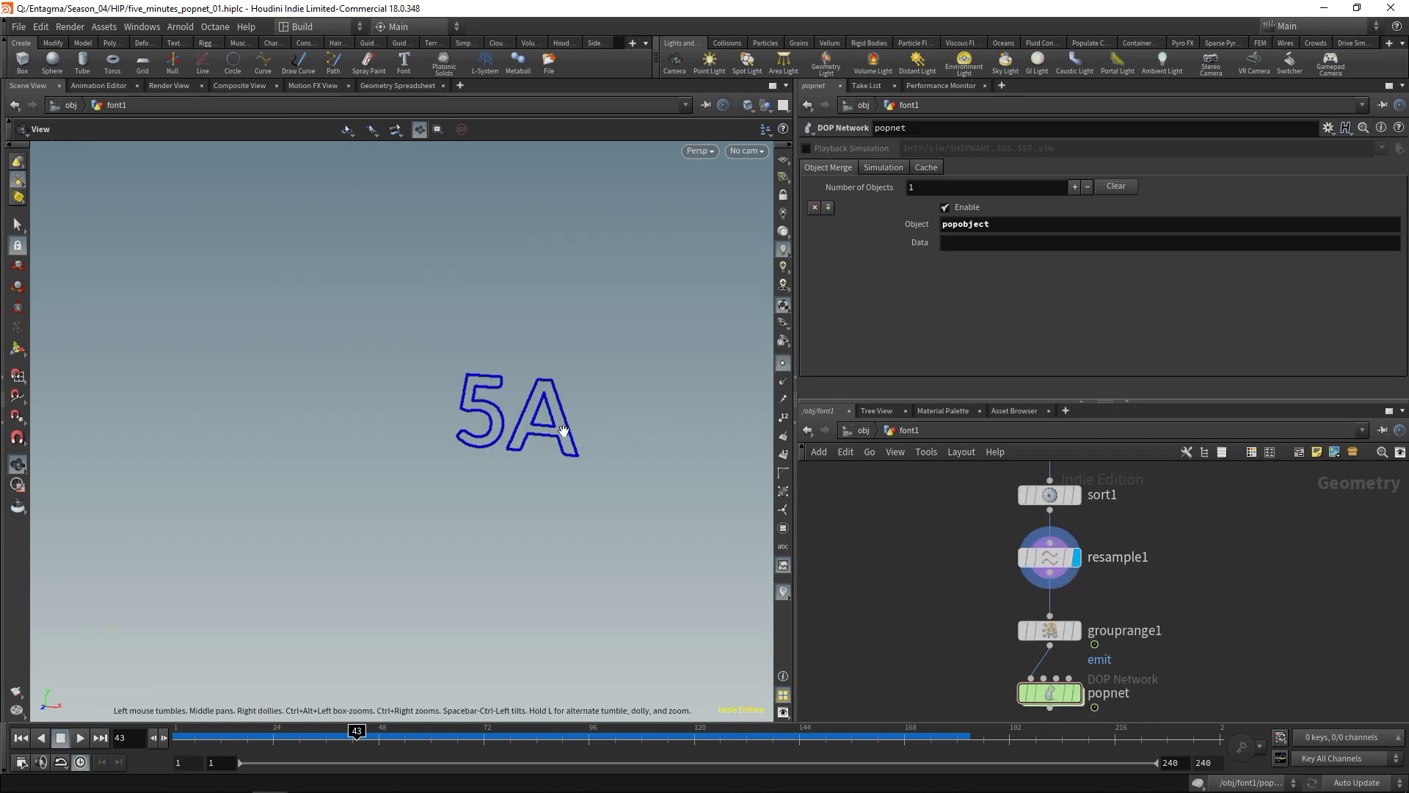
left_click_drag(555, 435, 564, 408)
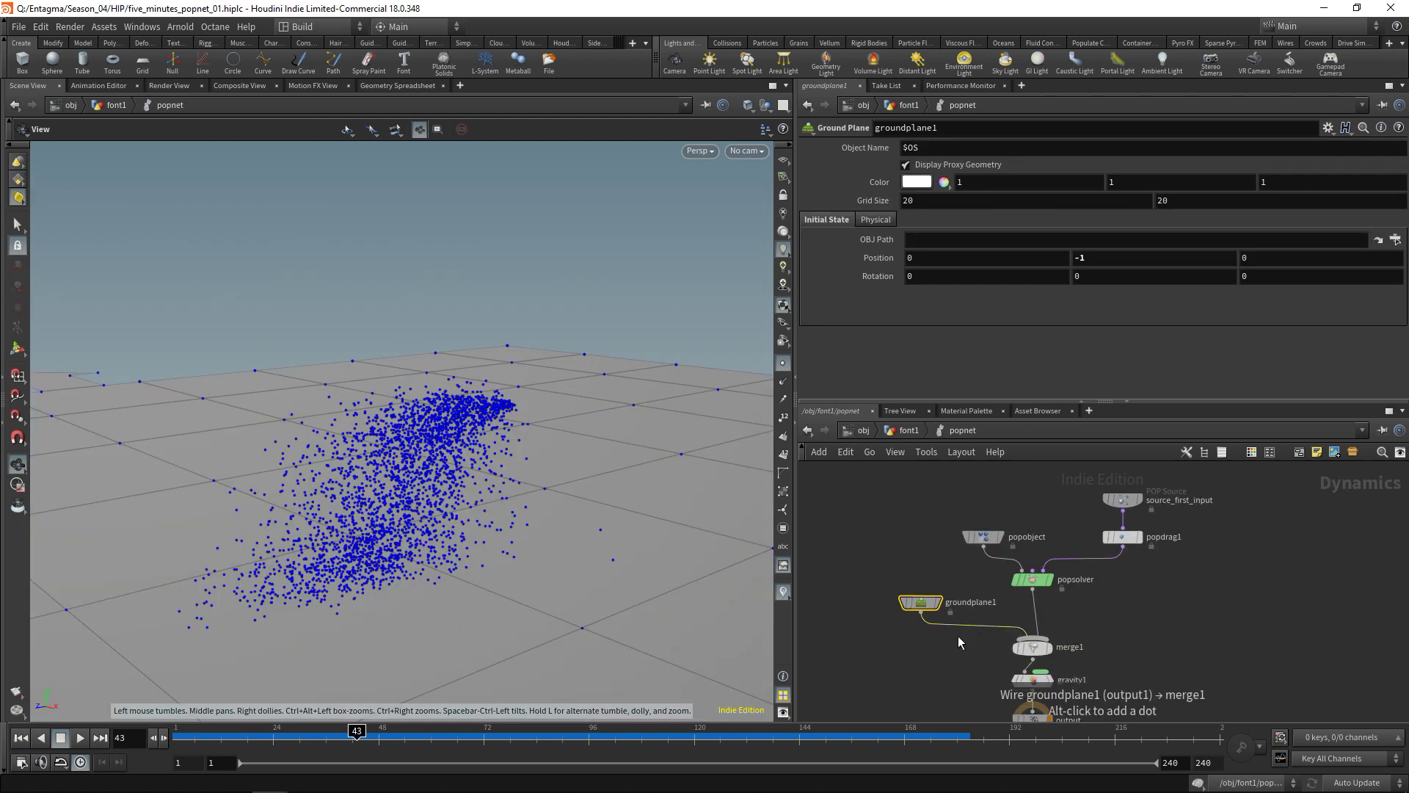
Browse the available POP nodes inside popnet without adding one.
key("Tab")
type("pop")
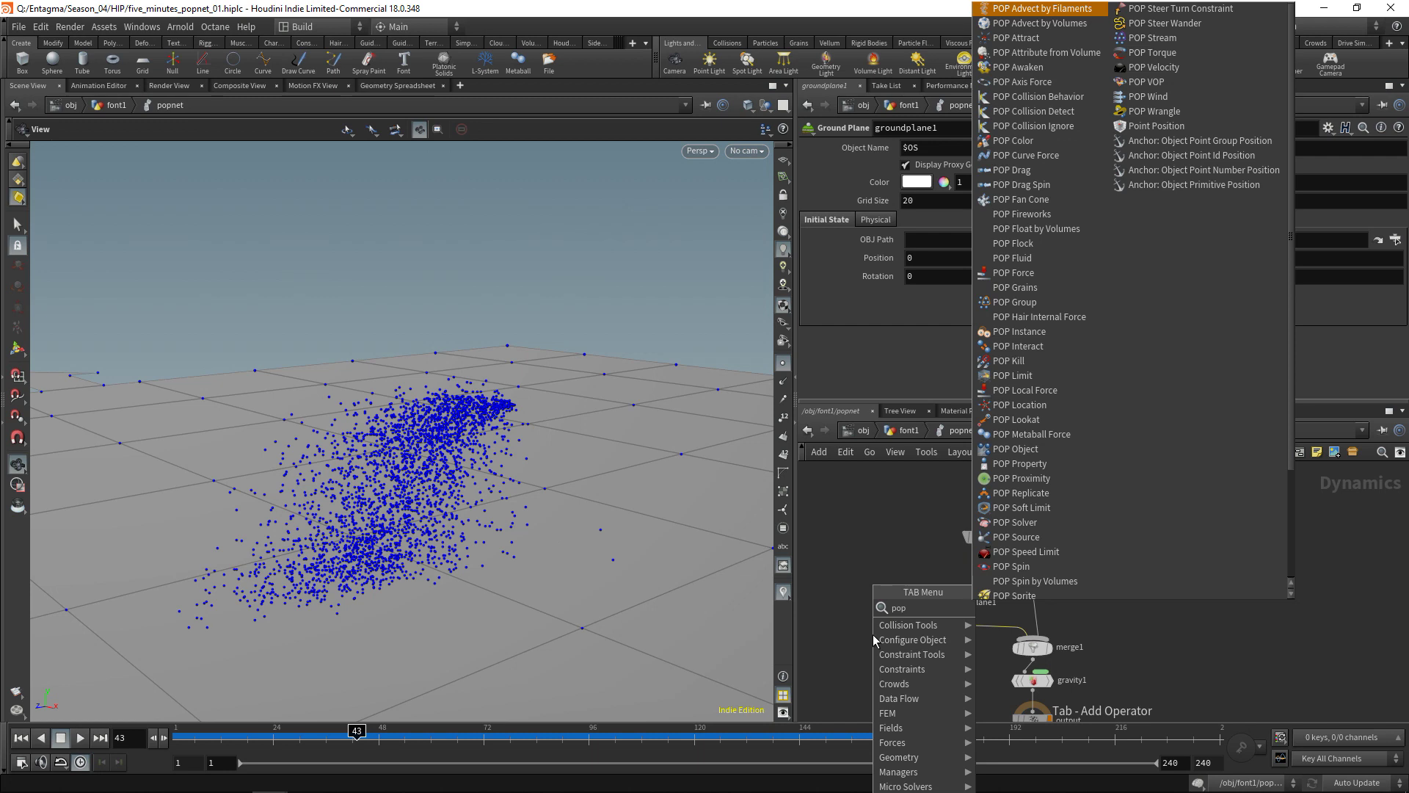
left_click(901, 509)
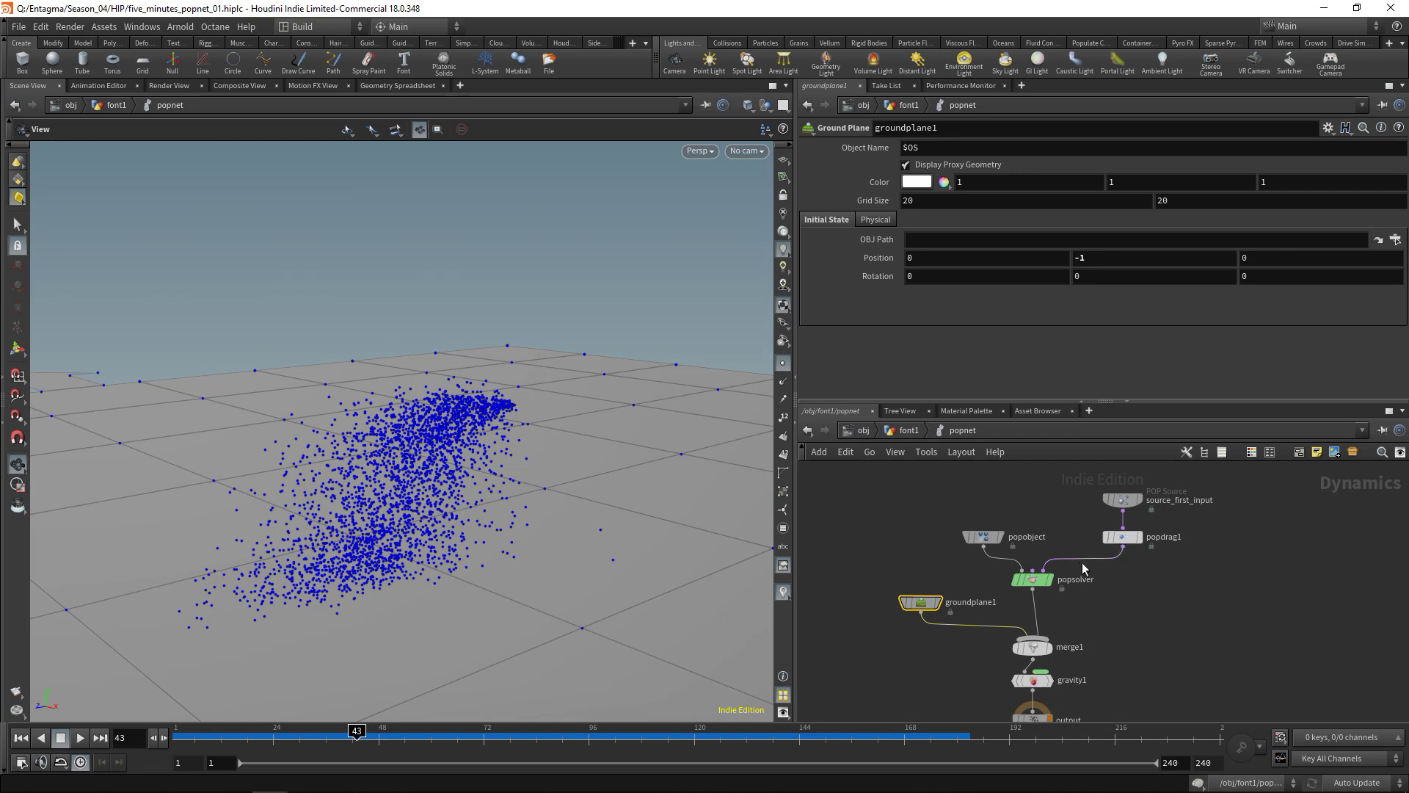
Enlarge the network editor and examine the whole node chain from output up to source_first_input.
scroll(1174, 600, "down", 2)
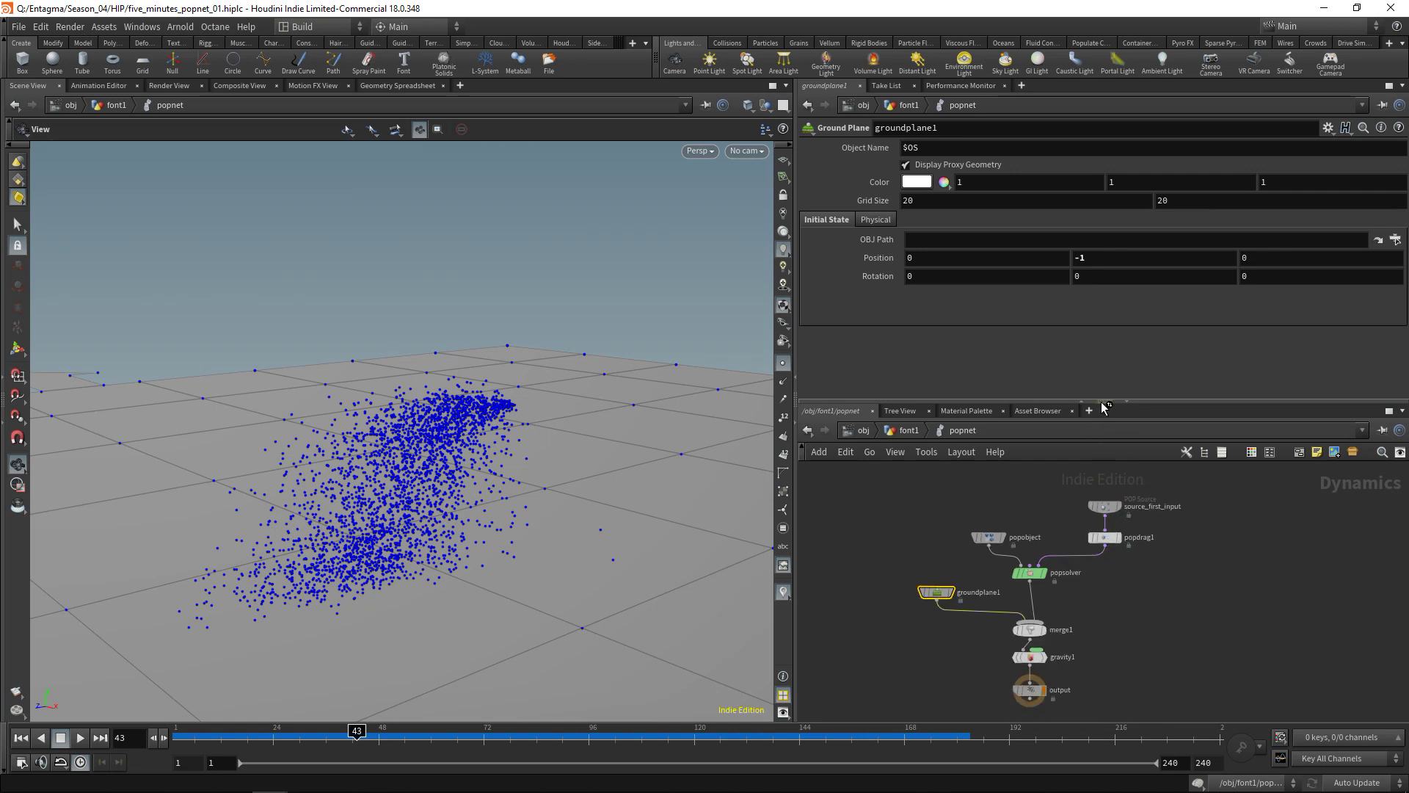
left_click_drag(1103, 402, 1103, 349)
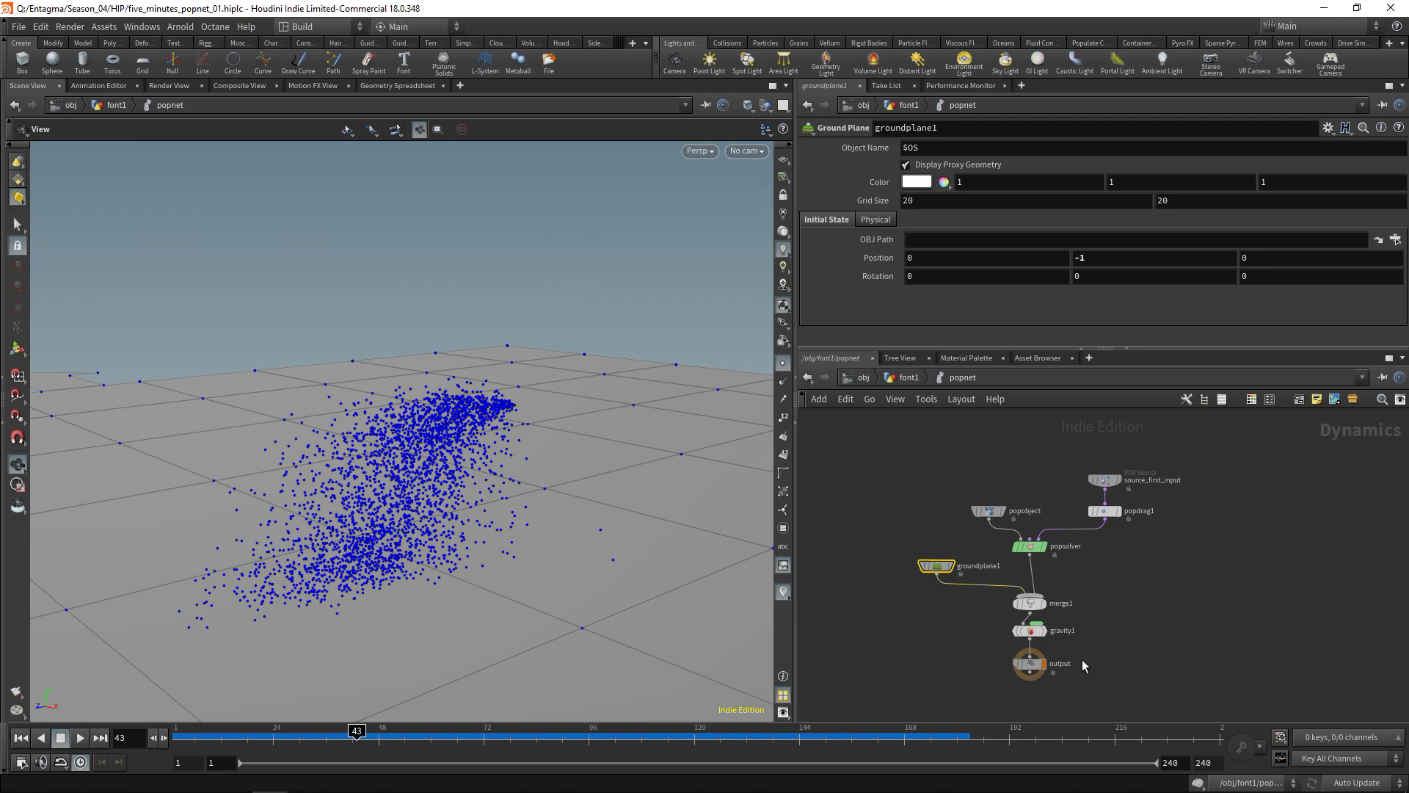
mouse_move(1031, 657)
mouse_move(937, 573)
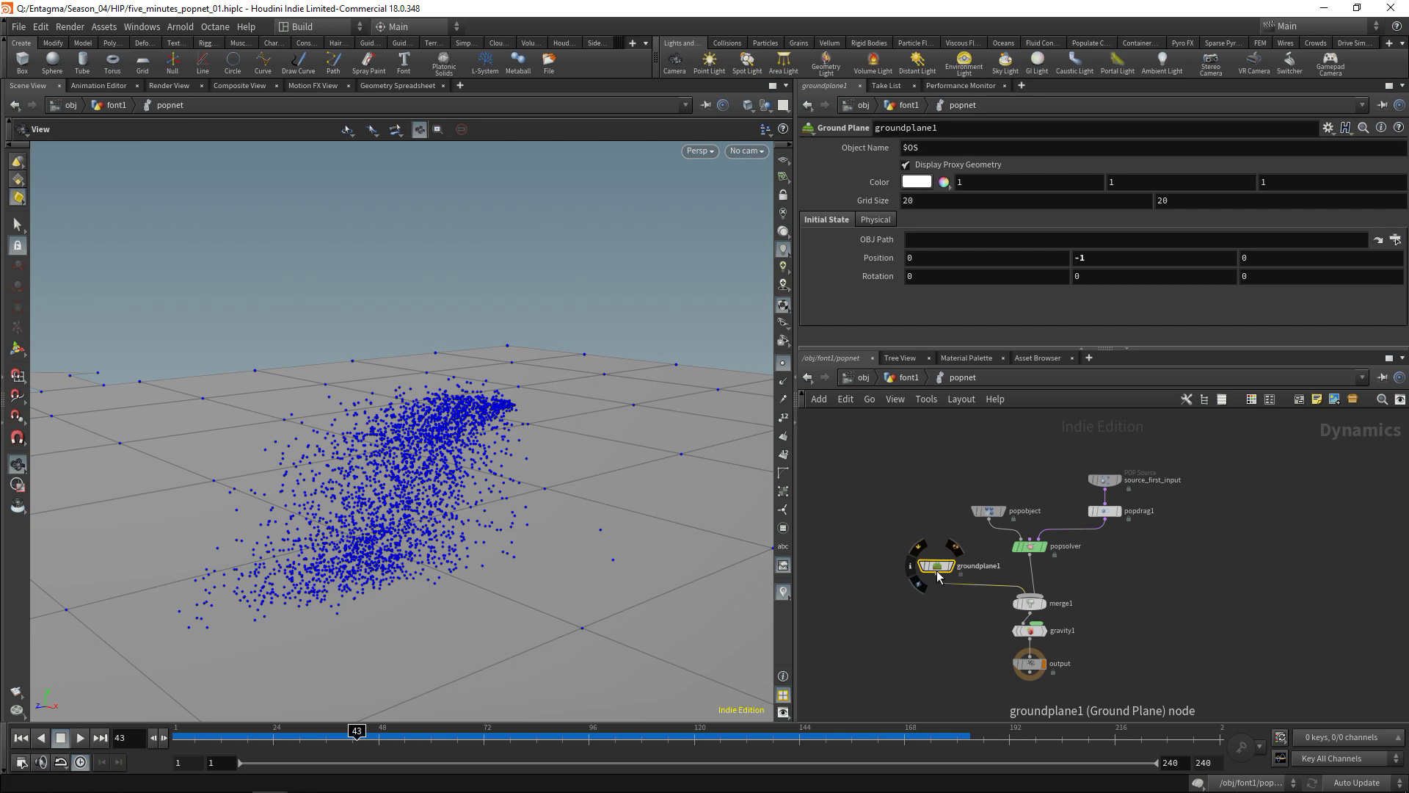
mouse_move(1031, 552)
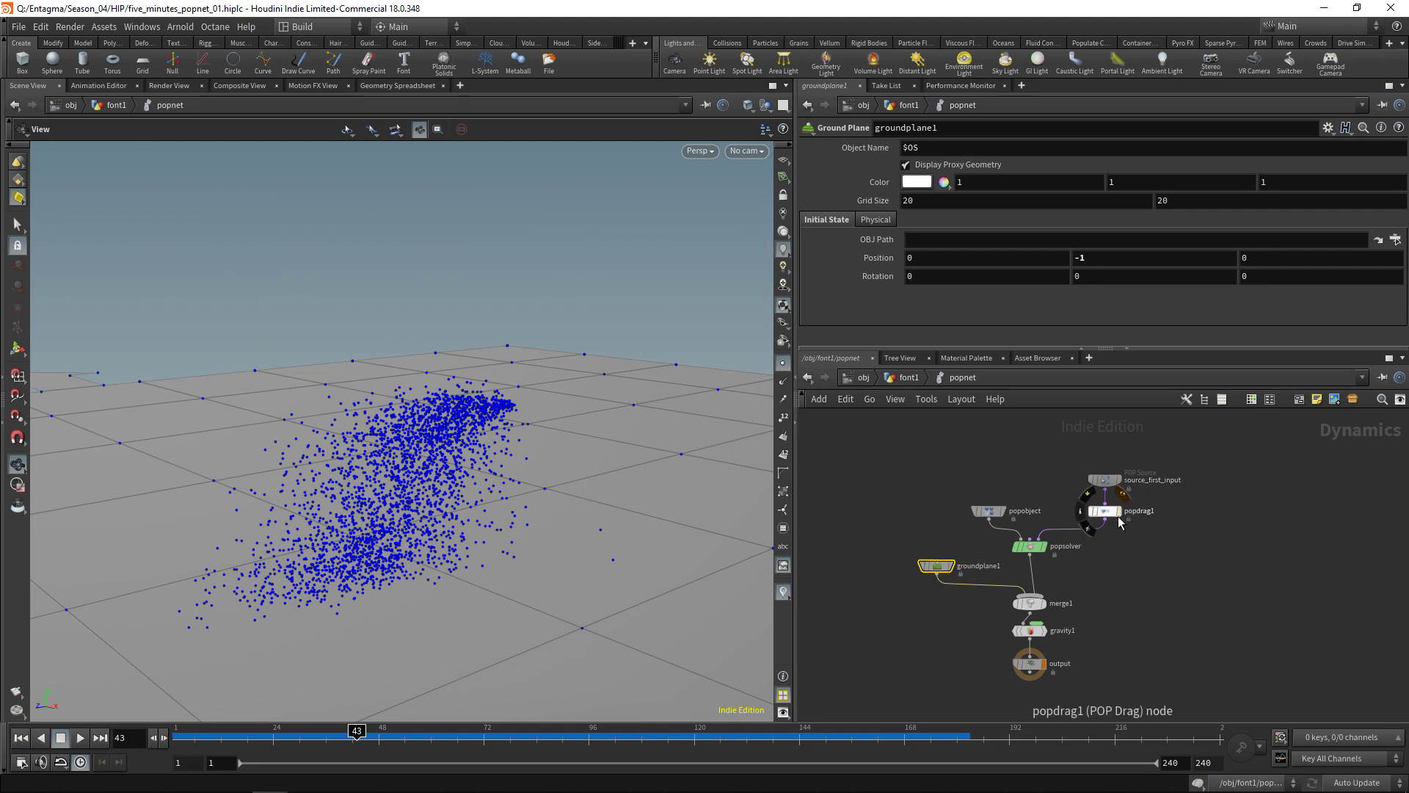
mouse_move(1118, 482)
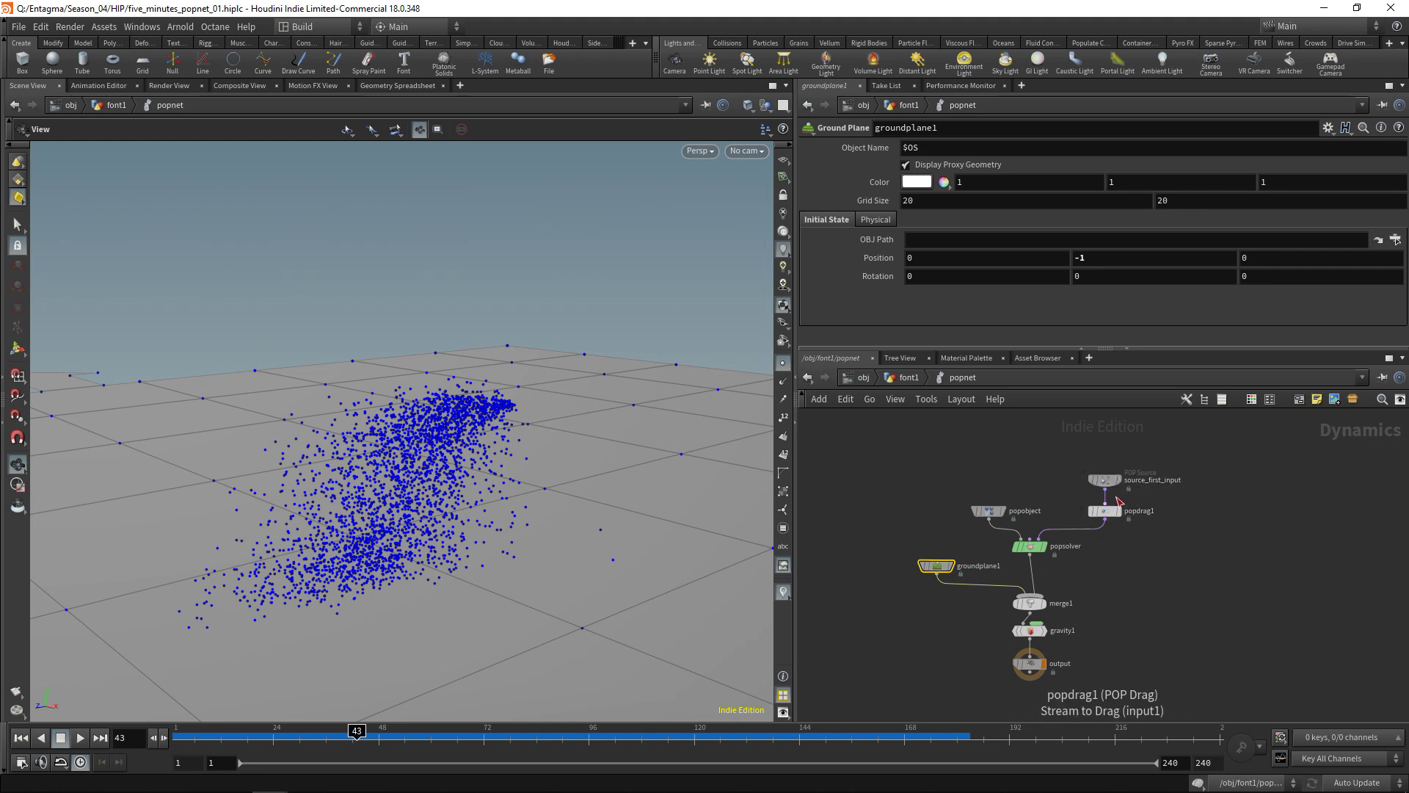
Detach popdrag1 from the particle stream and place a new Merge node between source_first_input and popsolver.
left_click_drag(1170, 434, 1187, 470)
key("alt+m")
left_click(1139, 510)
key("y")
left_click_drag(1121, 501, 1118, 452)
left_click(1113, 450)
left_click(1113, 502)
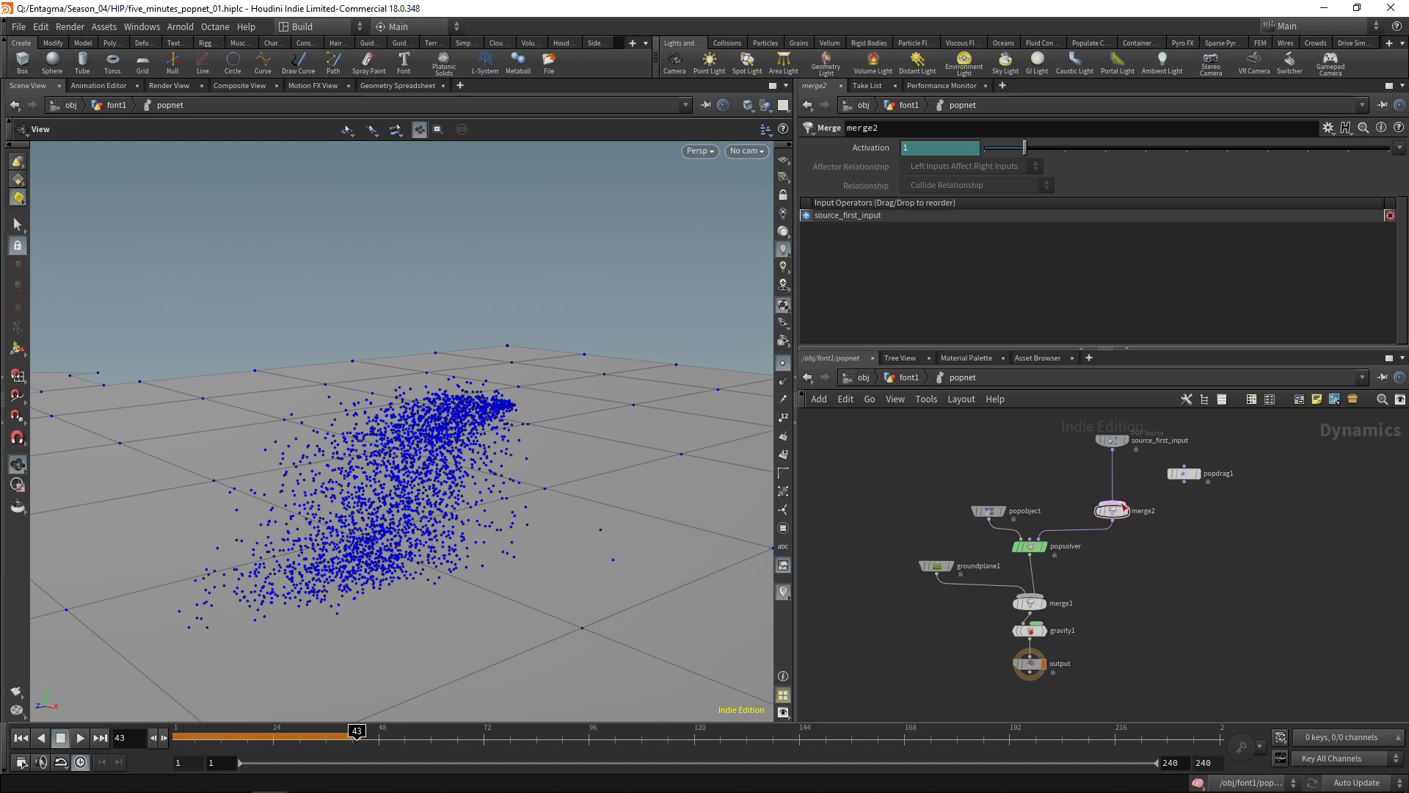
Connect popdrag1 as the second input of the new merge and play the simulation.
left_click(1184, 482)
left_click(1112, 504)
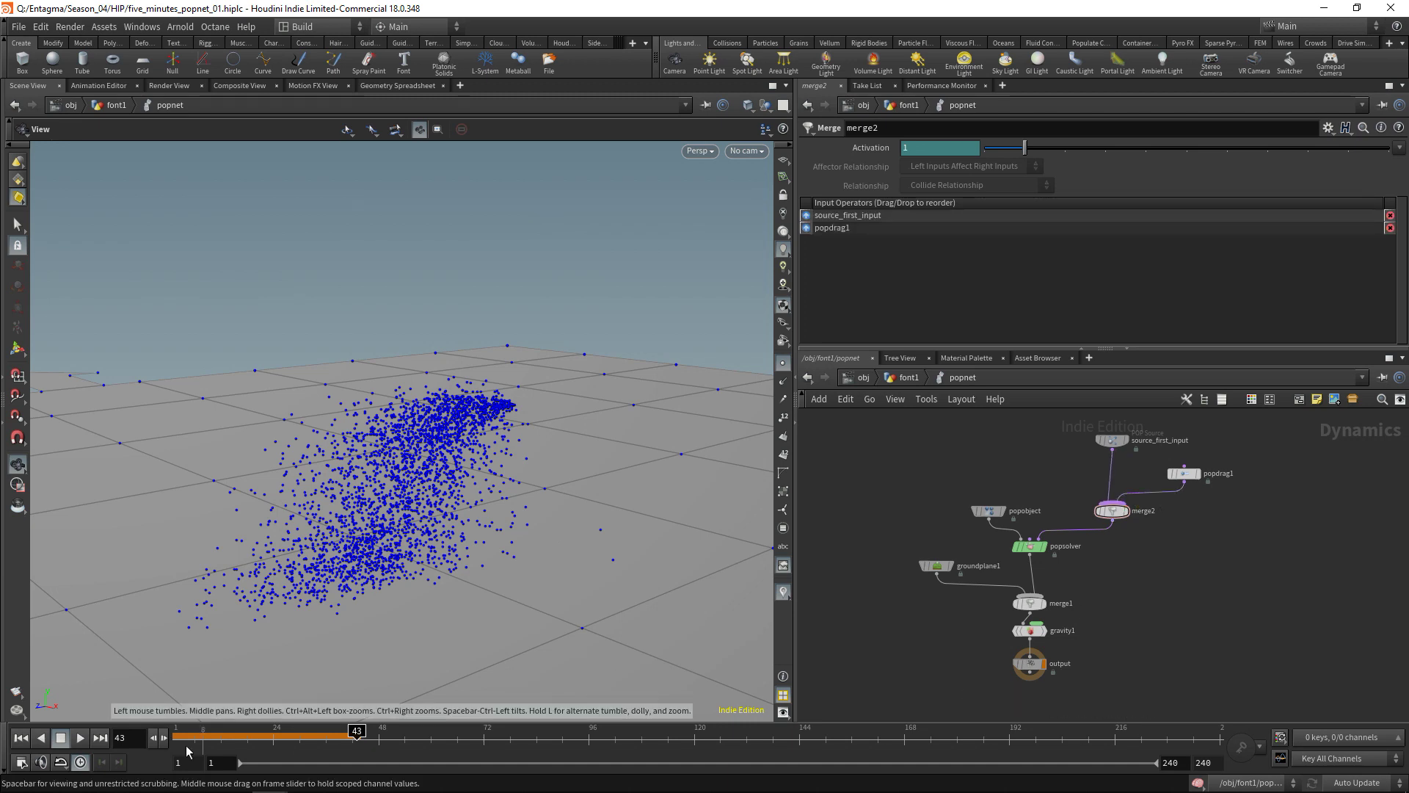
left_click(80, 738)
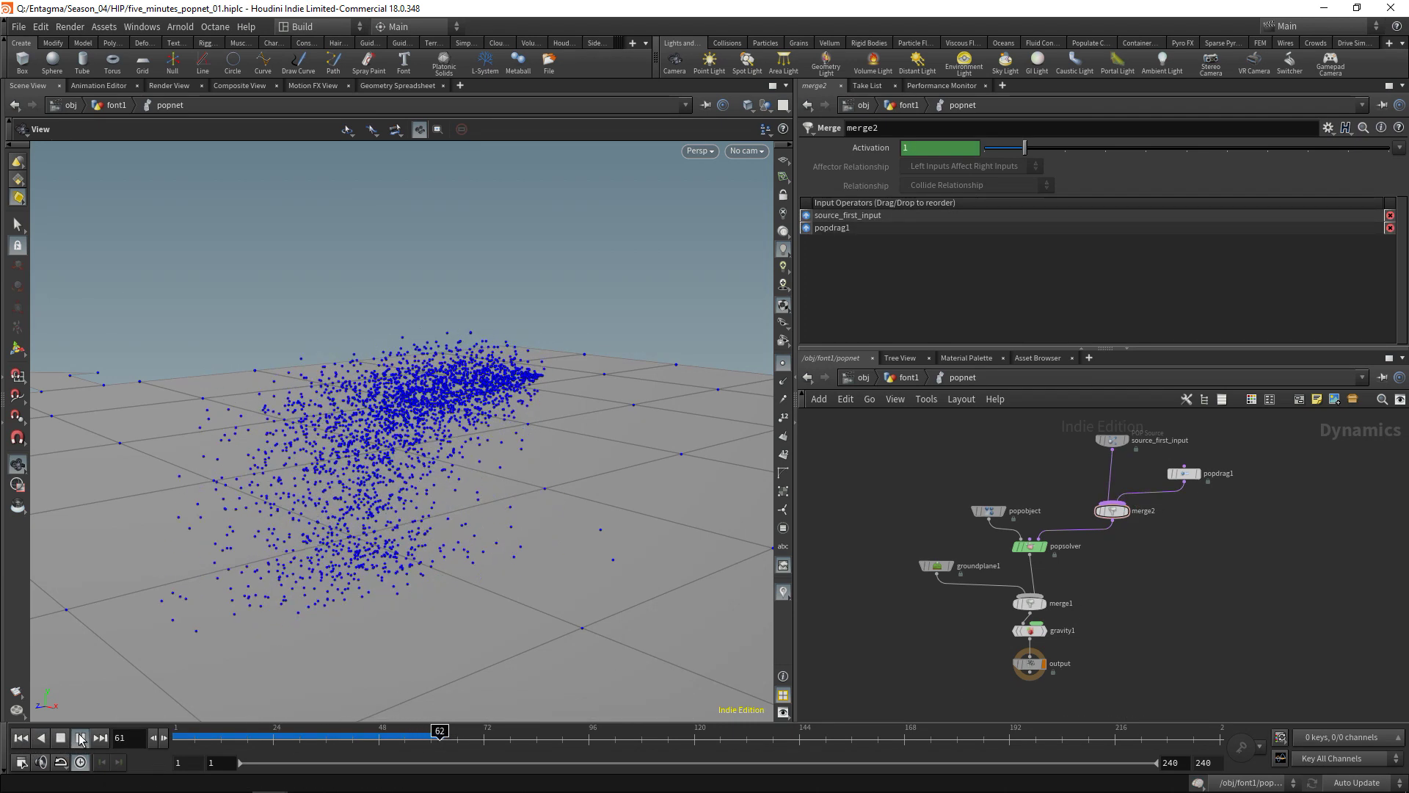